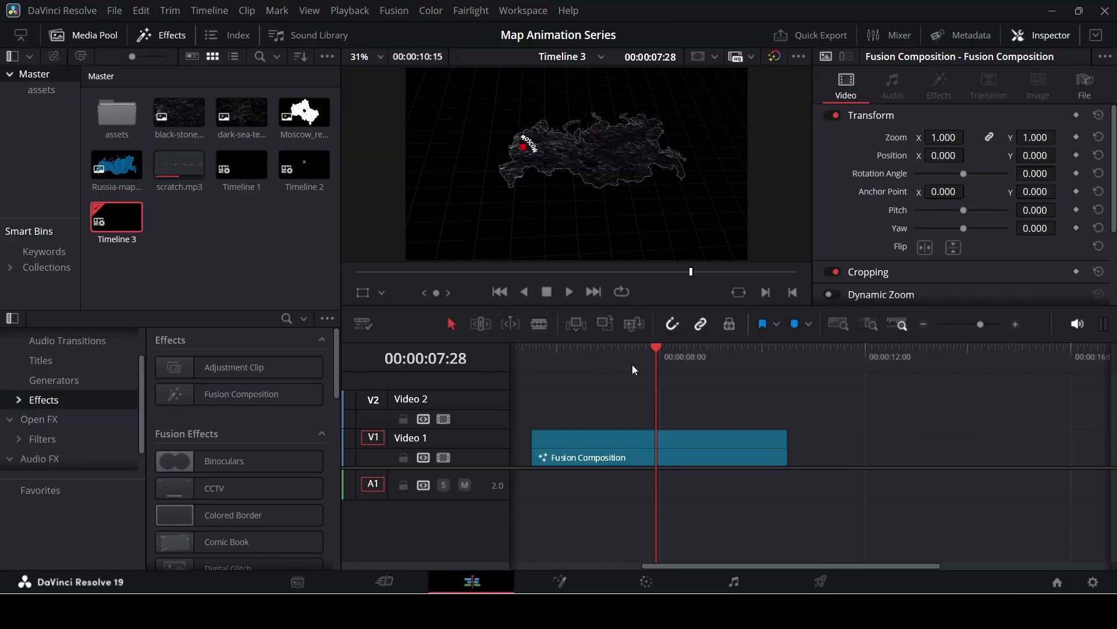
Check the resolution and frame rate in the timeline settings of Timeline 3
right_click(123, 222)
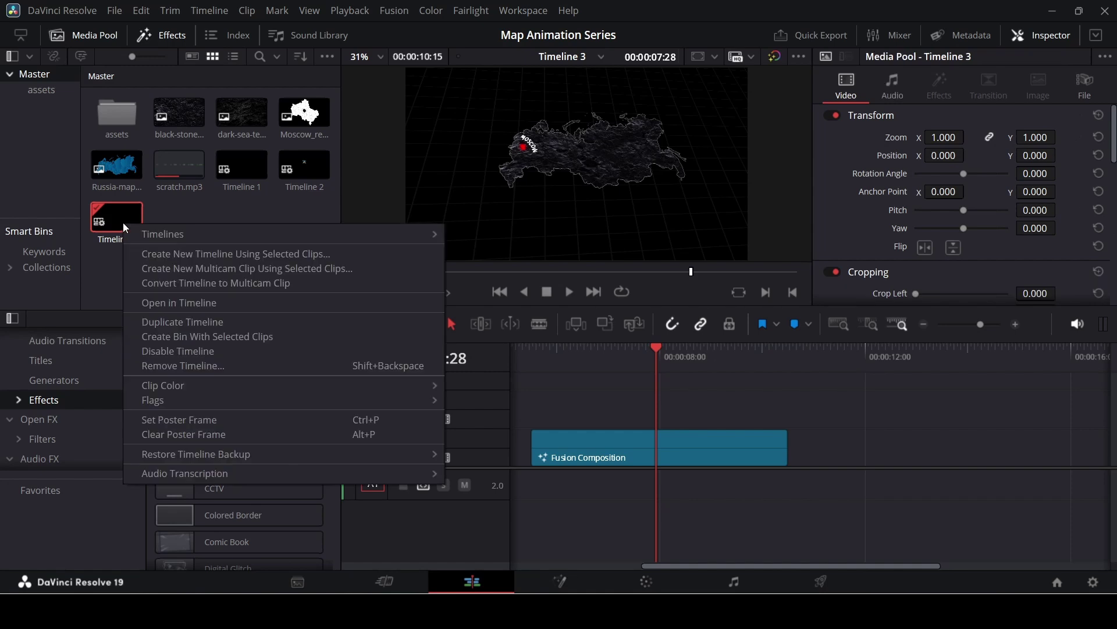
mouse_move(168, 233)
click(536, 232)
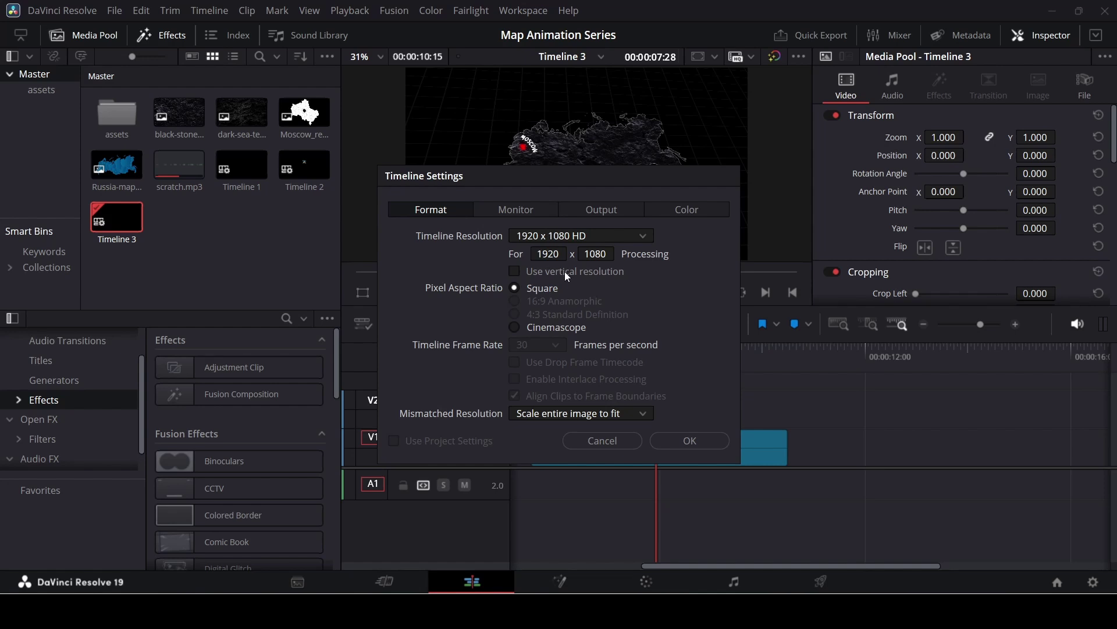
click(693, 440)
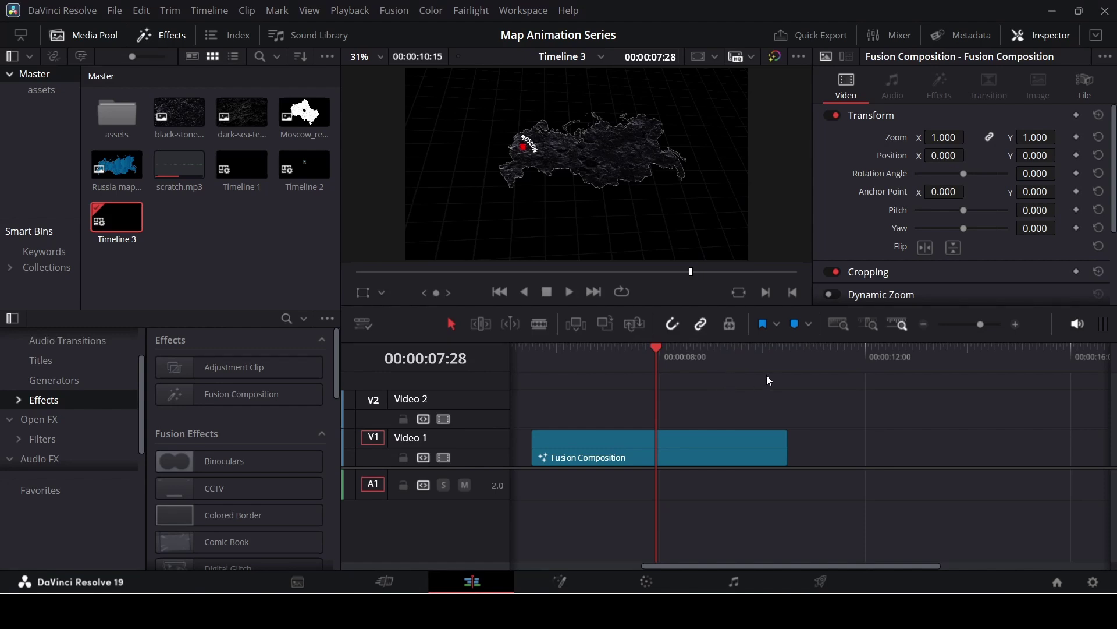
Add a second Fusion Composition after the existing clip on Video 1 and open it in the Fusion page
drag(239, 394, 906, 461)
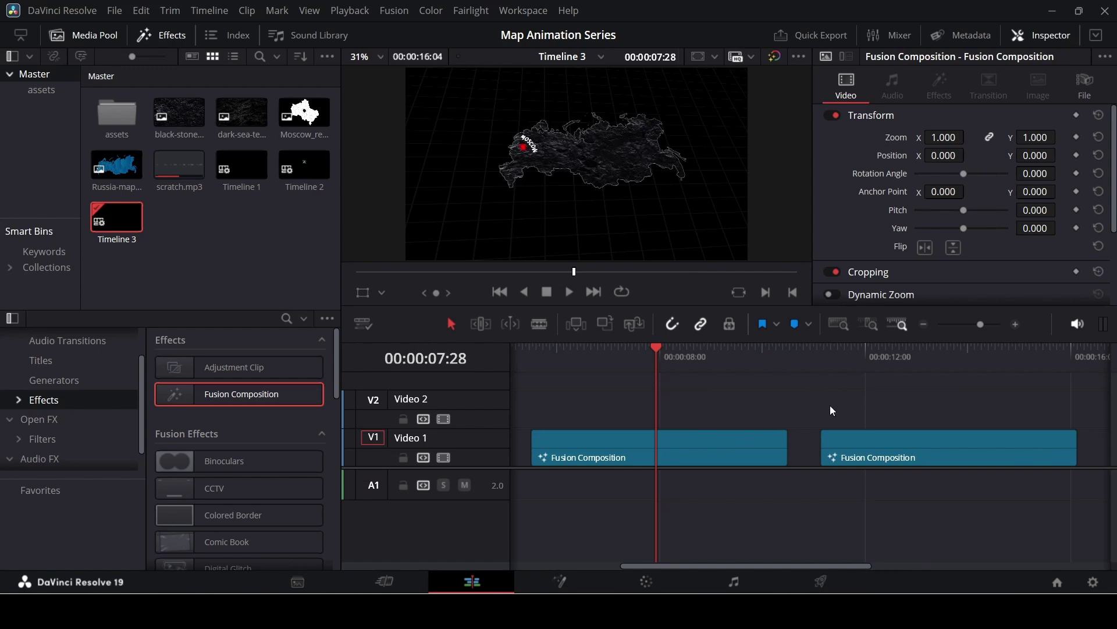
click(848, 352)
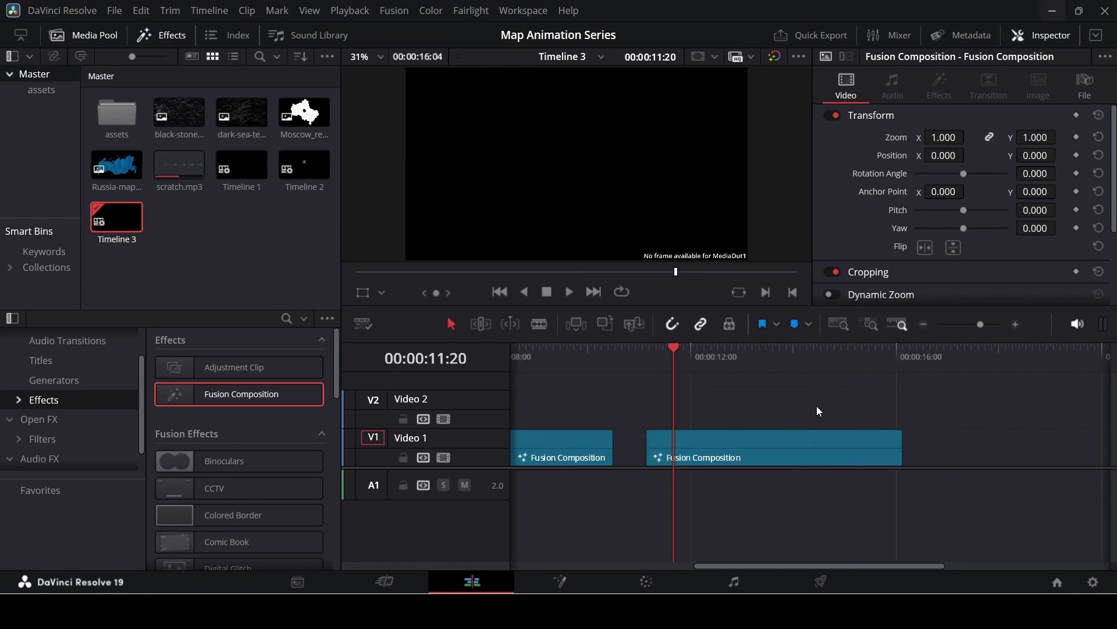
click(707, 442)
right_click(703, 438)
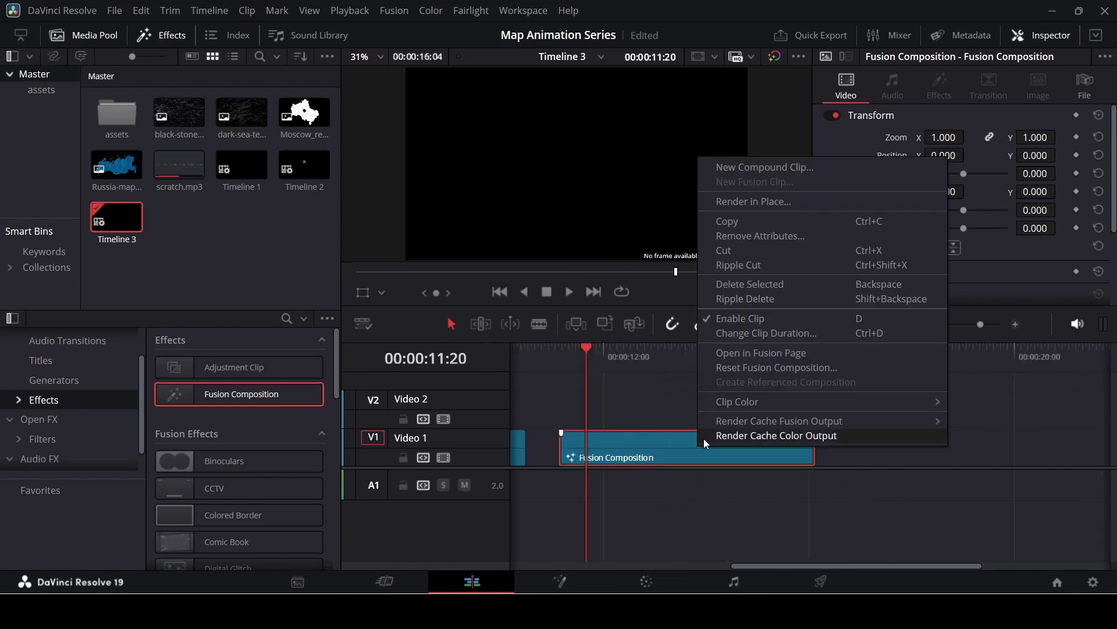
click(759, 350)
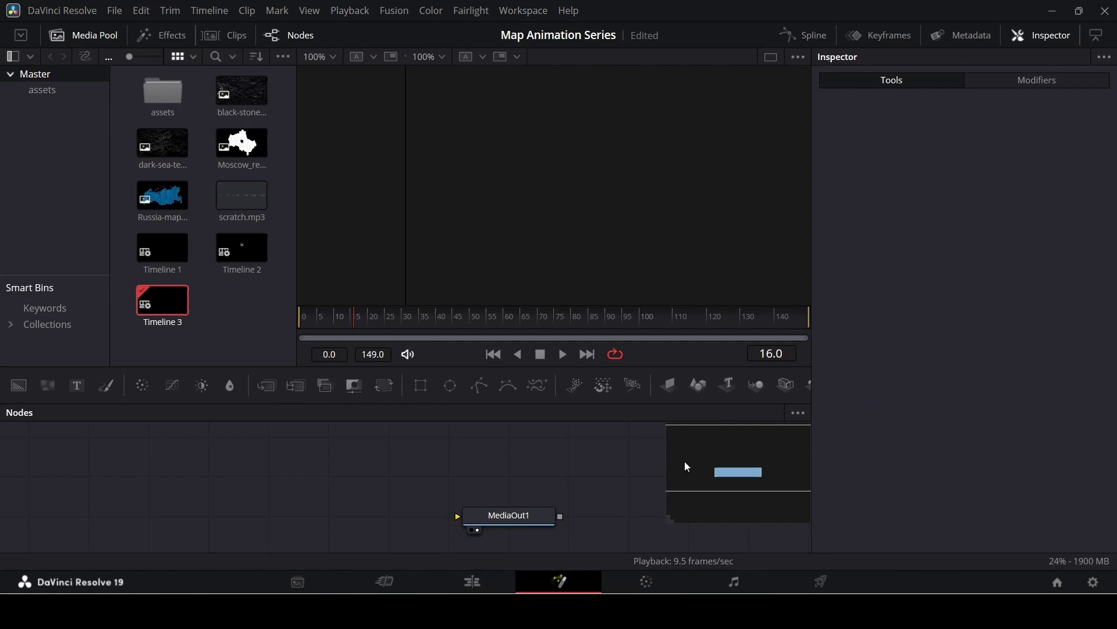
Add a Background node feeding MediaOut1 and insert a Grid node between the two
mouse_move(688, 464)
mouse_down()
mouse_move(720, 476)
mouse_move(698, 470)
mouse_up()
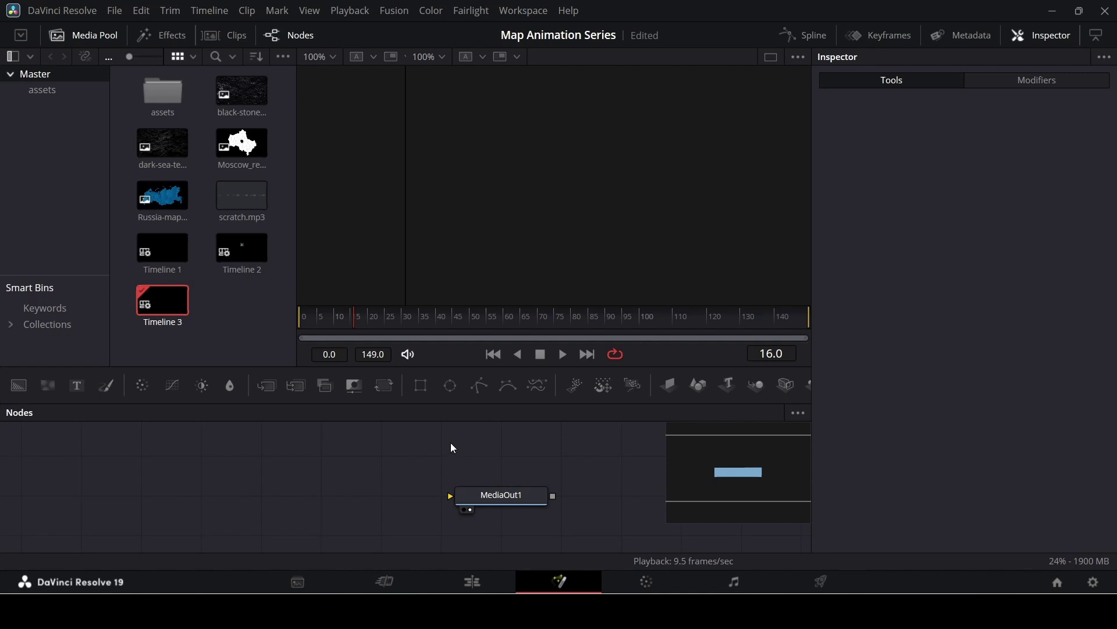
drag(18, 385, 502, 495)
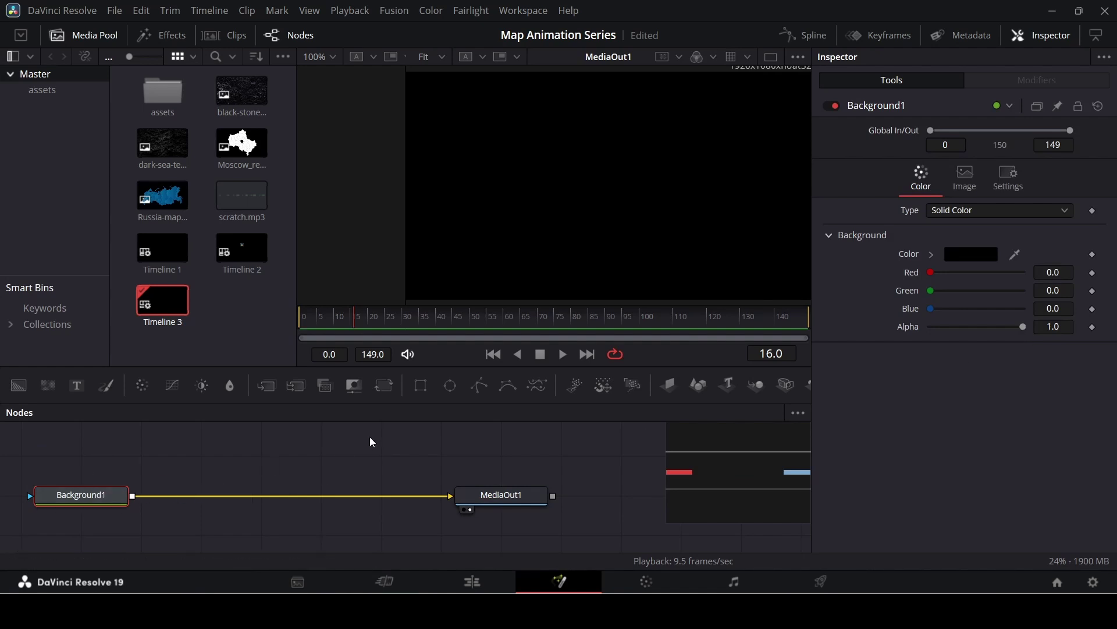
key(shift+space)
text(grid)
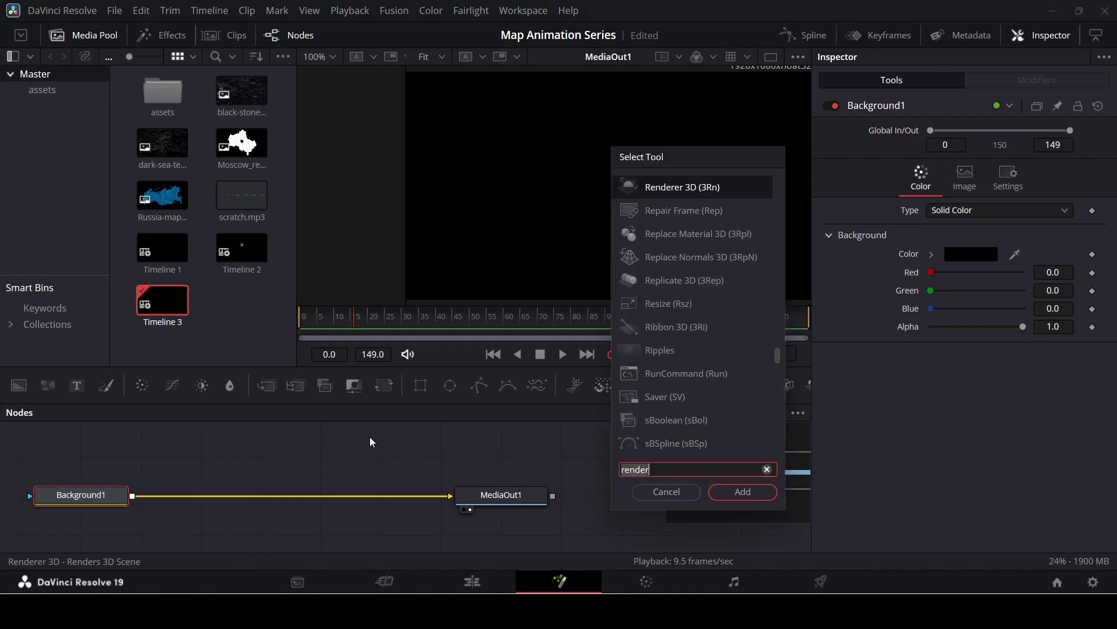
key(Up)
key(Return)
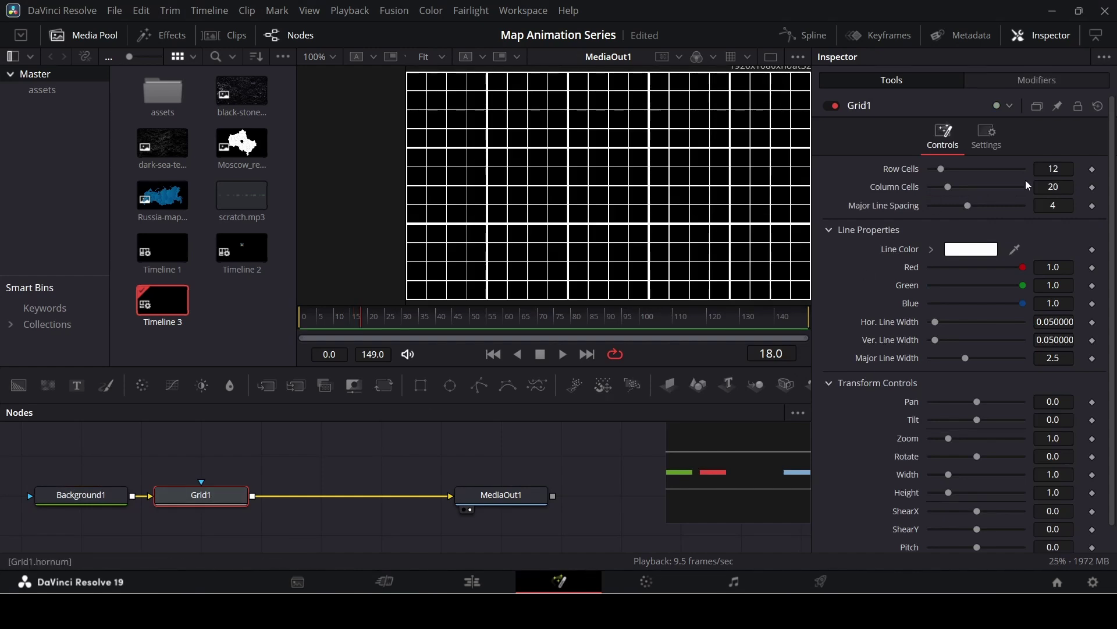
Set the grid to 20 row cells, 20 column cells and a major line spacing of 0
click(1052, 169)
text(20)
key(Tab)
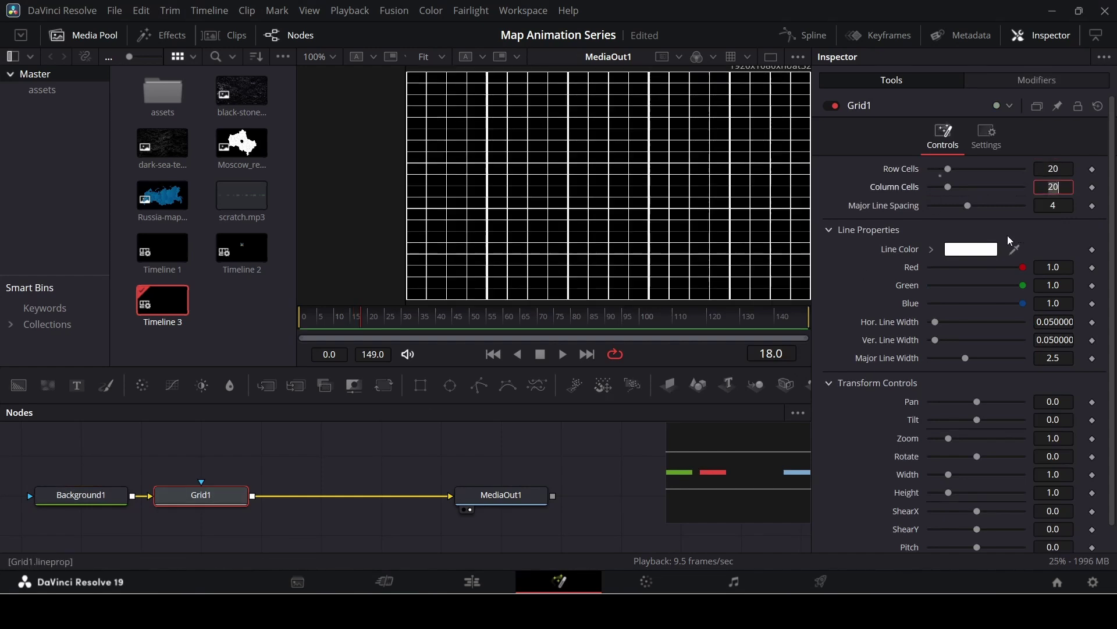
text(2)
key(Tab)
text(0)
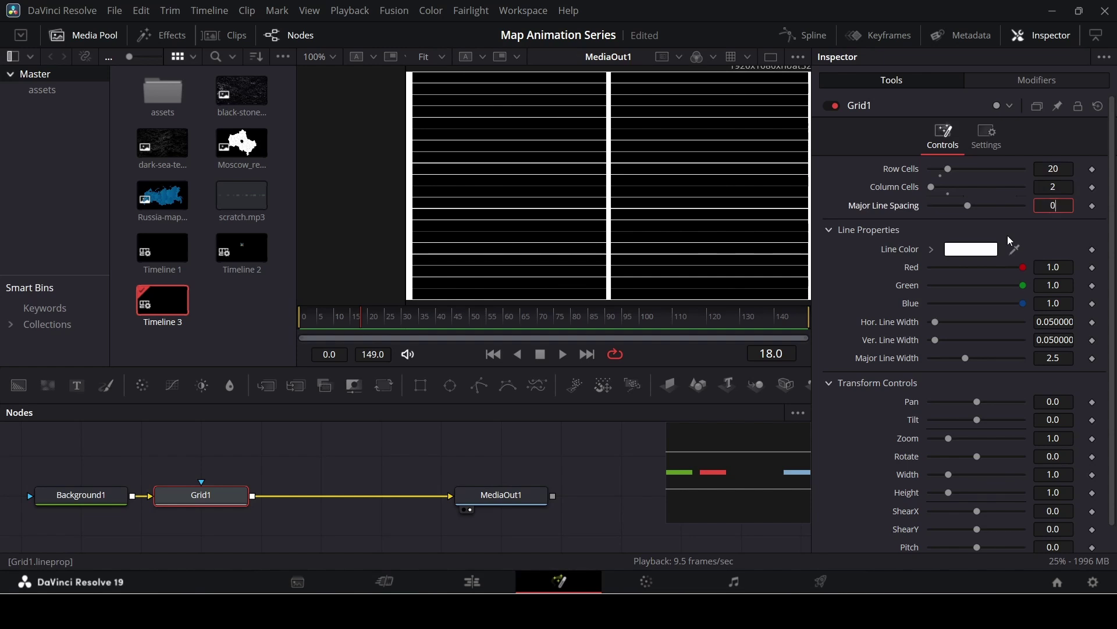
click(1063, 188)
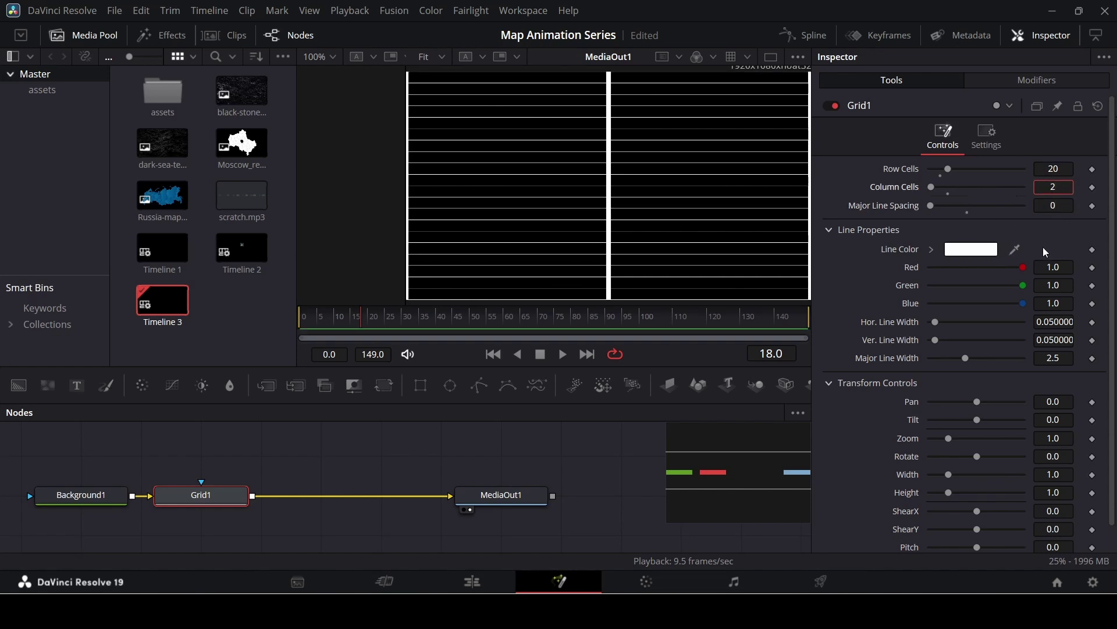
text(0)
key(Tab)
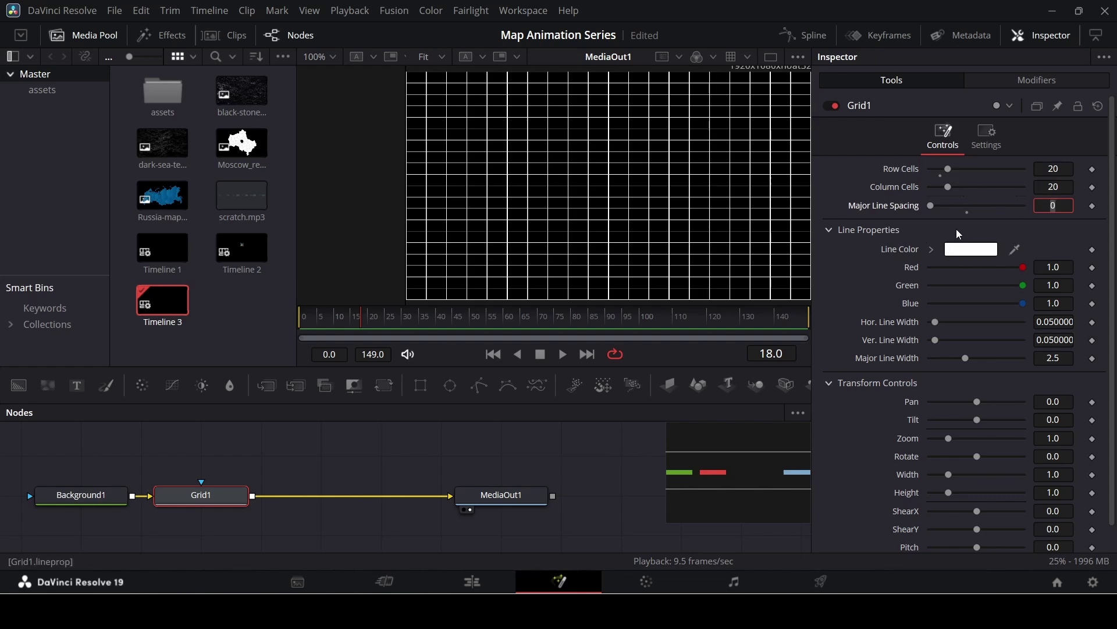
Set the grid's line color to the dark gray #0e0e0e
click(933, 250)
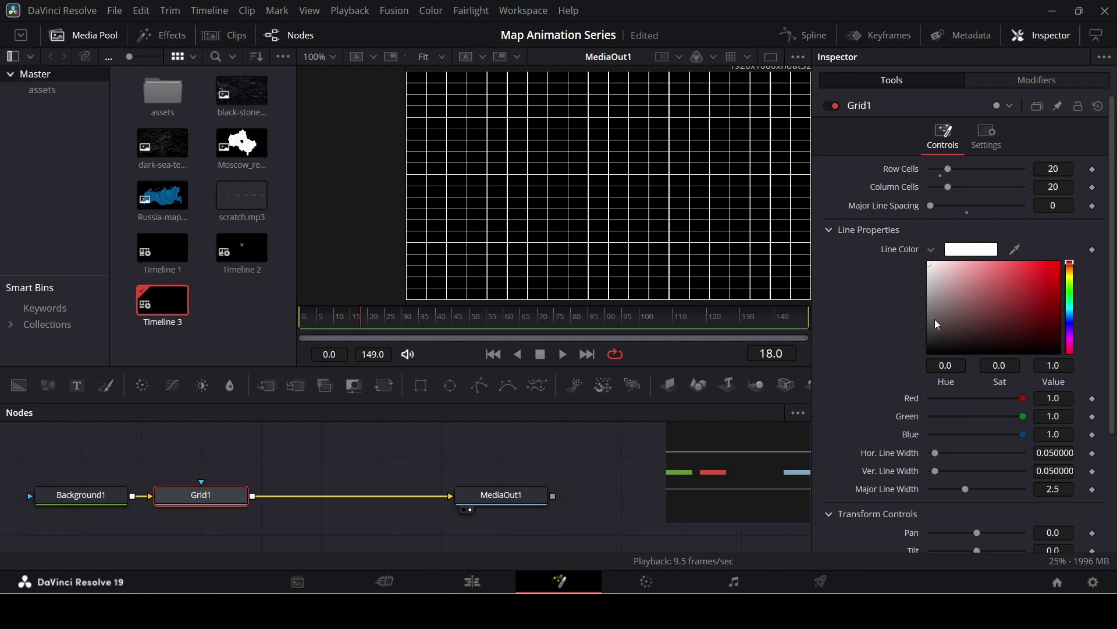
drag(935, 320, 916, 346)
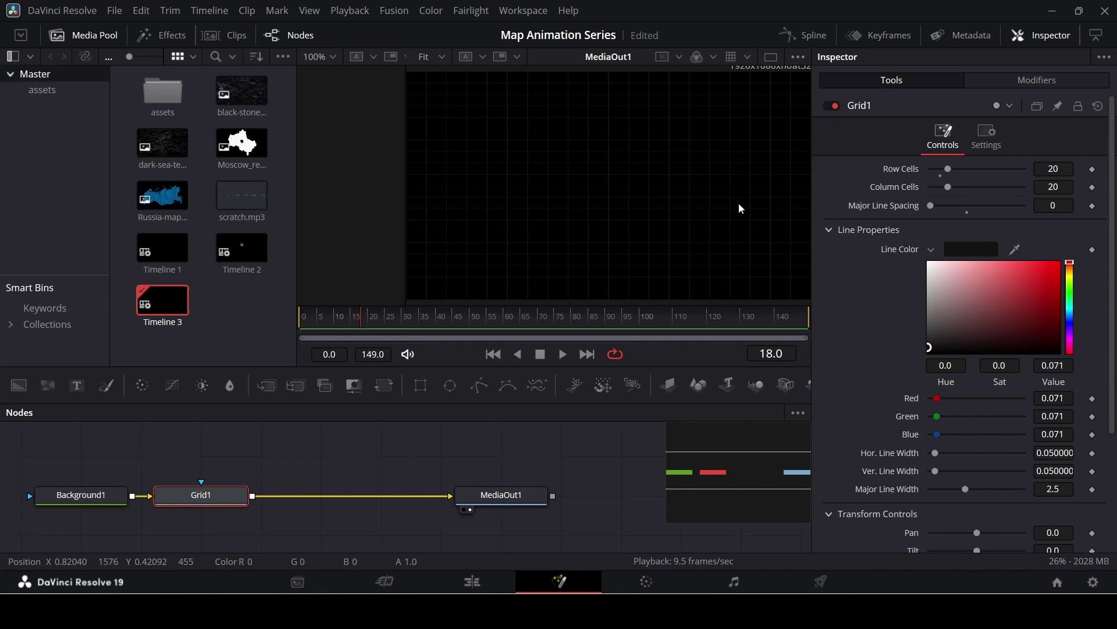
click(984, 250)
drag(669, 418, 595, 420)
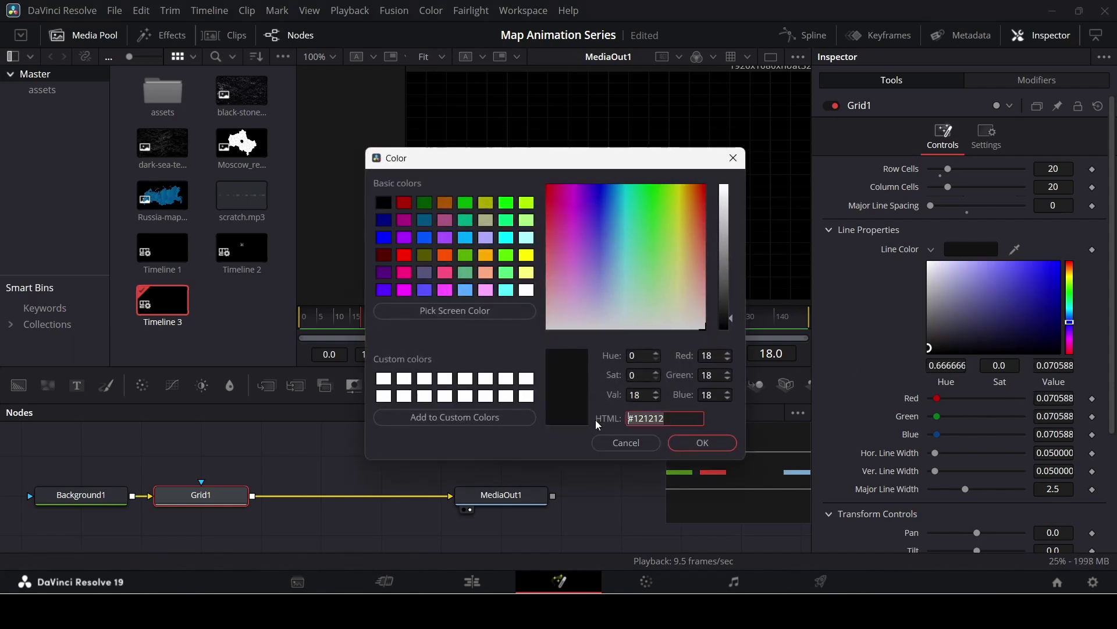
text(#0e0e0e)
click(712, 447)
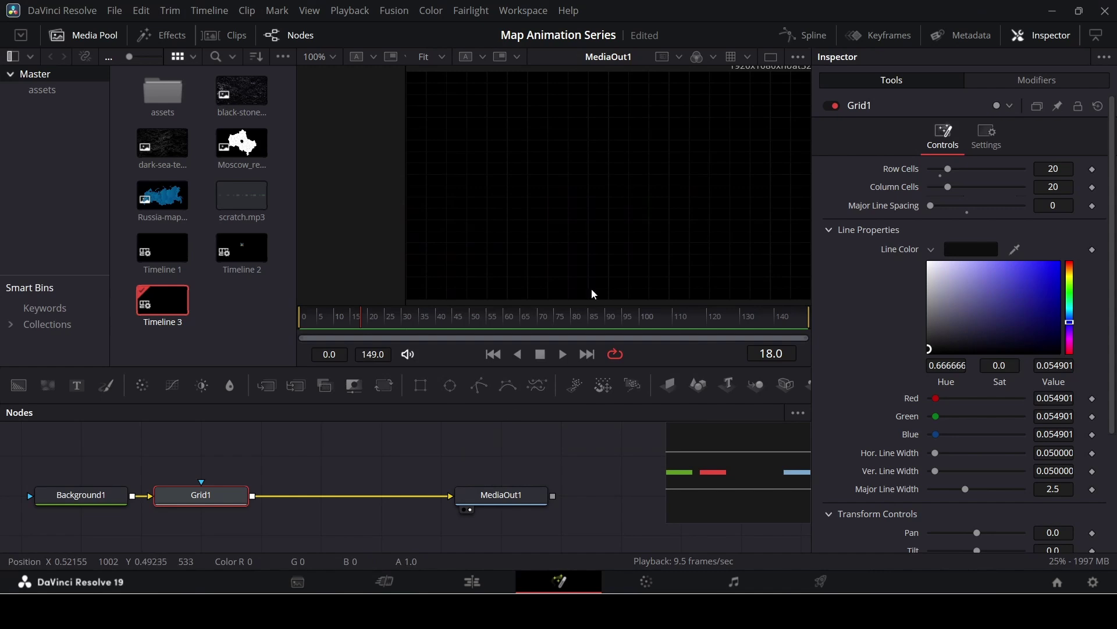
click(527, 458)
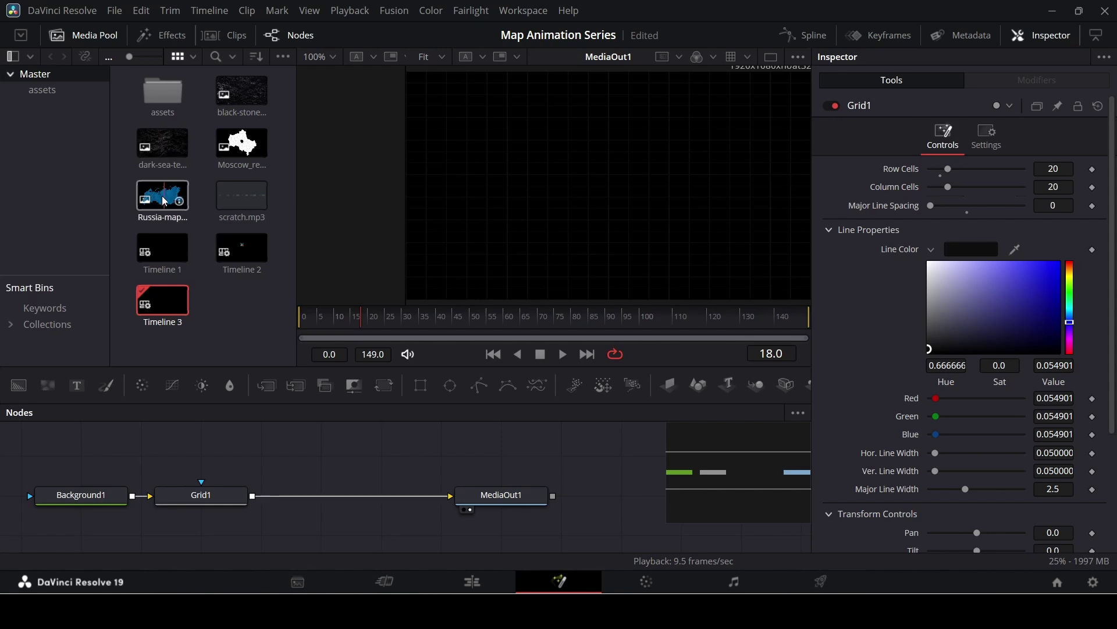
Add Russia-map-outlined.png and black-stone-texture.png from the media pool to the node graph as separate unconnected nodes
drag(165, 202, 259, 463)
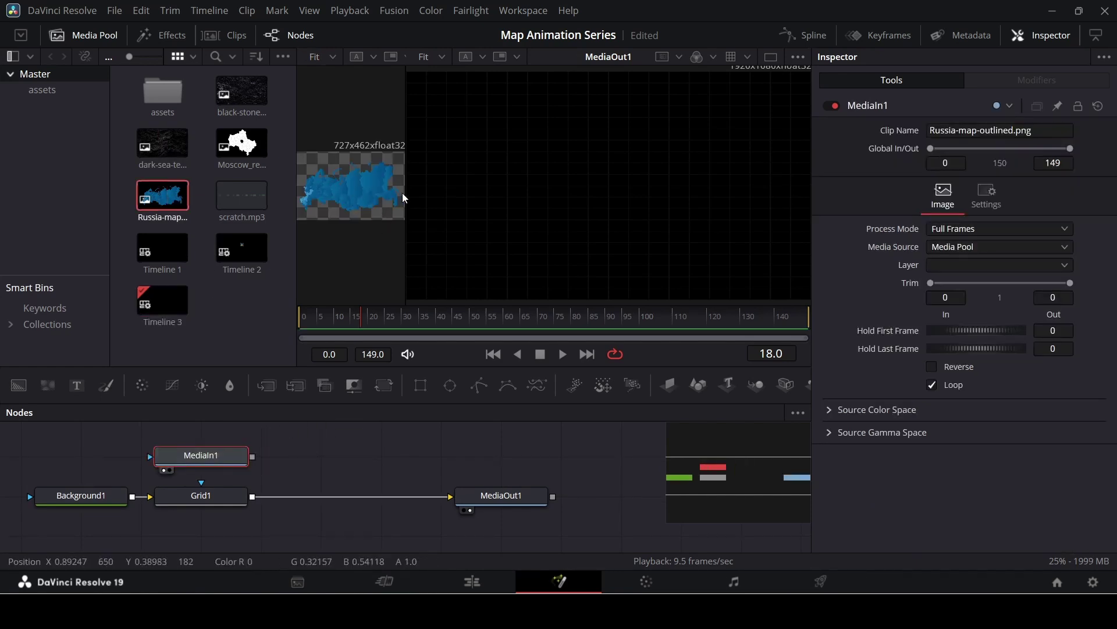
drag(404, 193, 440, 177)
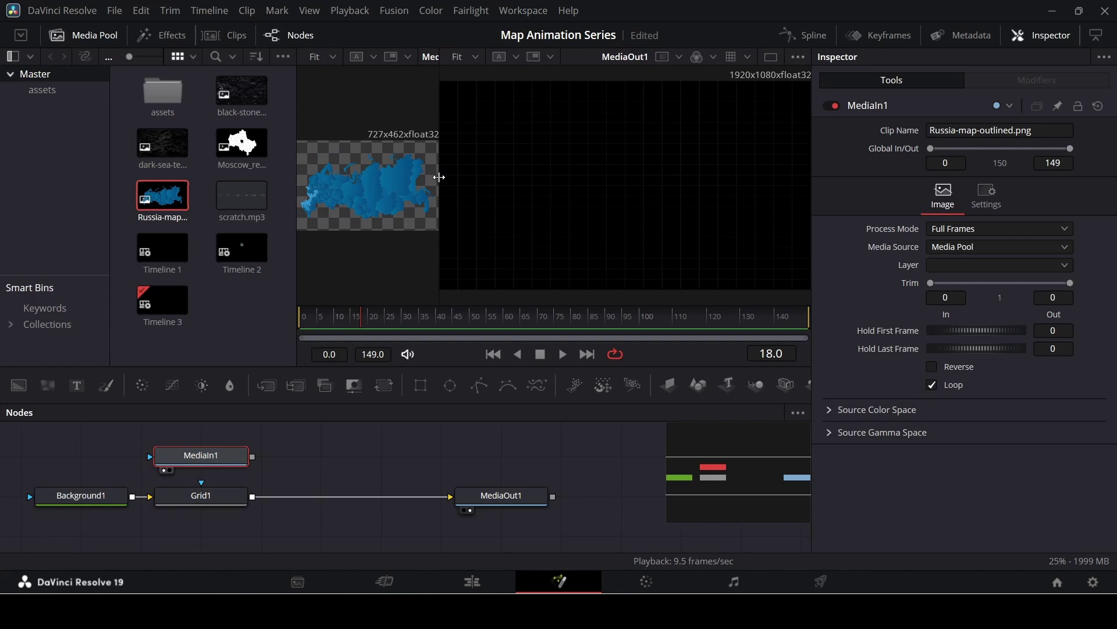
click(242, 103)
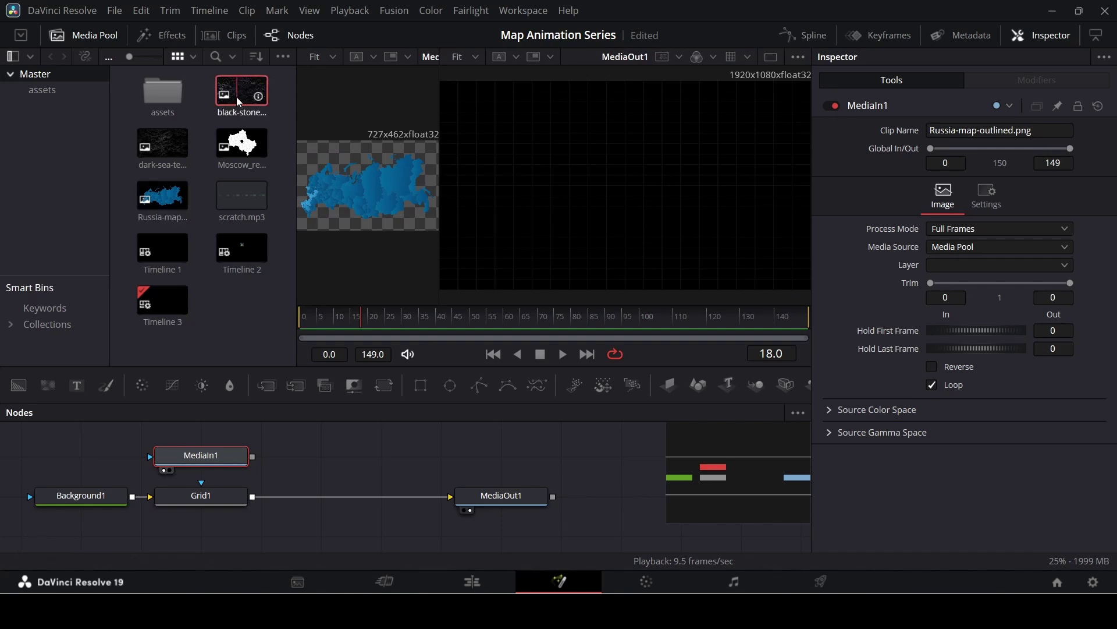
drag(195, 382, 96, 462)
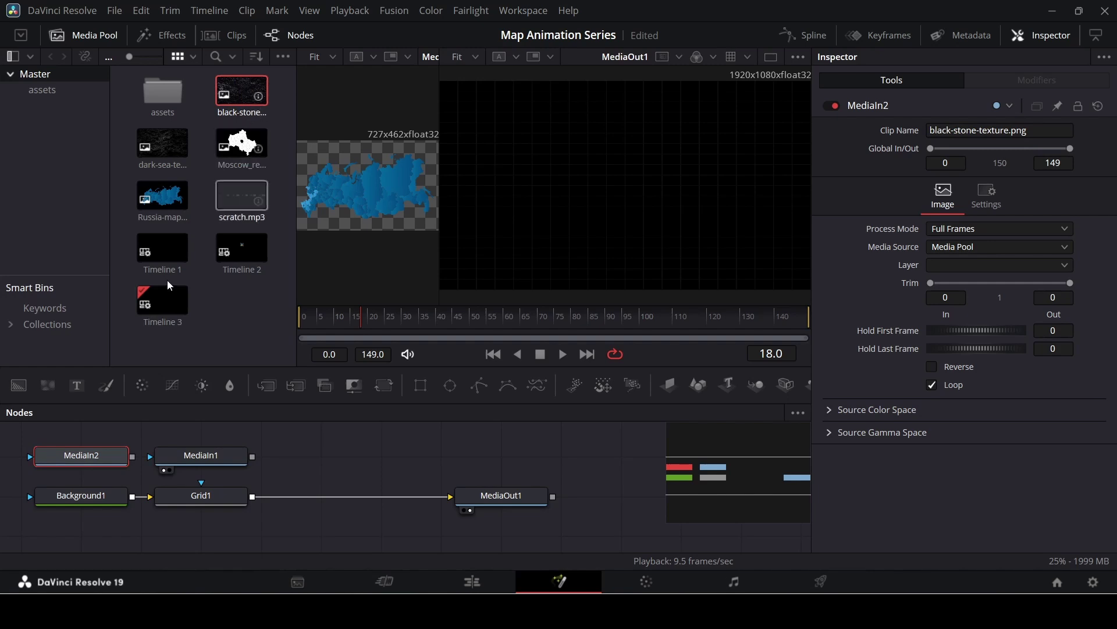
Preview the black stone texture enlarged in the first viewer, then restore the viewer split and clear that viewer
key(1)
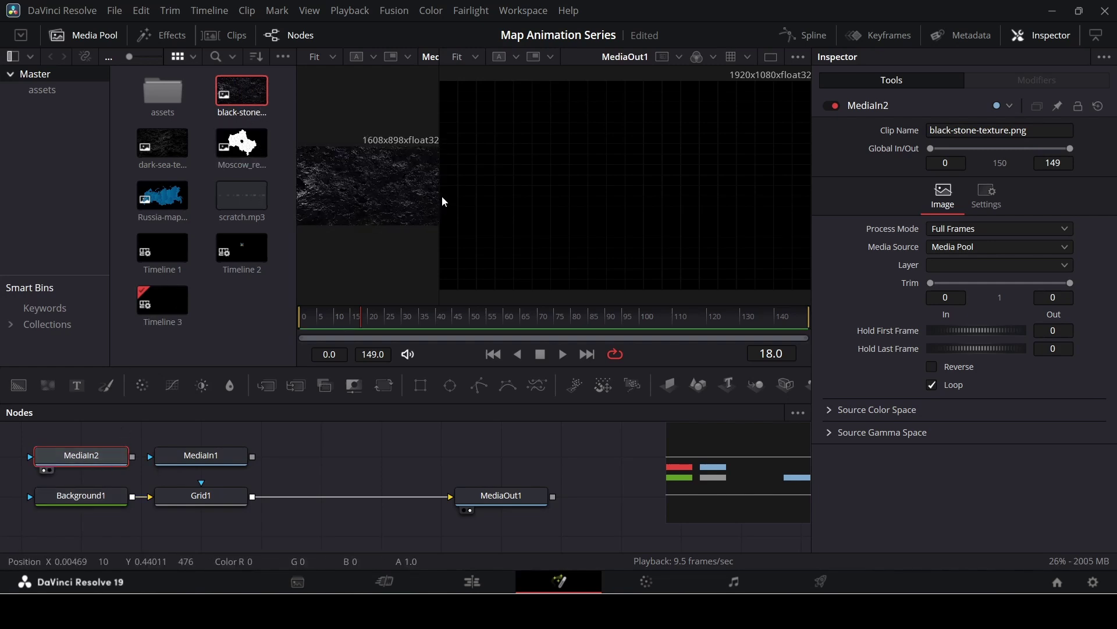
drag(441, 194, 687, 196)
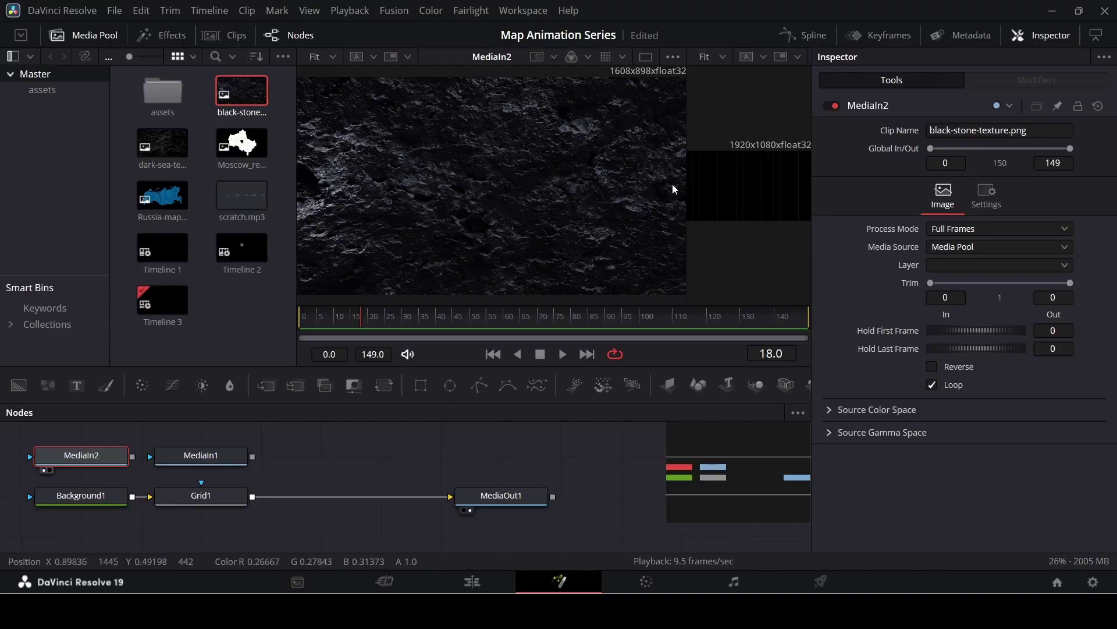
drag(687, 186, 721, 174)
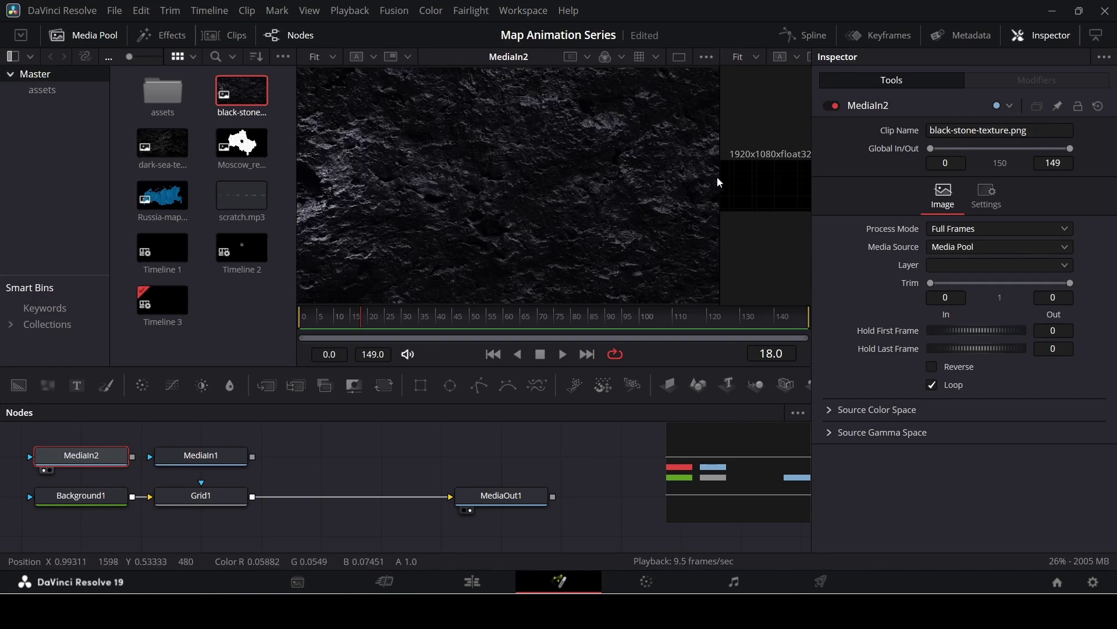
drag(718, 178, 441, 166)
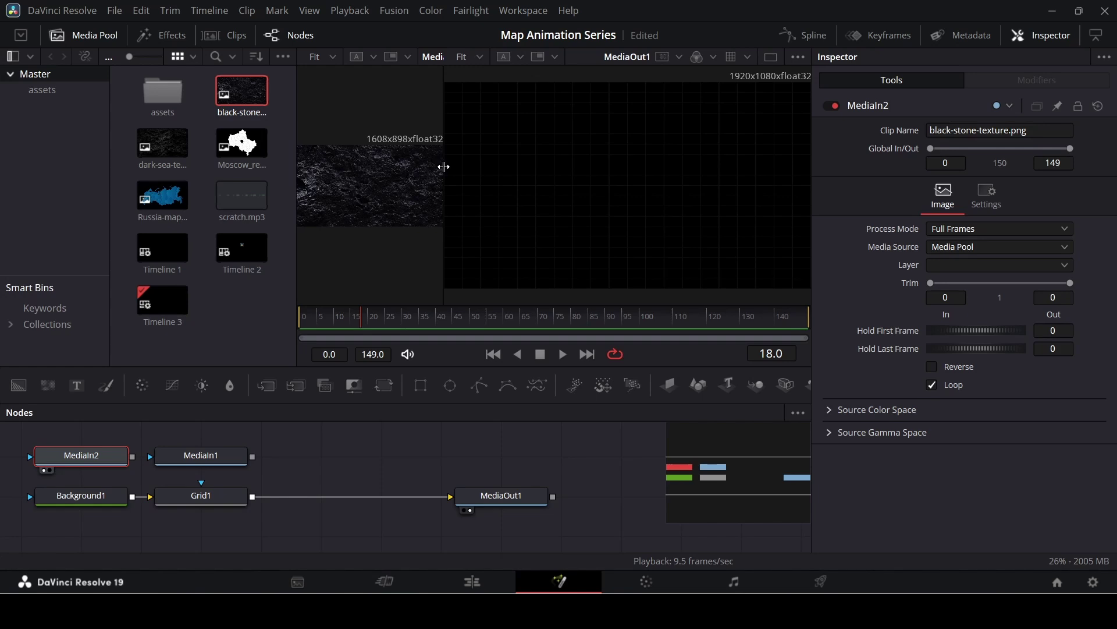
key(1)
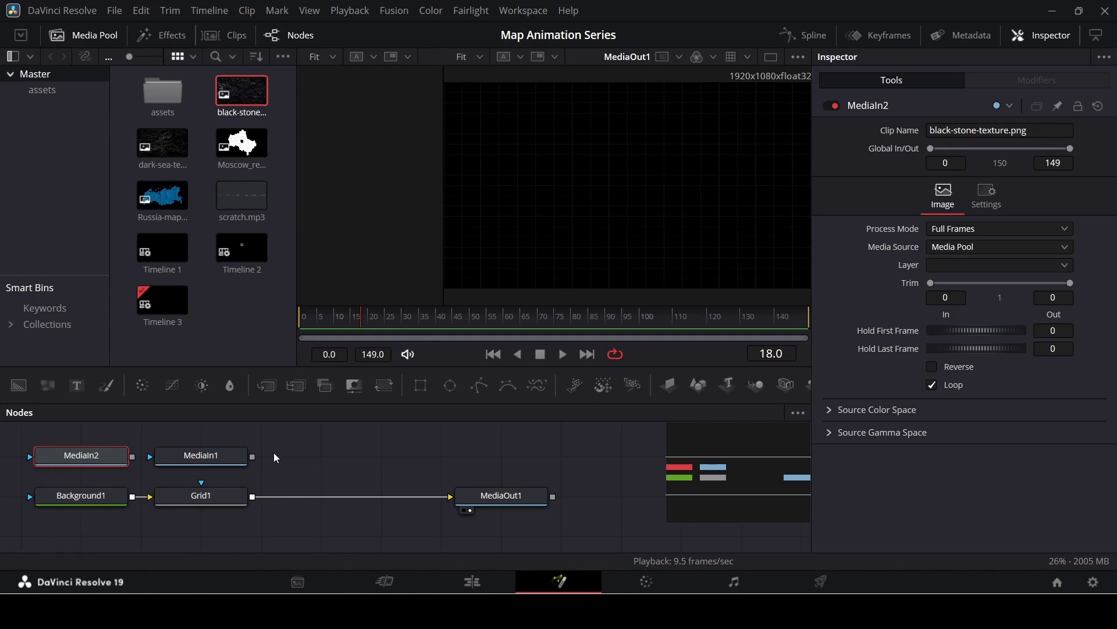
Merge the black stone texture over the grid and move the Russia map node above the Background node
mouse_move(96, 465)
mouse_down()
mouse_move(216, 465)
mouse_move(78, 459)
mouse_up()
drag(321, 459, 252, 498)
drag(224, 458, 339, 456)
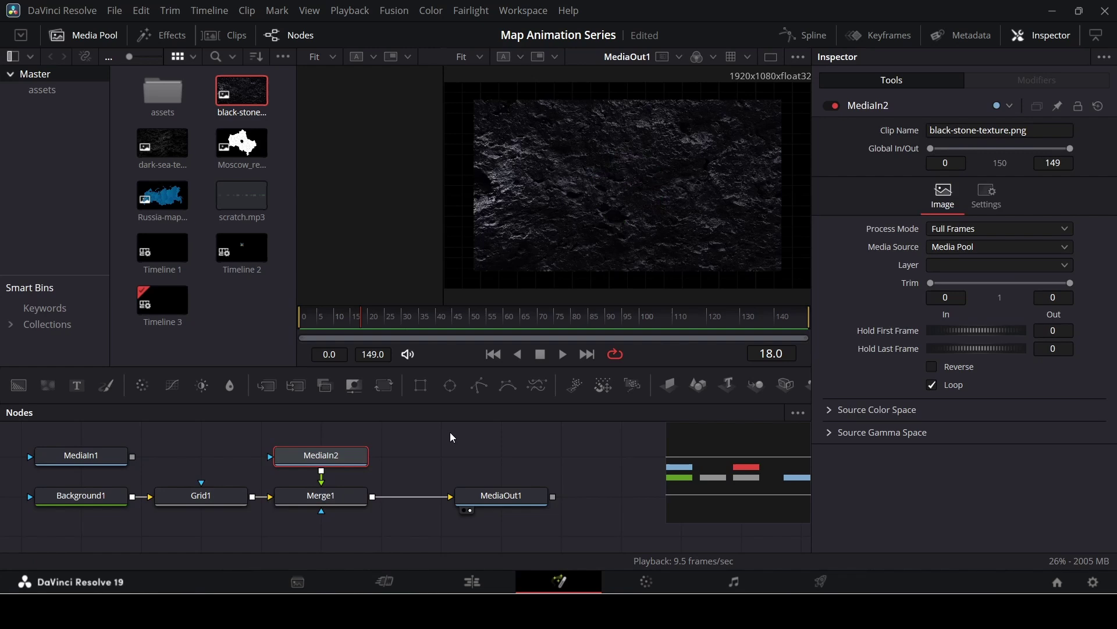
Insert a Transform node between the stone texture and the Merge node, and move the Russia map node closer to it
drag(345, 463, 355, 417)
drag(720, 473, 747, 472)
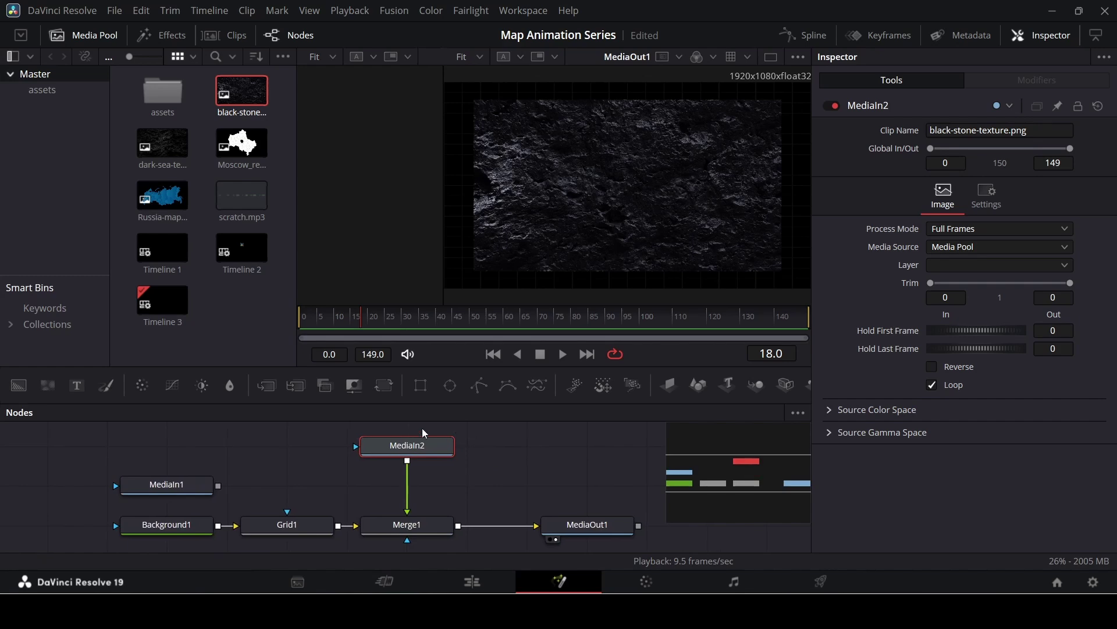
click(354, 385)
mouse_move(428, 490)
mouse_down()
mouse_move(476, 490)
mouse_move(415, 490)
mouse_up()
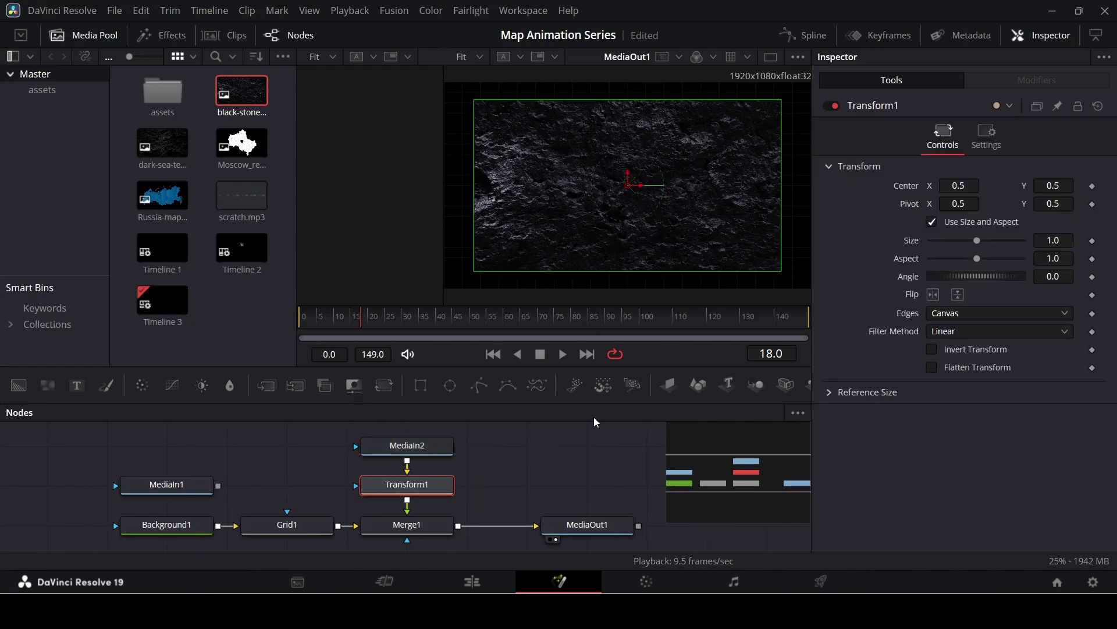
drag(191, 483, 251, 482)
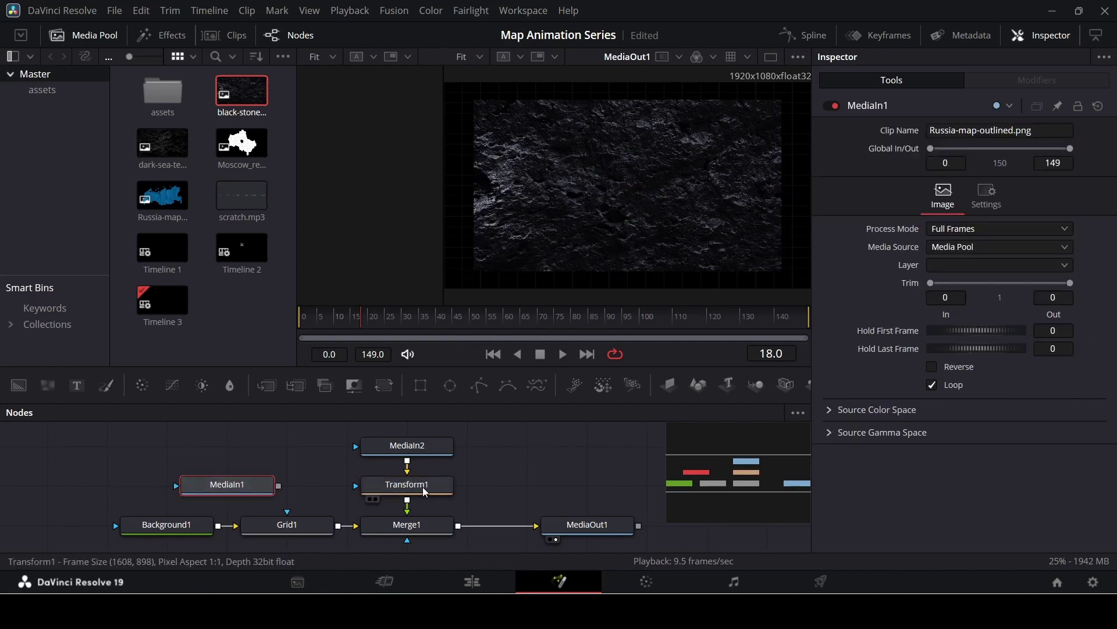
Set the size of the stone texture's Transform node to 0.1
click(408, 489)
drag(982, 247, 947, 251)
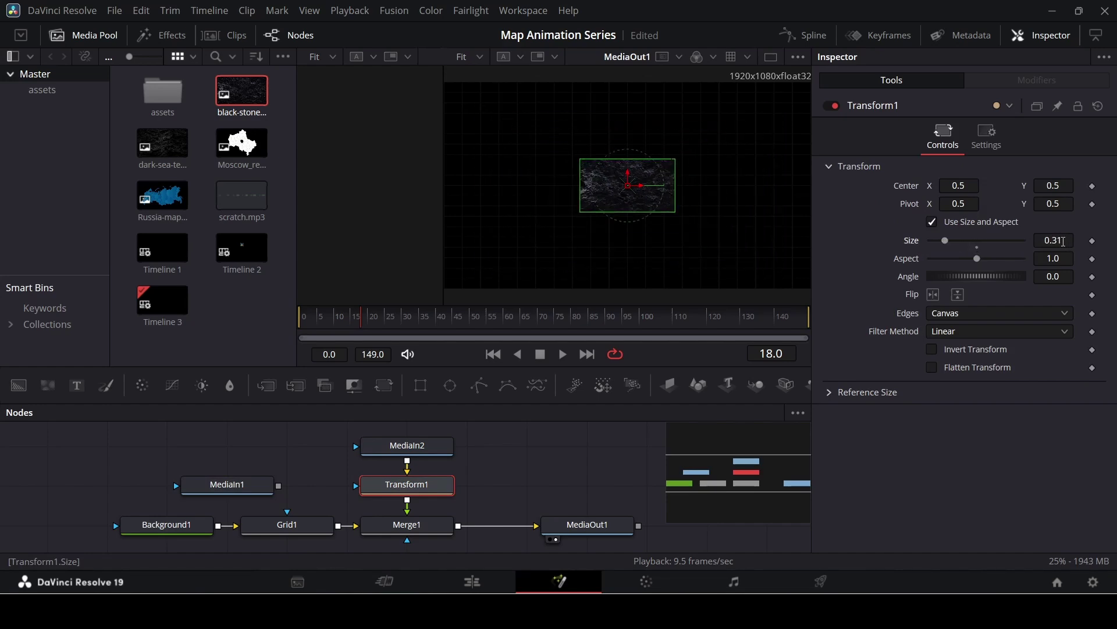
click(1064, 241)
key(BackSpace)
text(1)
key(Tab)
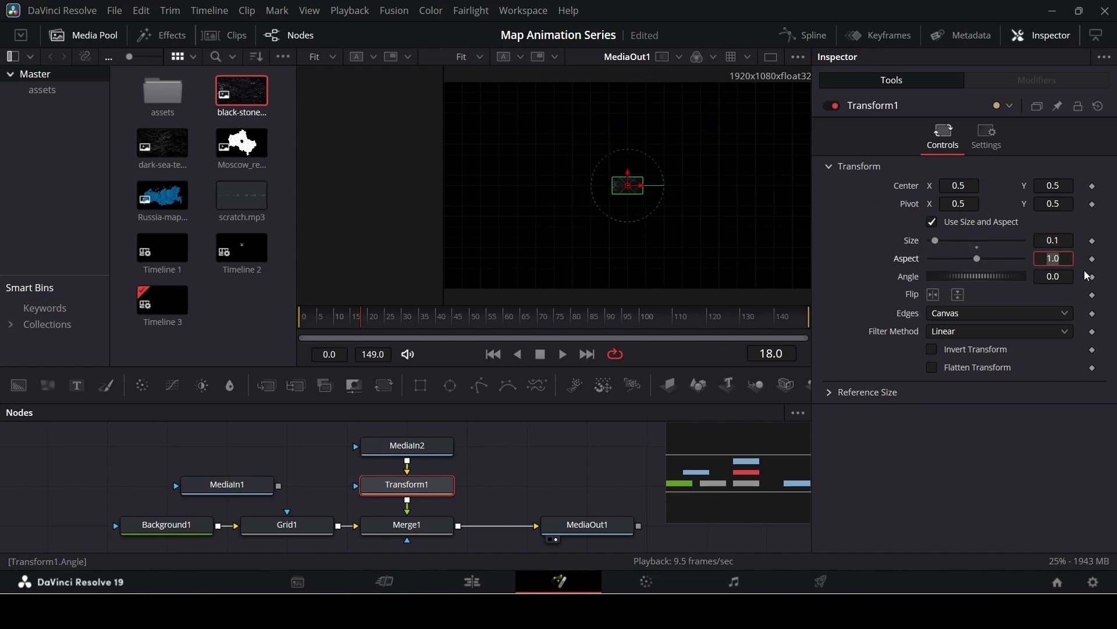
Set the size of the stone texture's Transform node to 0.5 and check the texture against the grid frame
scroll(637, 185, up, 5)
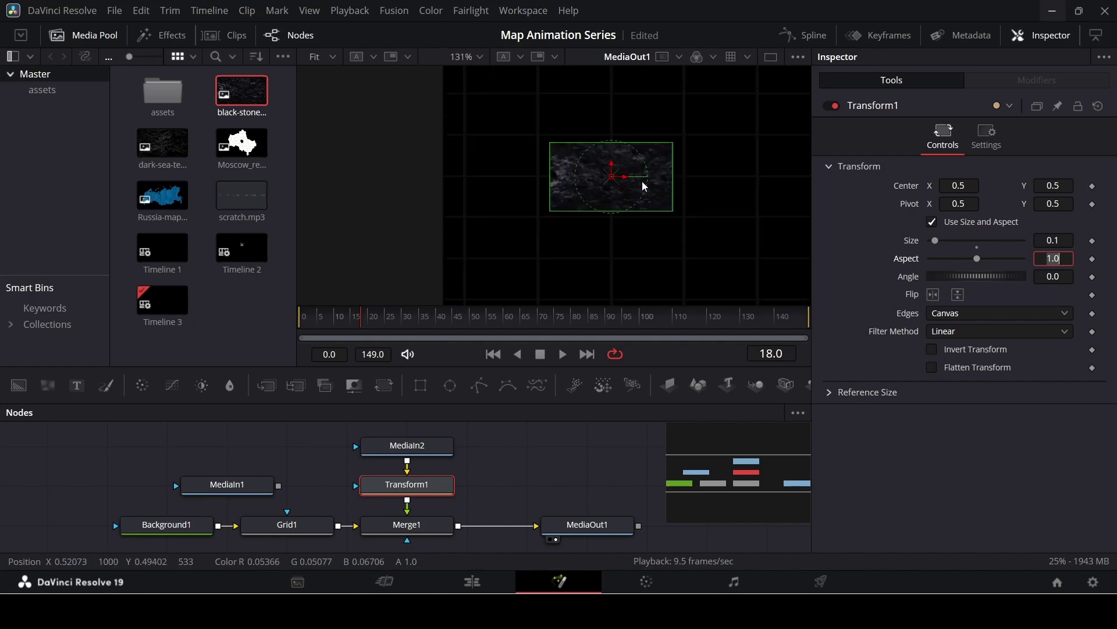
scroll(645, 186, up, 6)
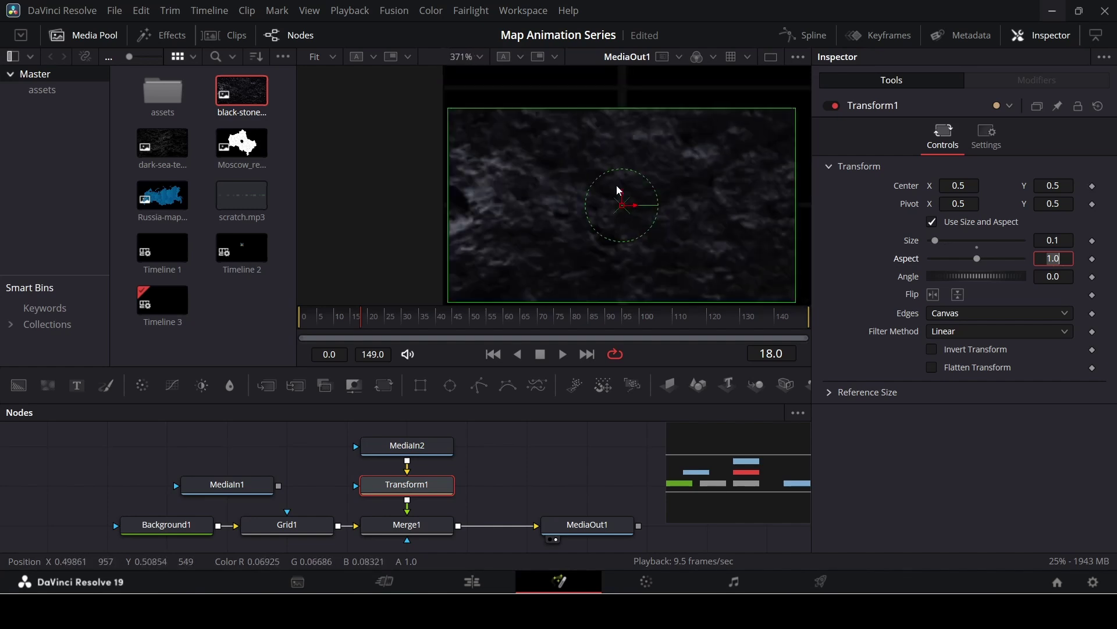
click(1061, 240)
key(BackSpace)
text(5)
key(Tab)
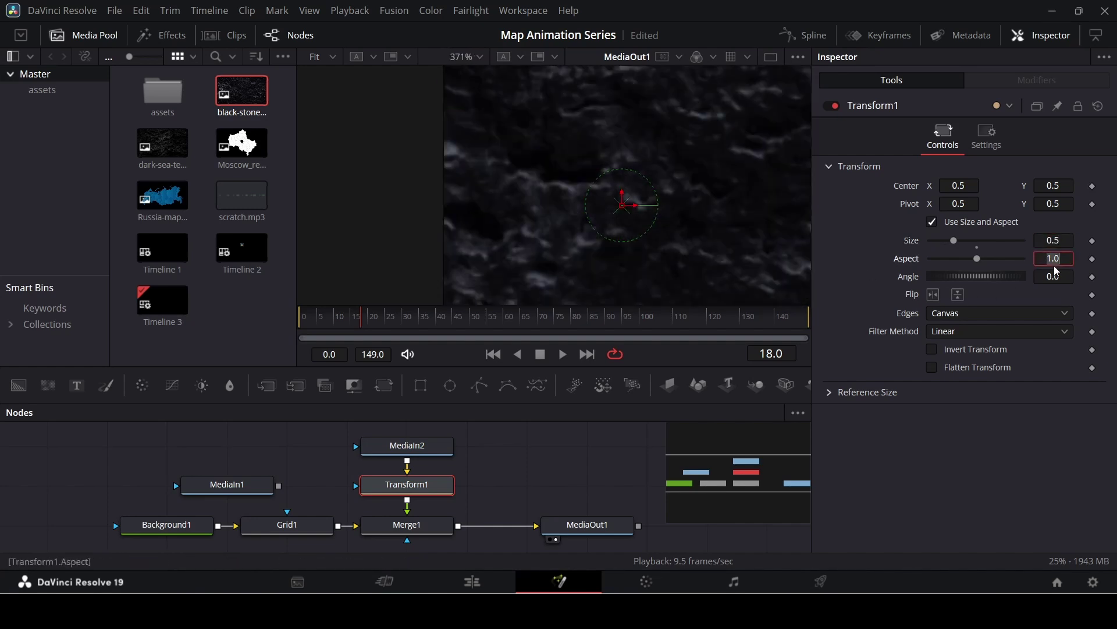
key(shift+z)
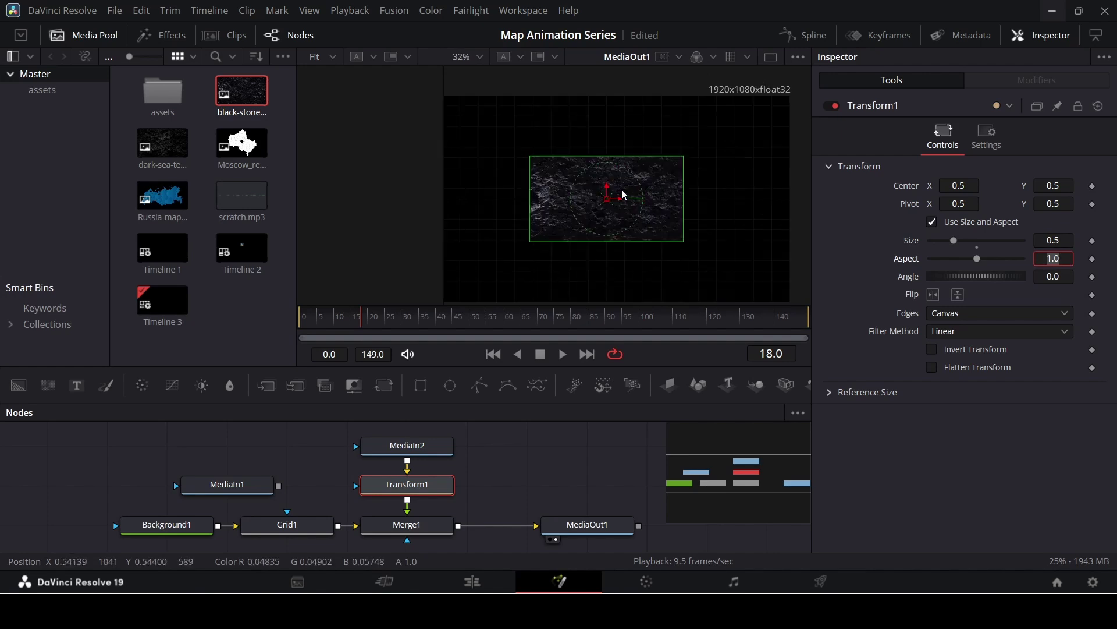
Set the size of the stone texture's Transform node to 0.3 and inspect the texture's detail
key(shift+Tab)
text(0.3)
key(Tab)
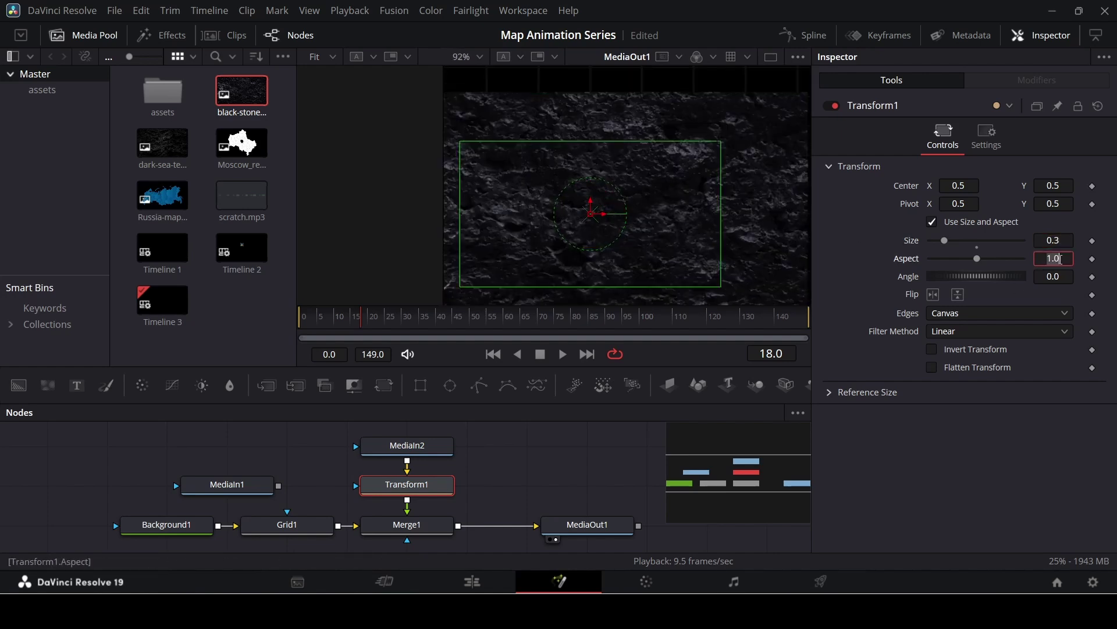
scroll(731, 252, down, 4)
scroll(569, 239, down, 1)
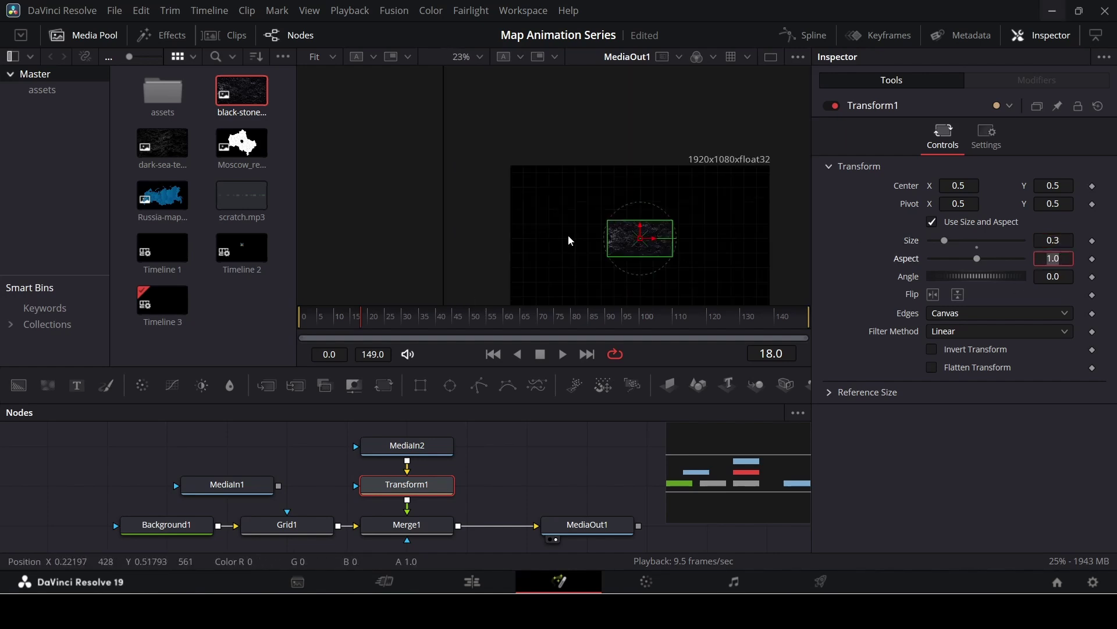
scroll(655, 252, up, 4)
scroll(726, 229, up, 2)
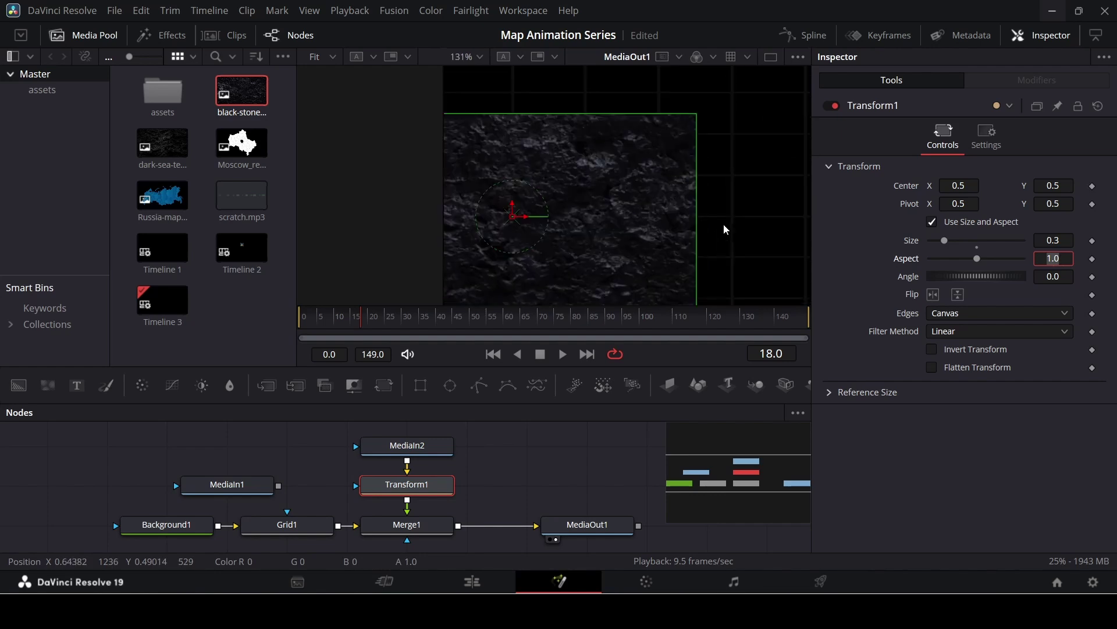
scroll(722, 230, down, 2)
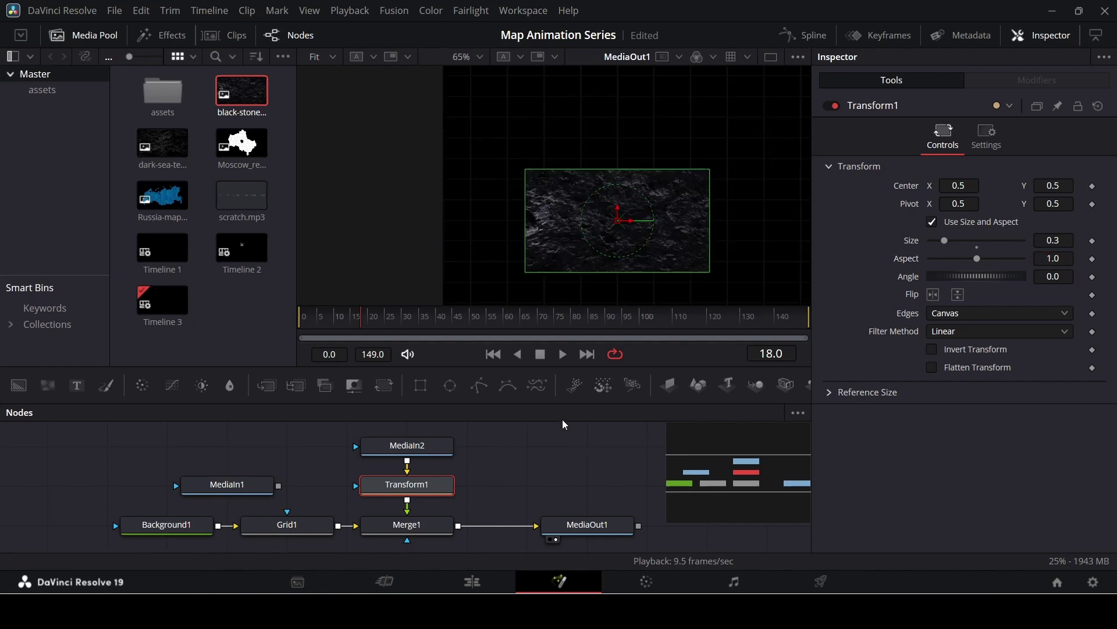
Move the Russia map node below the Merge node, connect it as the effect mask, and inspect the masked texture's edges
scroll(519, 472, down, 2)
drag(230, 442, 420, 487)
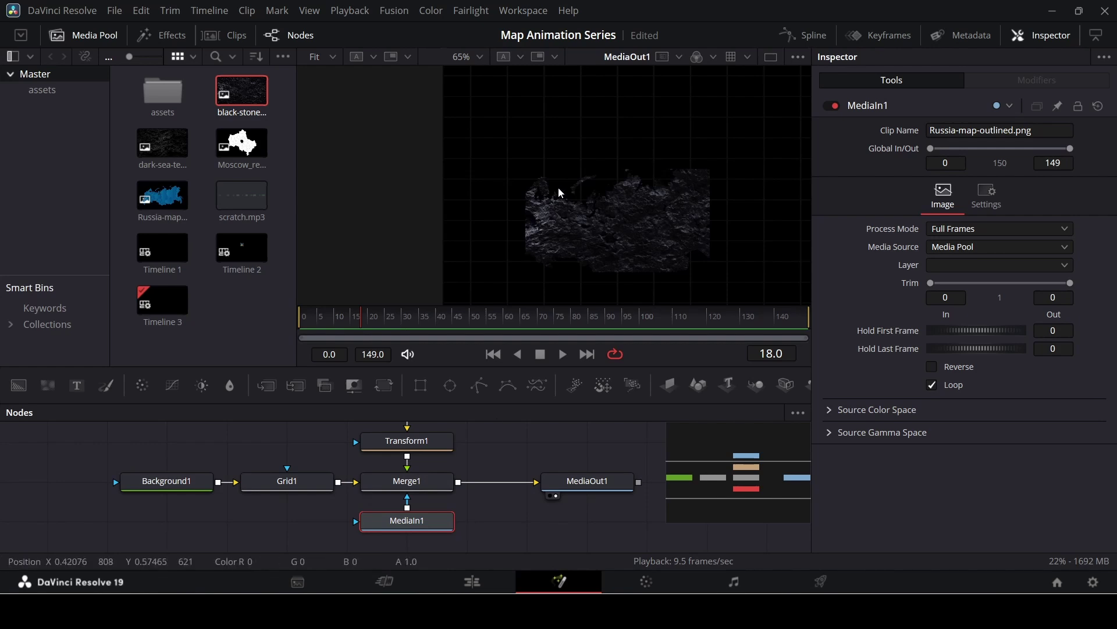
scroll(536, 186, up, 10)
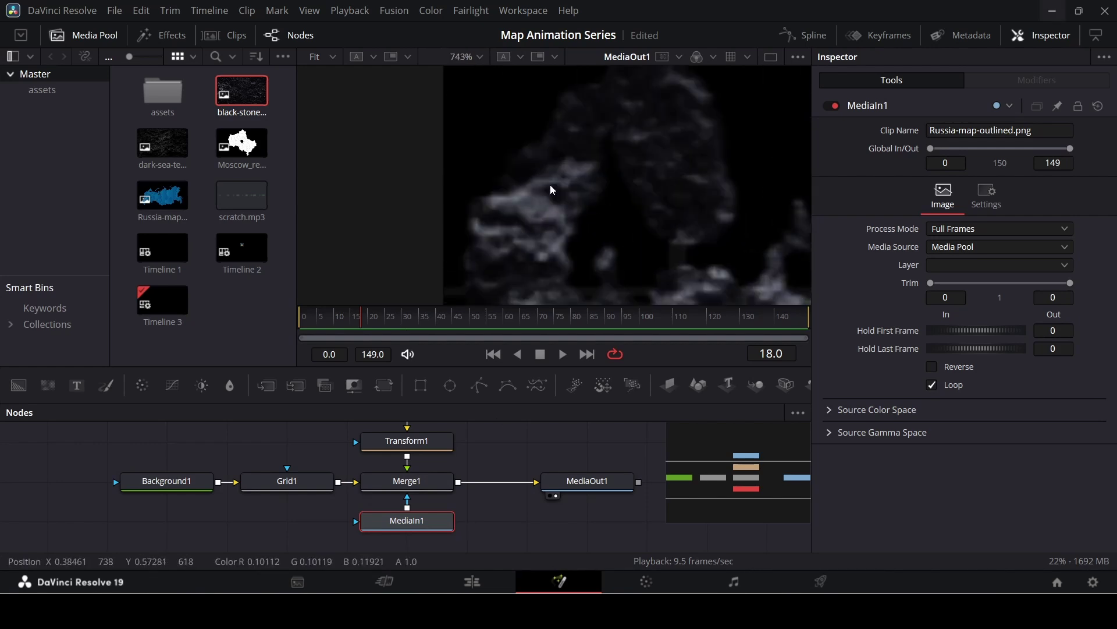
scroll(530, 208, down, 5)
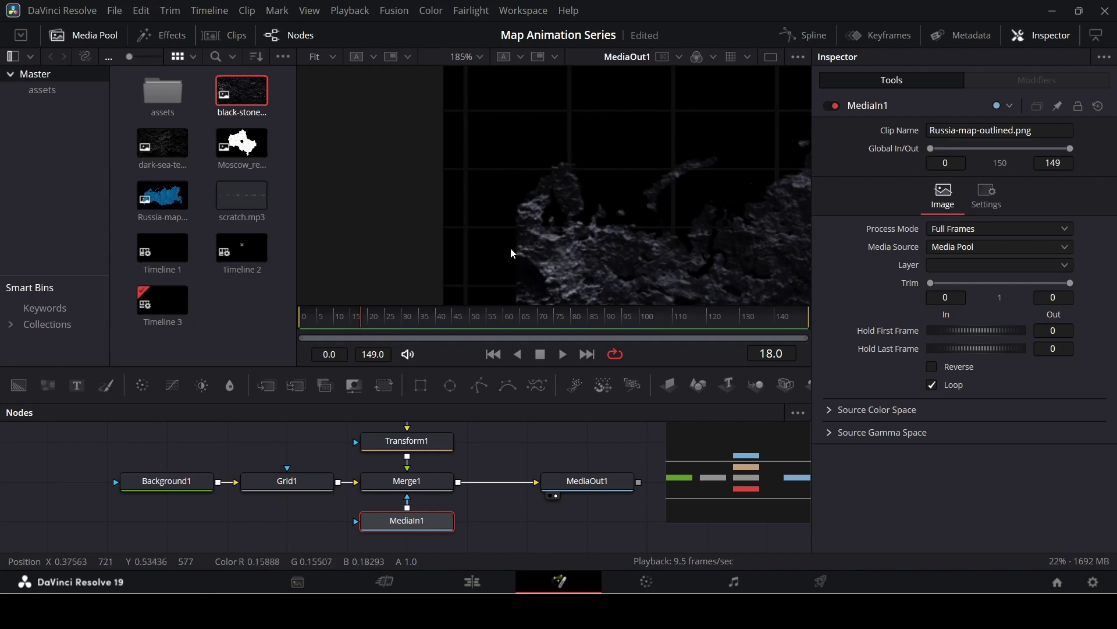
scroll(511, 241, down, 5)
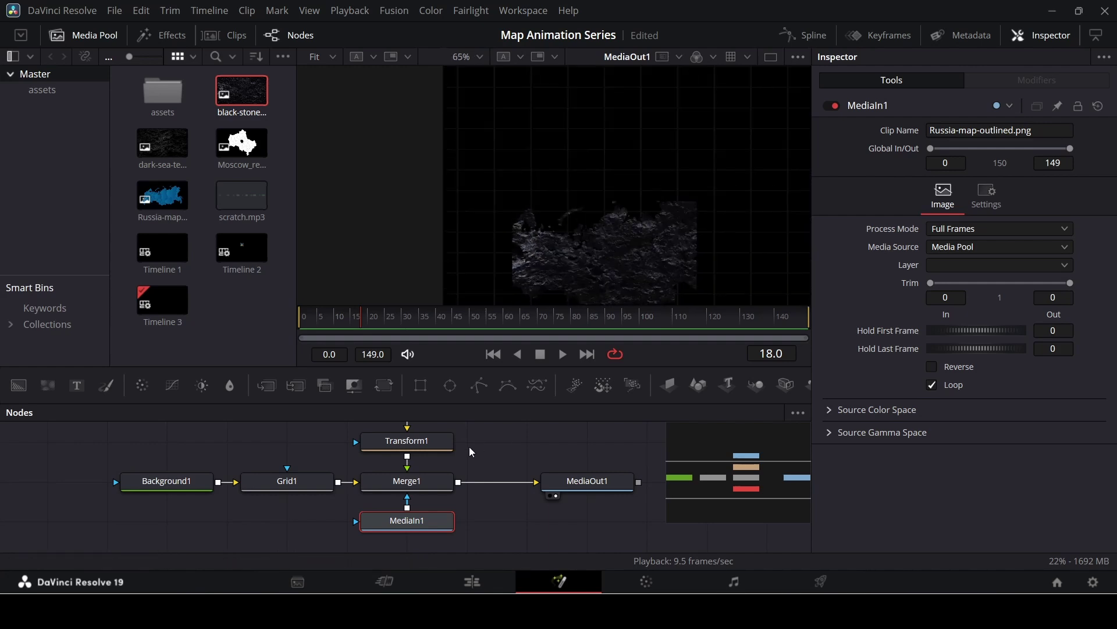
Set the Merge1 node's size to 1.63 and inspect the masked stone map's outline
click(435, 484)
scroll(667, 213, down, 2)
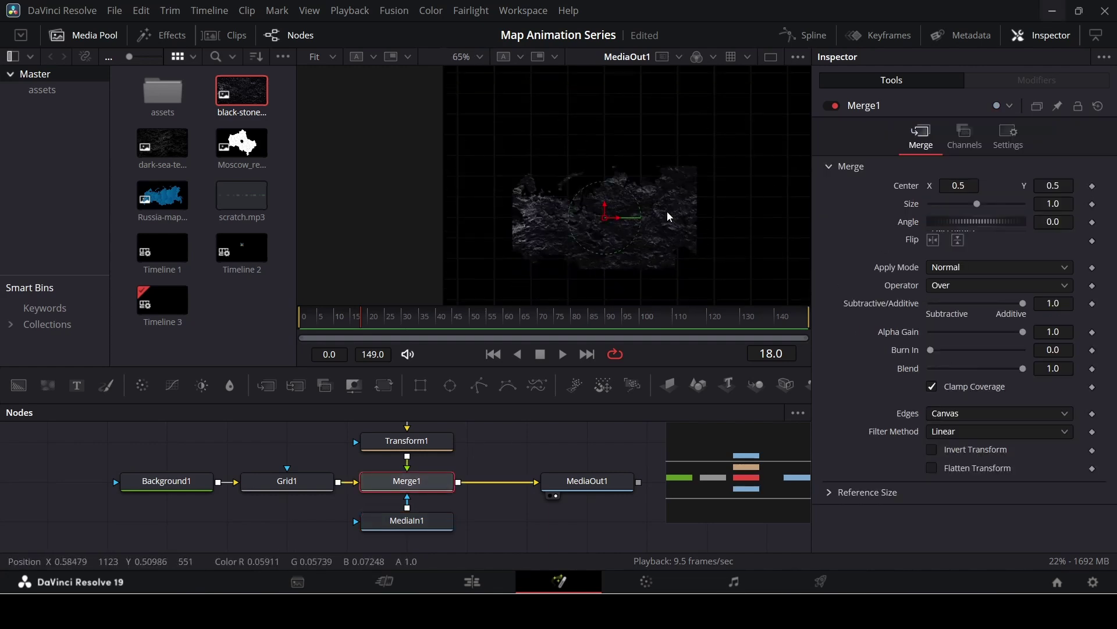
drag(978, 205, 987, 204)
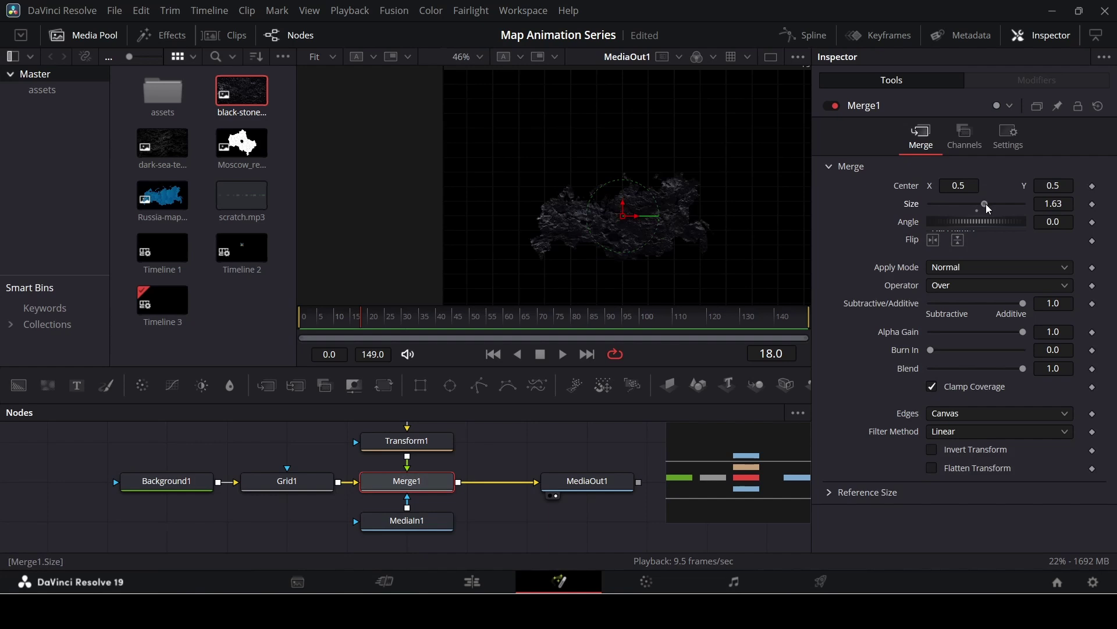
scroll(558, 223, up, 2)
scroll(525, 220, up, 2)
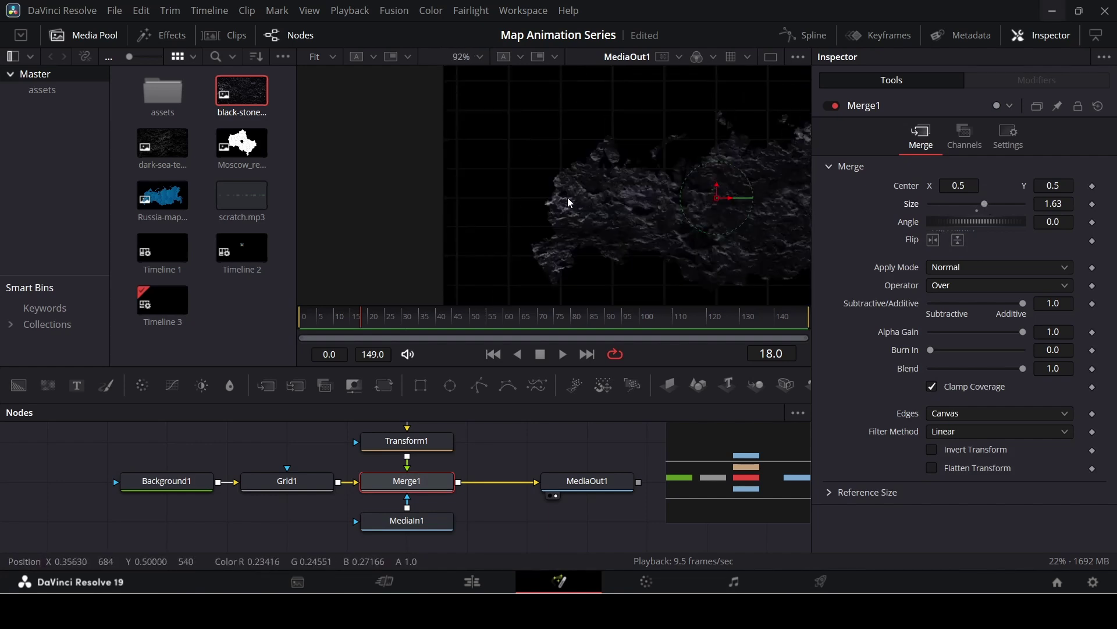
scroll(549, 246, down, 2)
scroll(546, 245, up, 3)
scroll(568, 231, down, 4)
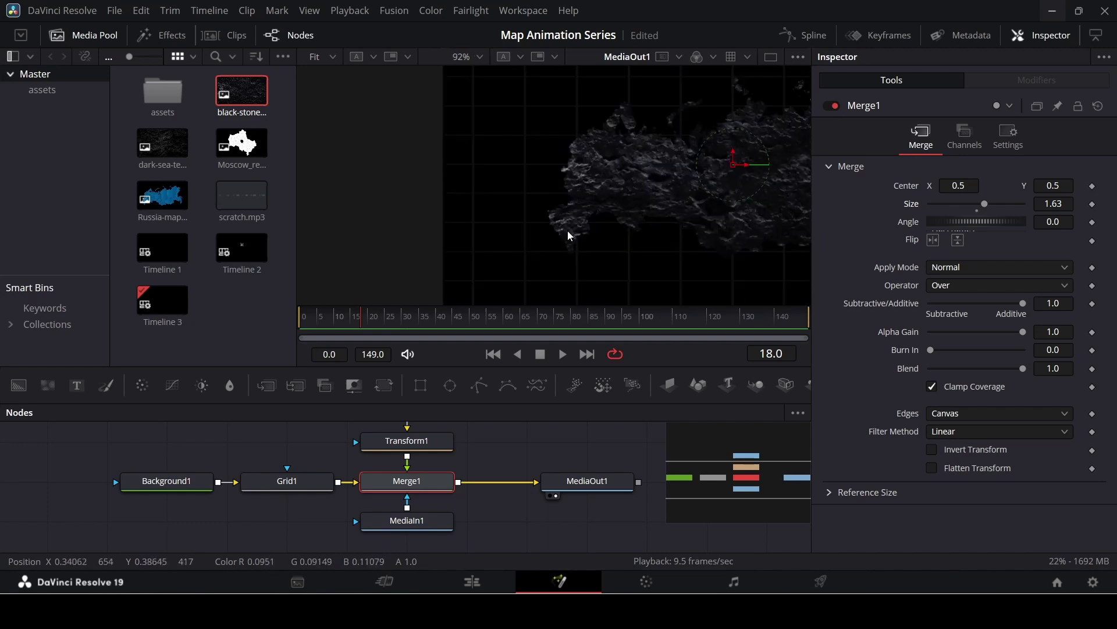
Change the Background1 colour to white and examine the stone map's borders and coastline against it
click(176, 481)
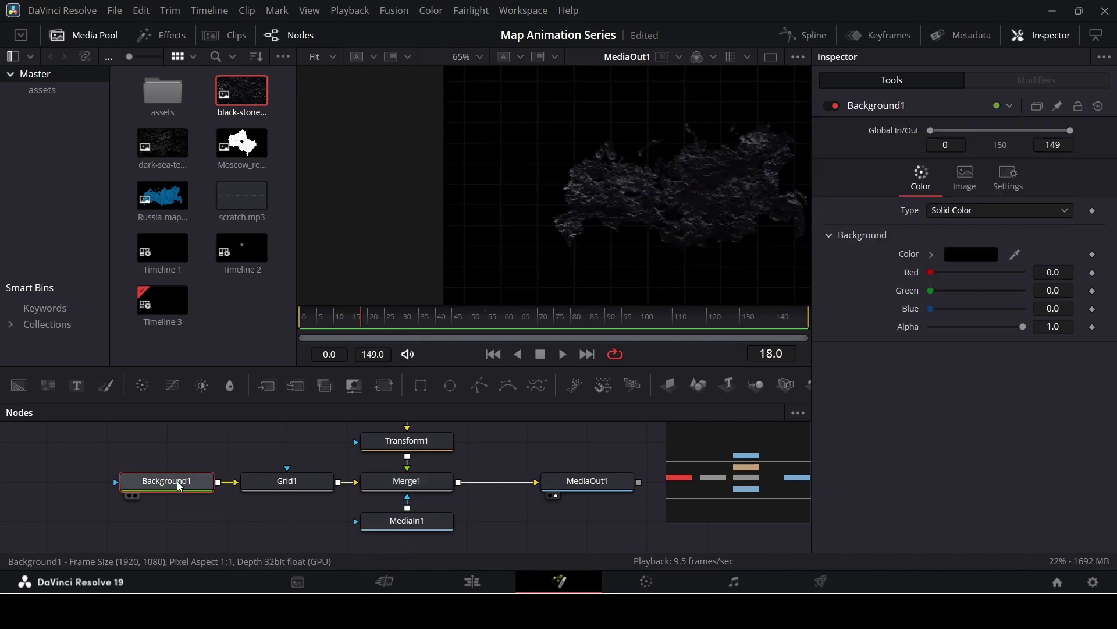
click(931, 254)
click(936, 288)
drag(936, 289, 930, 269)
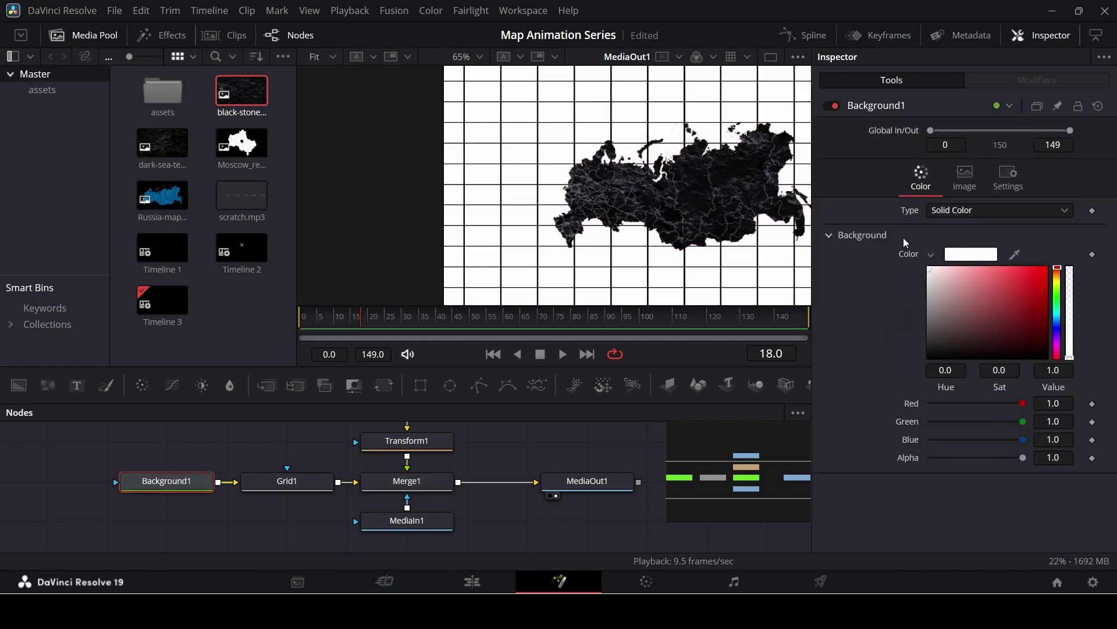
scroll(754, 184, down, 2)
scroll(755, 184, up, 4)
scroll(755, 185, up, 2)
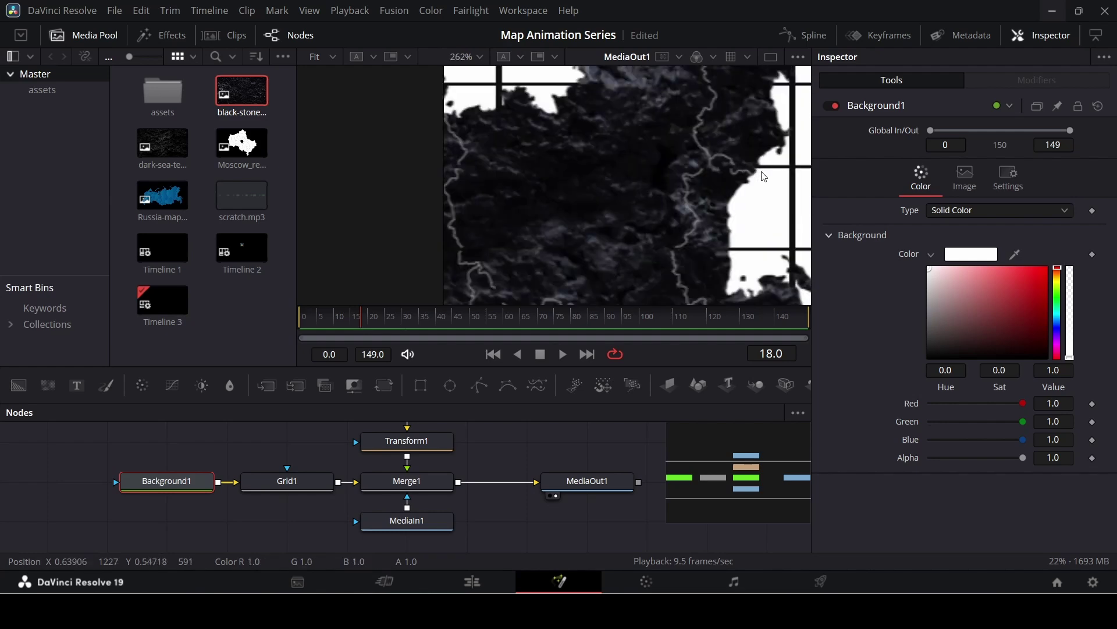
scroll(760, 180, down, 4)
scroll(764, 176, up, 2)
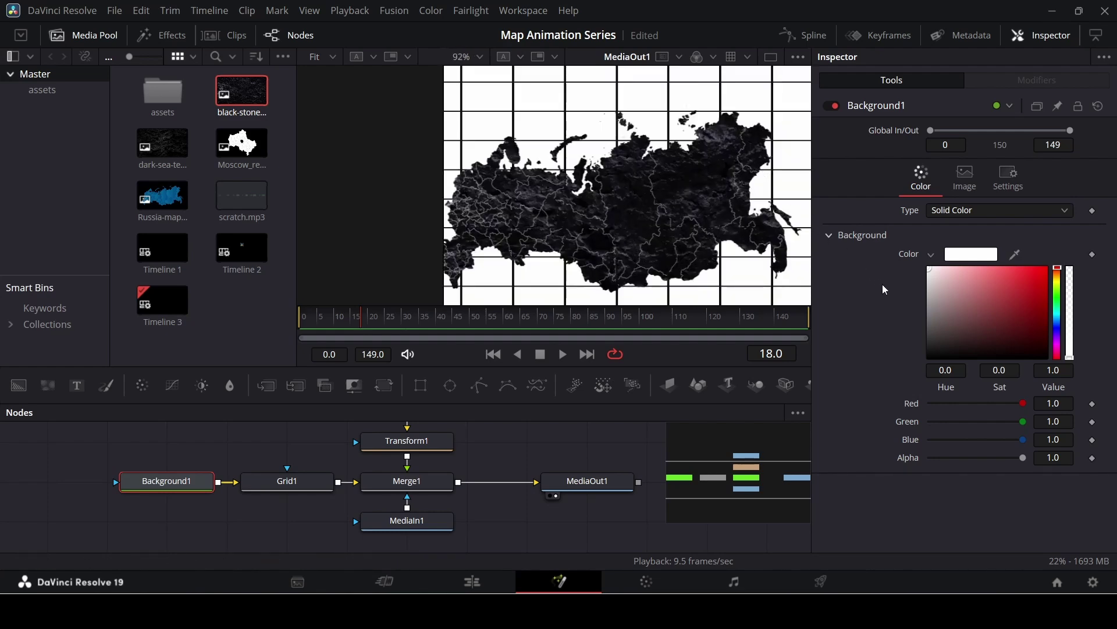
Undo the white background colour change and collapse the colour controls
key(ctrl+z)
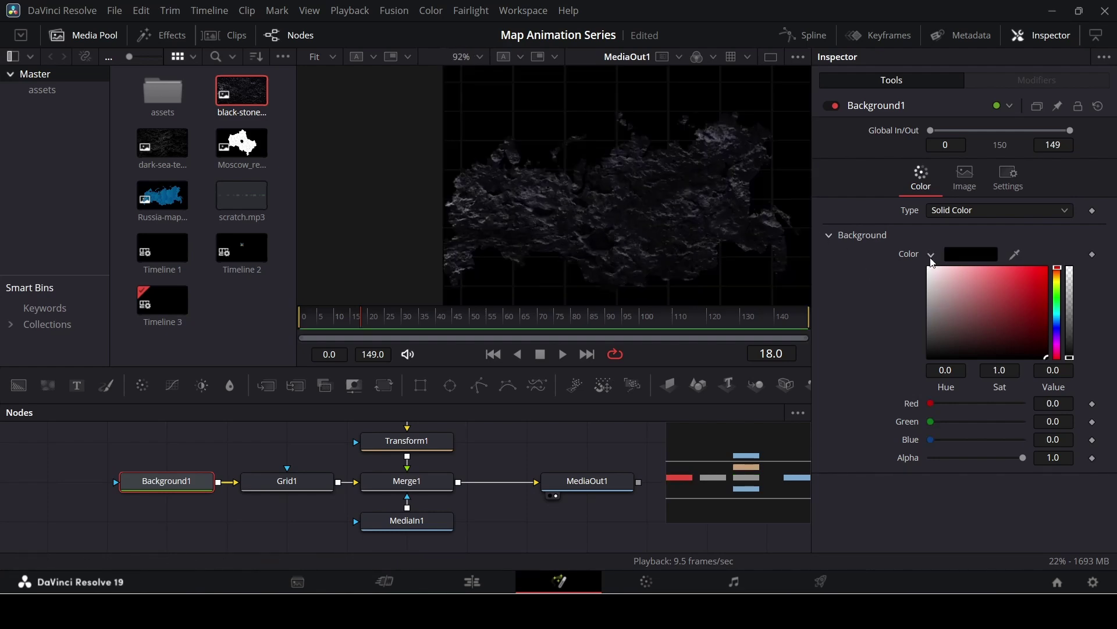
click(931, 256)
scroll(694, 241, down, 2)
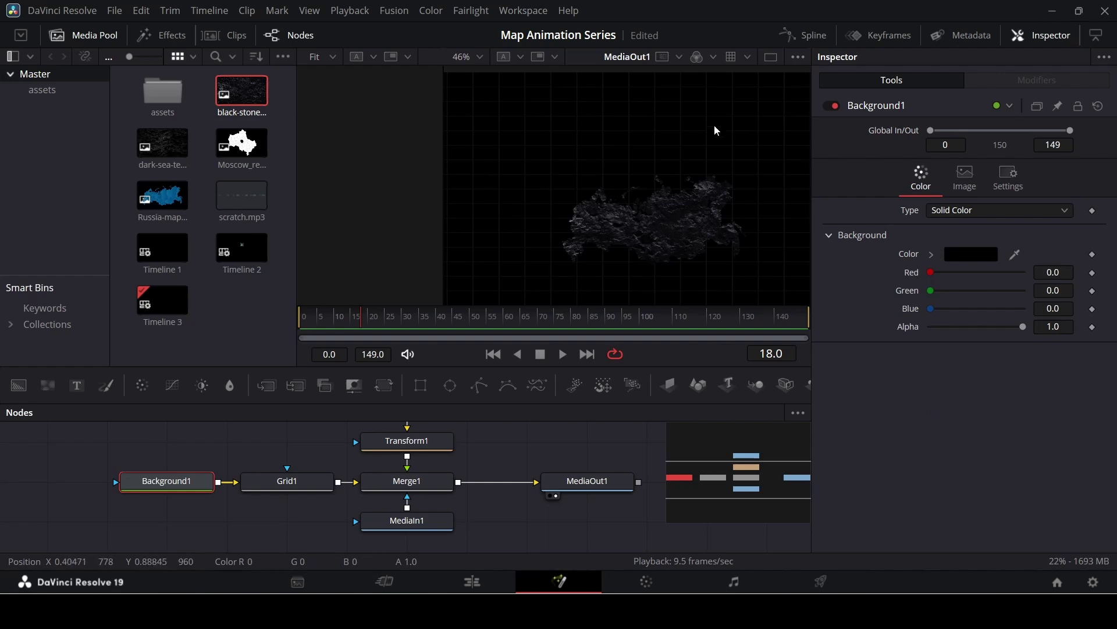
scroll(619, 164, down, 2)
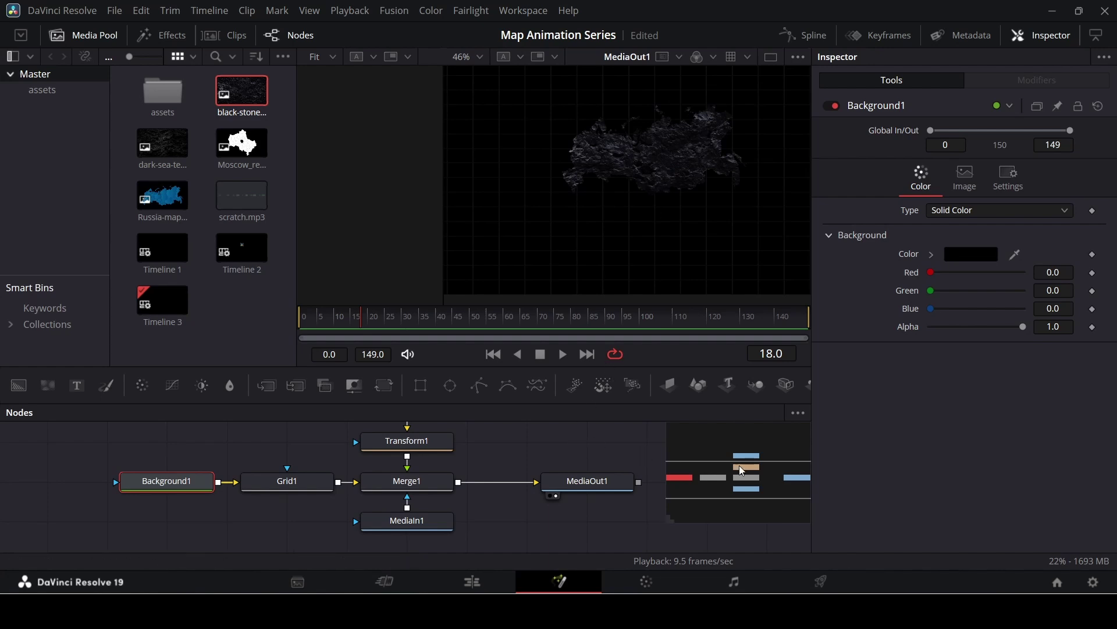
Add Russia-map-outlined.png and a second Background node above the MediaOut1 node, setting the new background's green to 1.0
drag(739, 466, 780, 471)
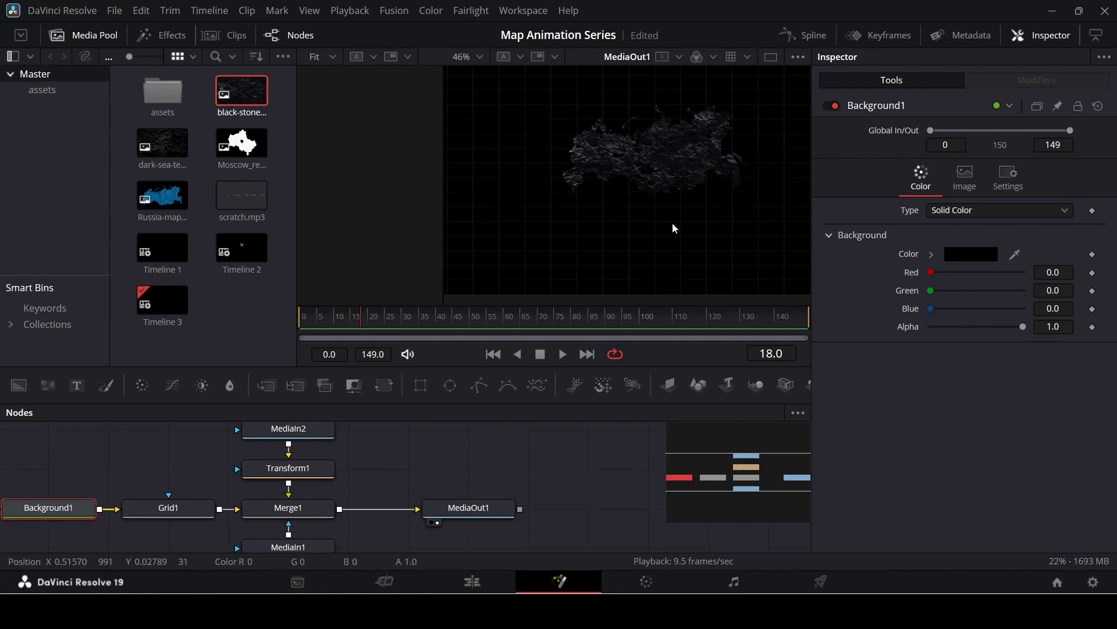
scroll(671, 227, up, 1)
drag(168, 201, 472, 469)
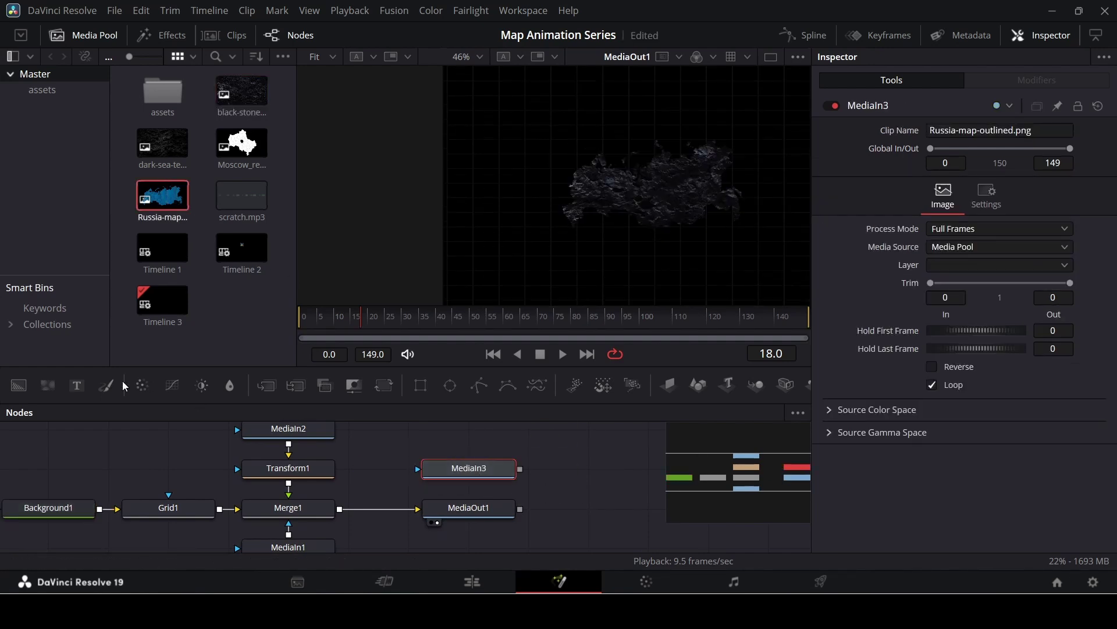
drag(19, 385, 481, 438)
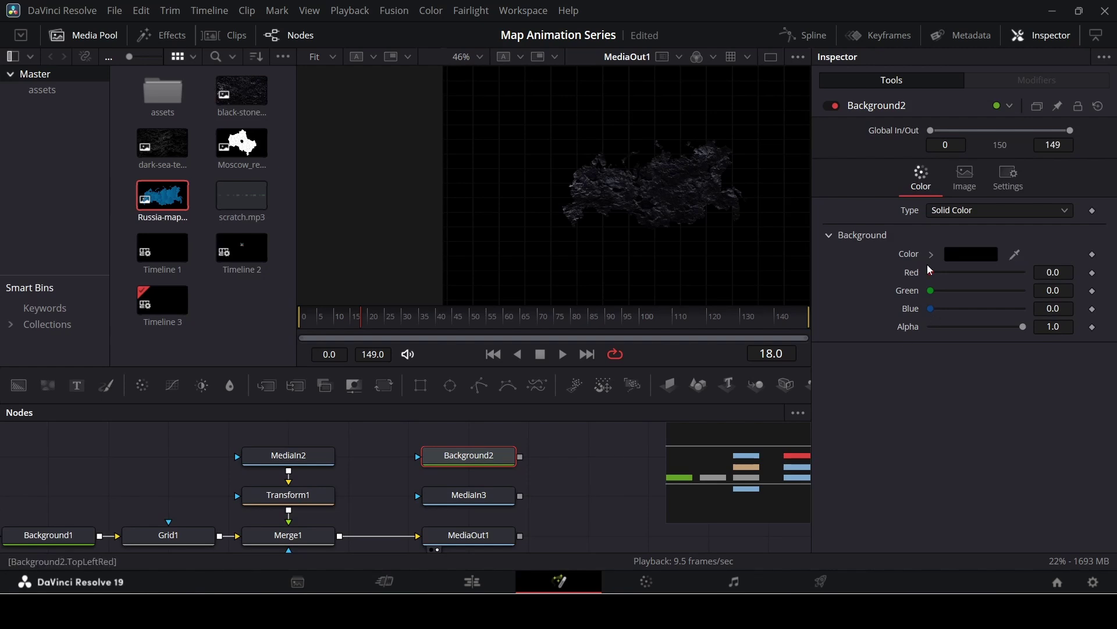
drag(932, 290, 1035, 292)
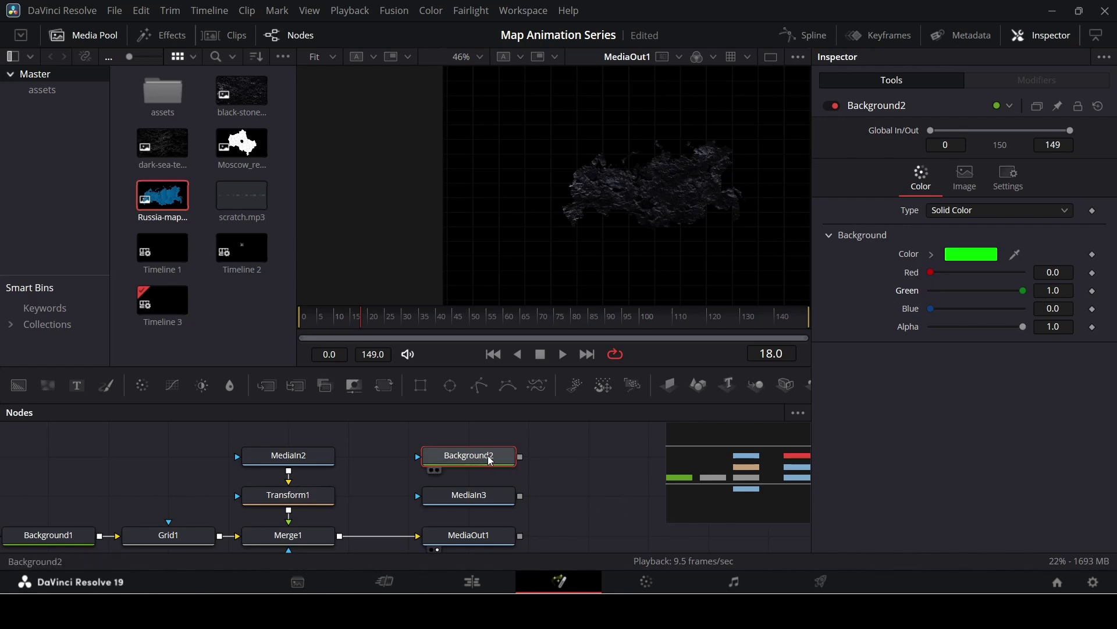
Append a Matte Control node and a Delta Keyer node in sequence after the green Background2 node
click(357, 388)
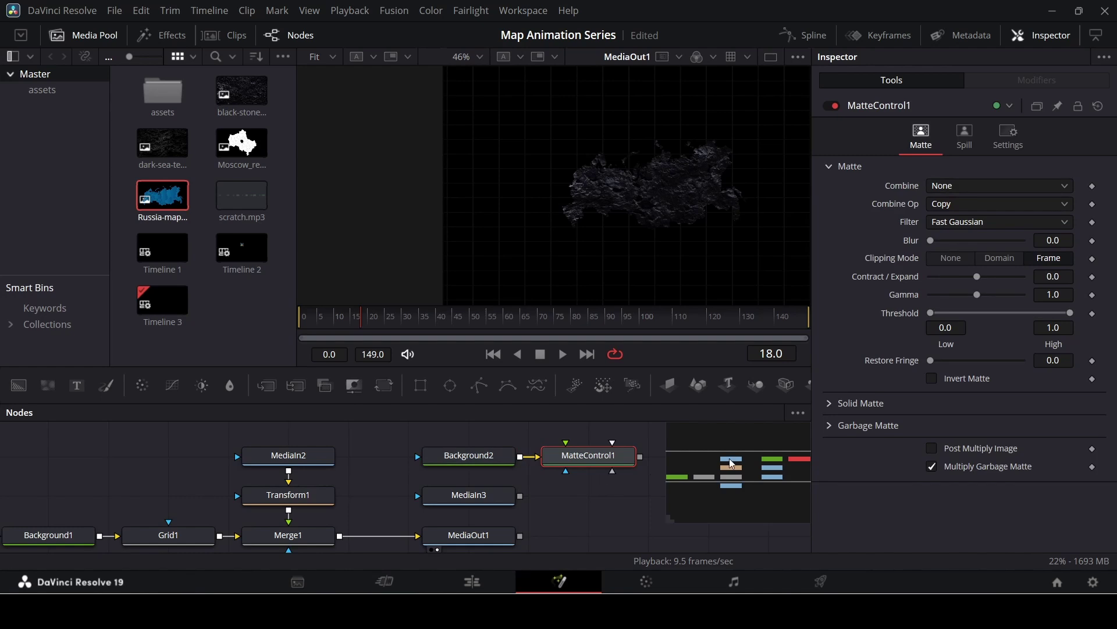
drag(589, 480, 416, 489)
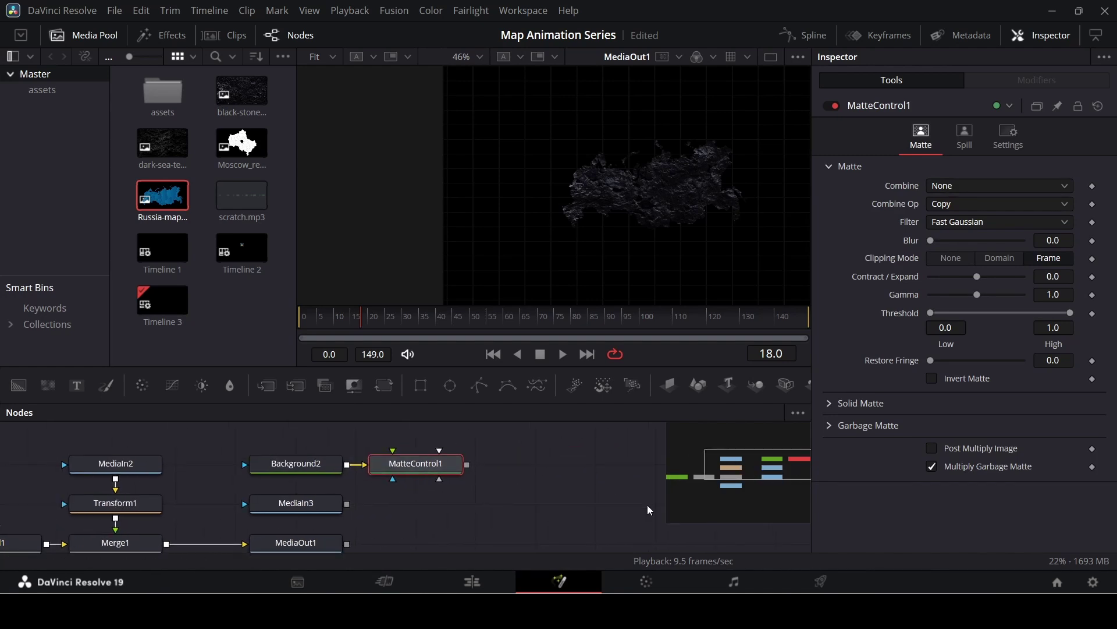
key(shift+space)
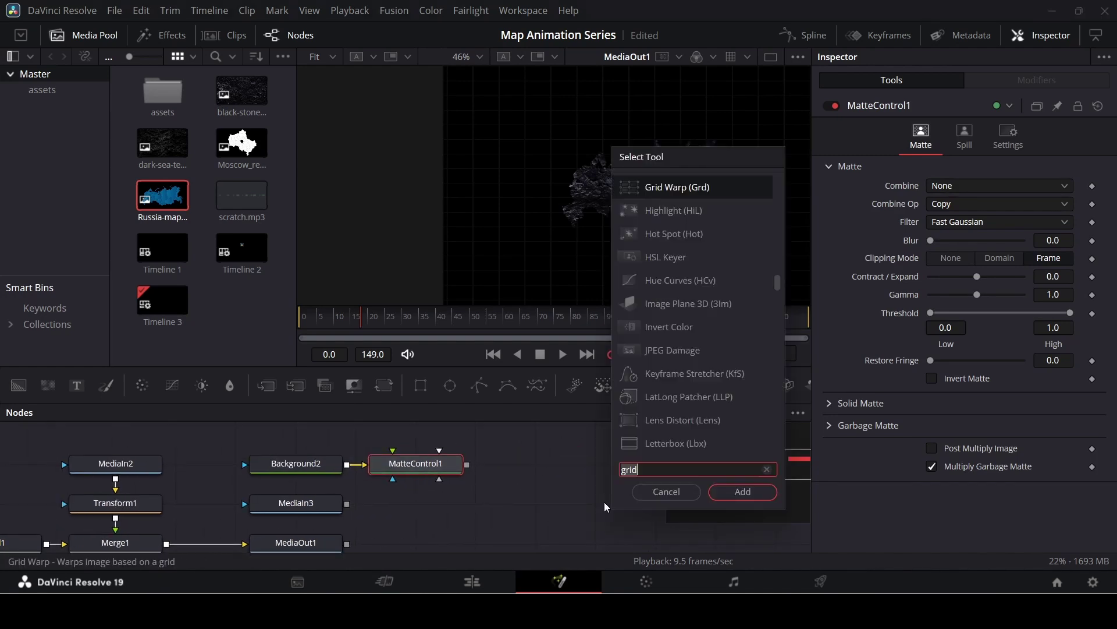
text(delta)
key(Return)
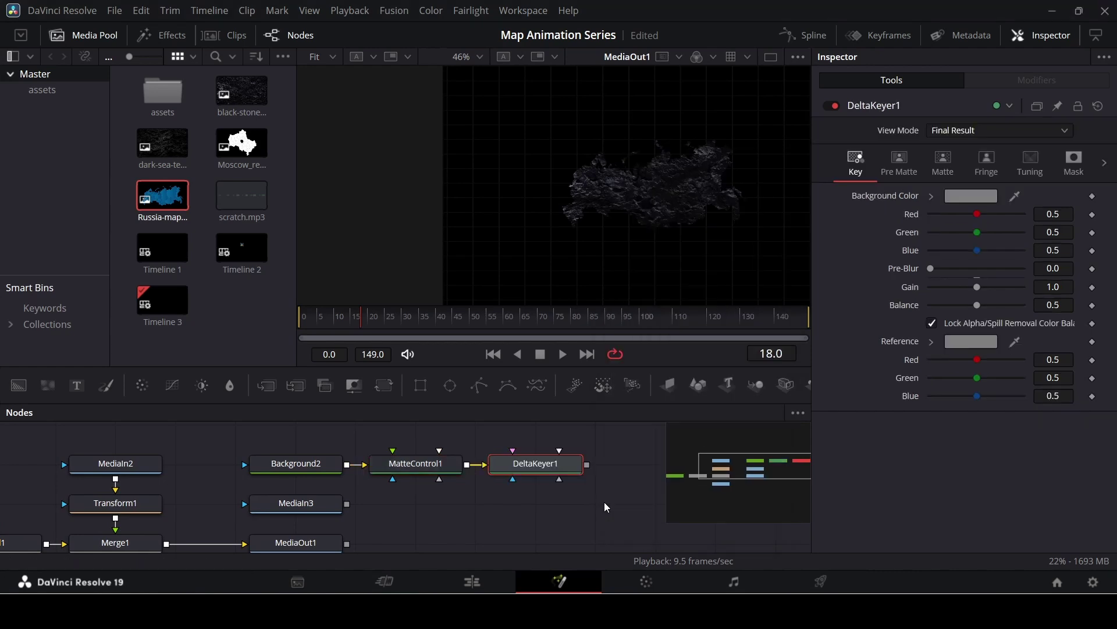
Connect the new Russia map node to the garbage matte inputs of the Matte Control and Delta Keyer nodes, previewing both in the first viewer
click(313, 502)
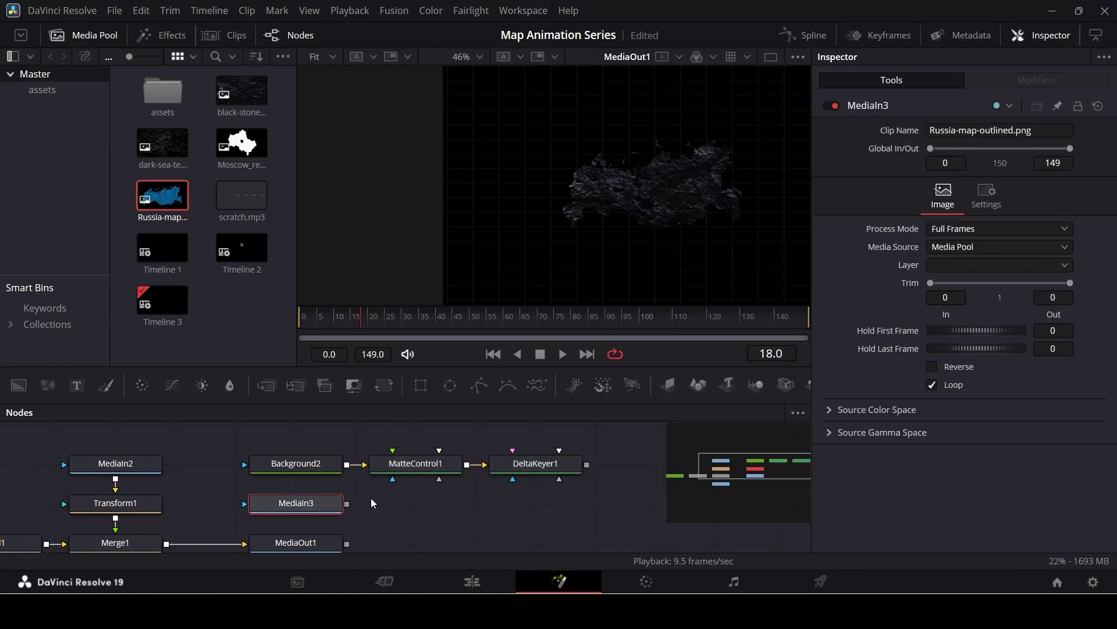
drag(347, 503, 369, 219)
scroll(382, 224, up, 4)
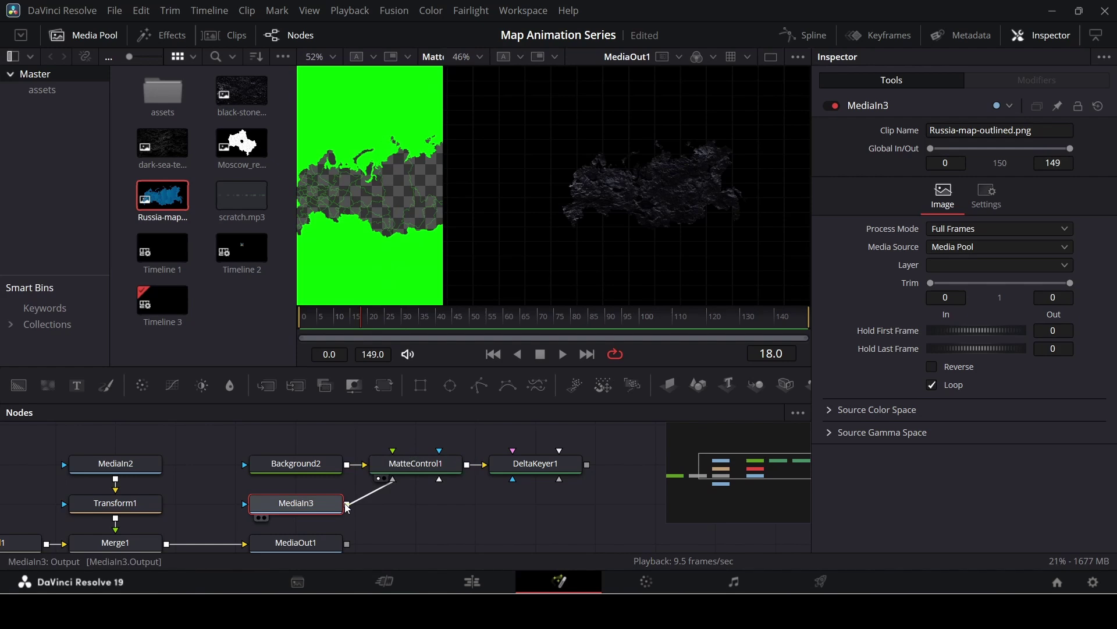
drag(347, 505, 563, 485)
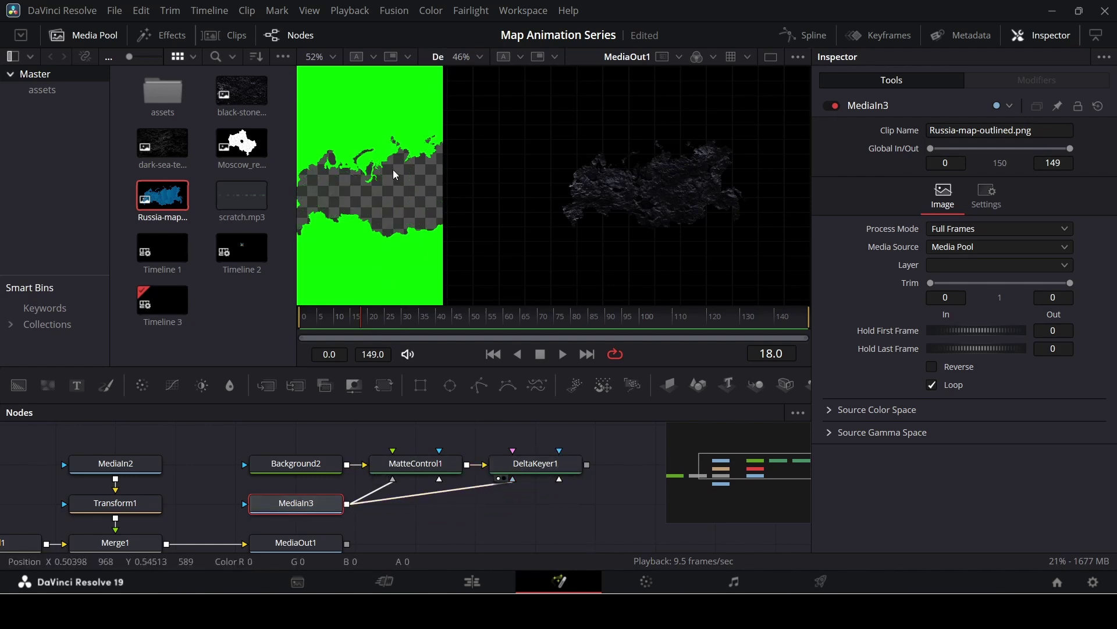
click(549, 480)
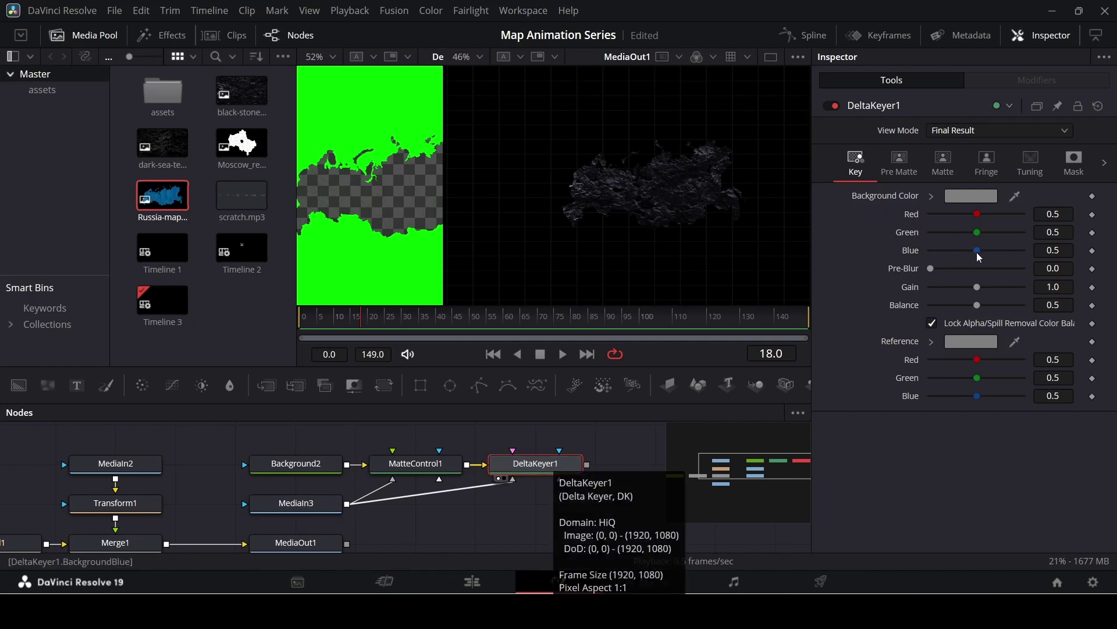
Sample the green in the first viewer as the Delta Keyer's background color and set its matte Erode/Dilate to 0.0089
drag(1017, 201, 417, 99)
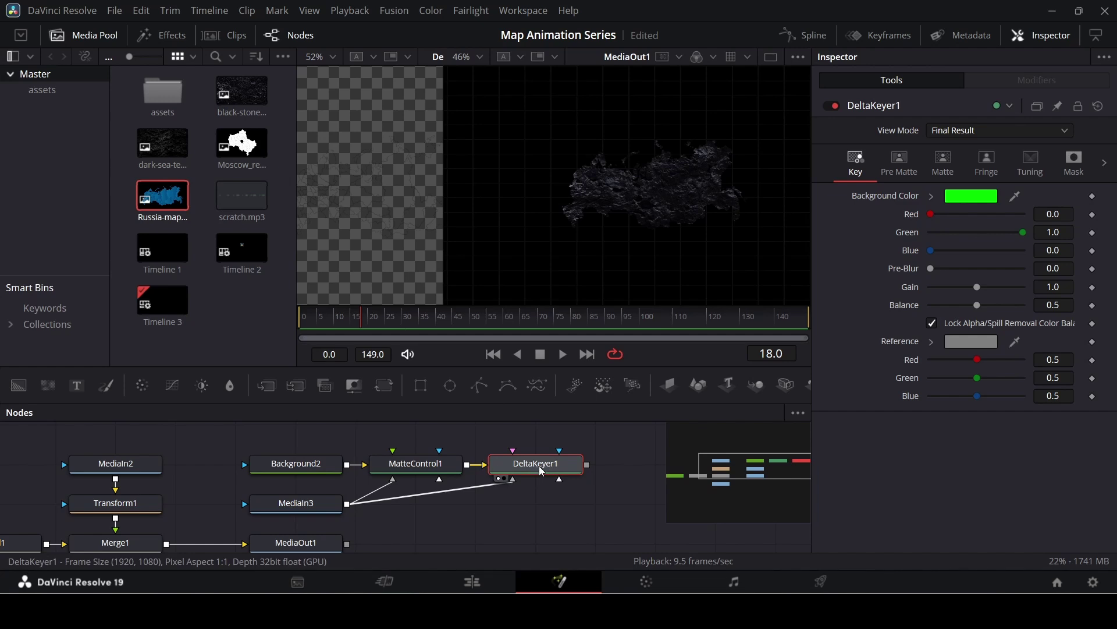
click(942, 162)
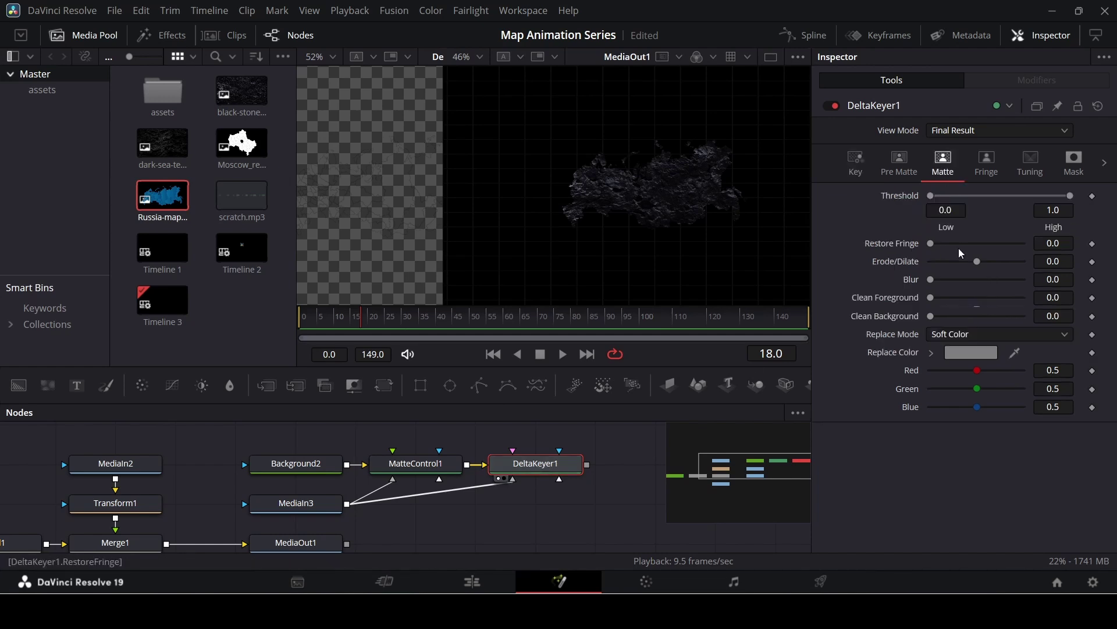
drag(981, 269, 1002, 267)
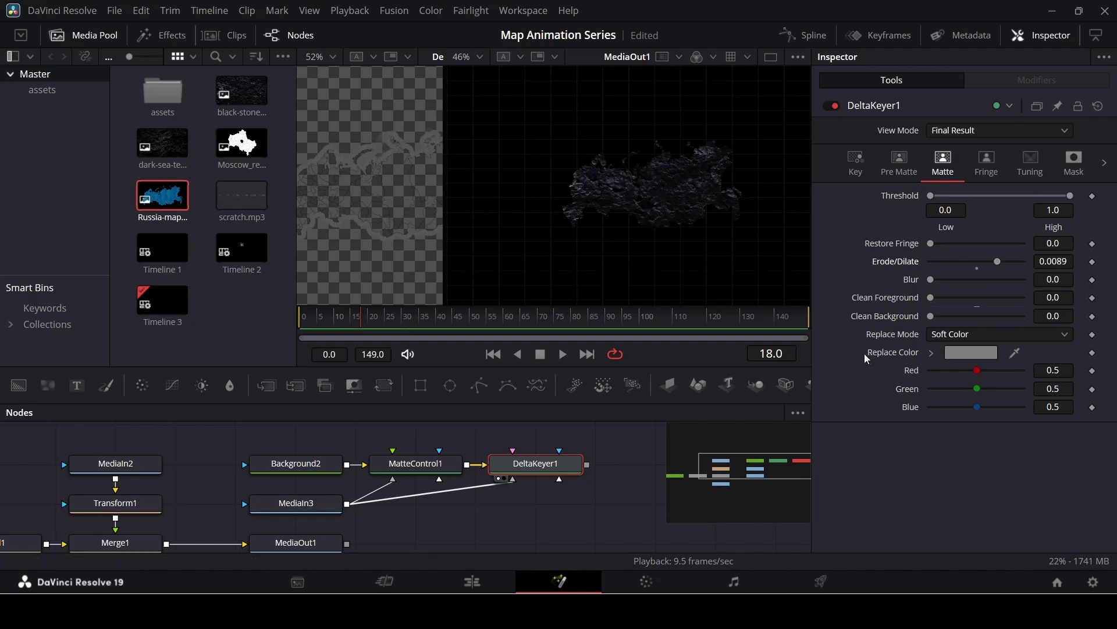
Set the Delta Keyer's replace mode to Hard Color with a white replace color
click(952, 335)
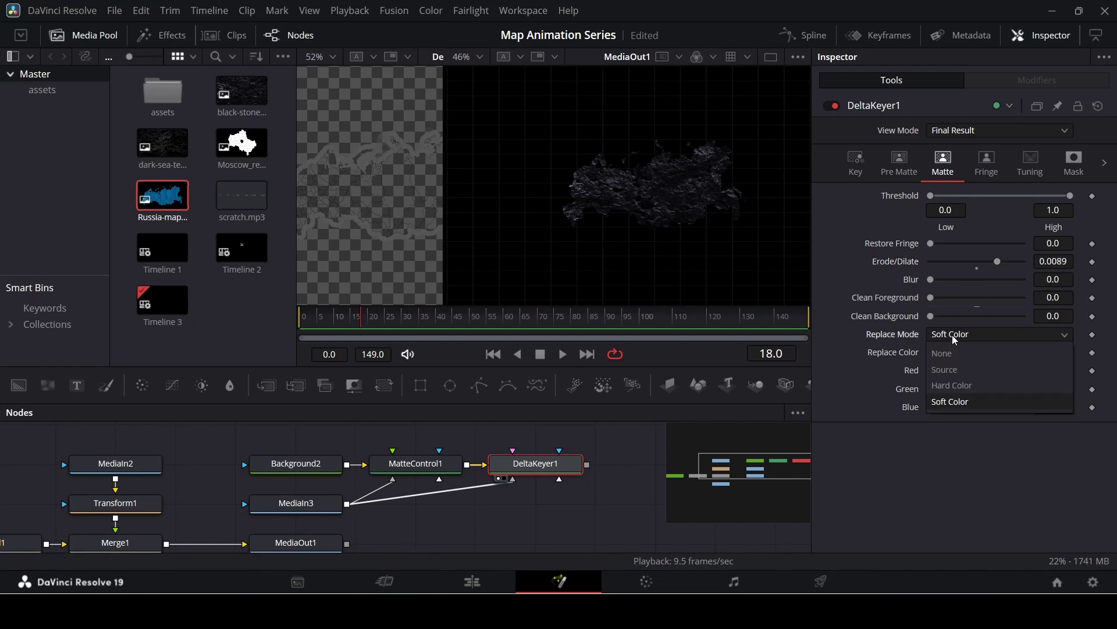
click(968, 386)
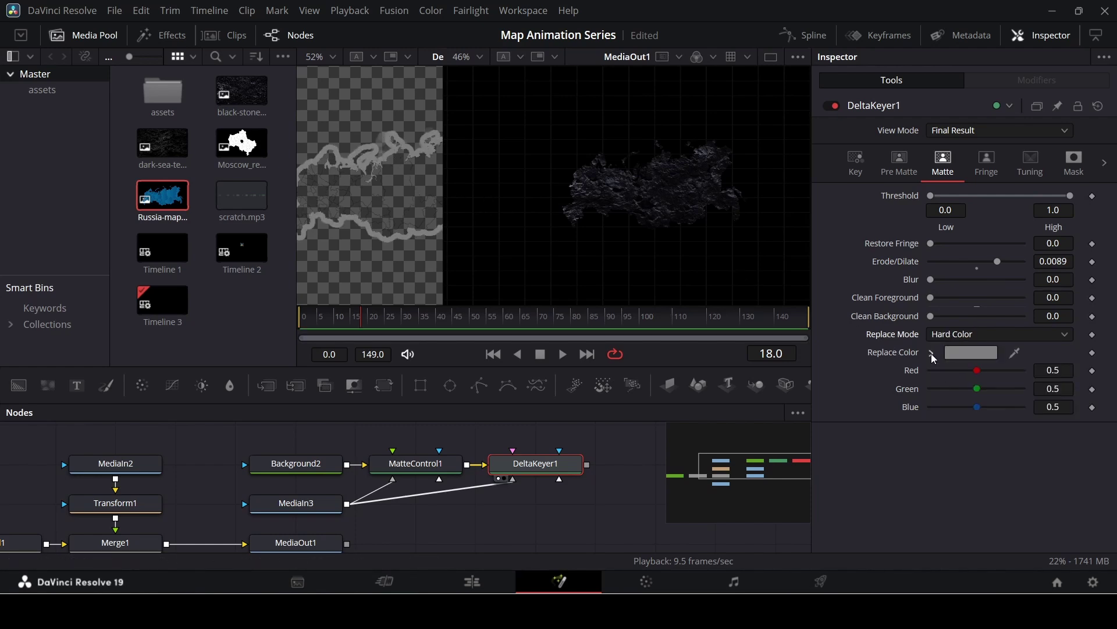
click(932, 354)
drag(940, 392, 928, 386)
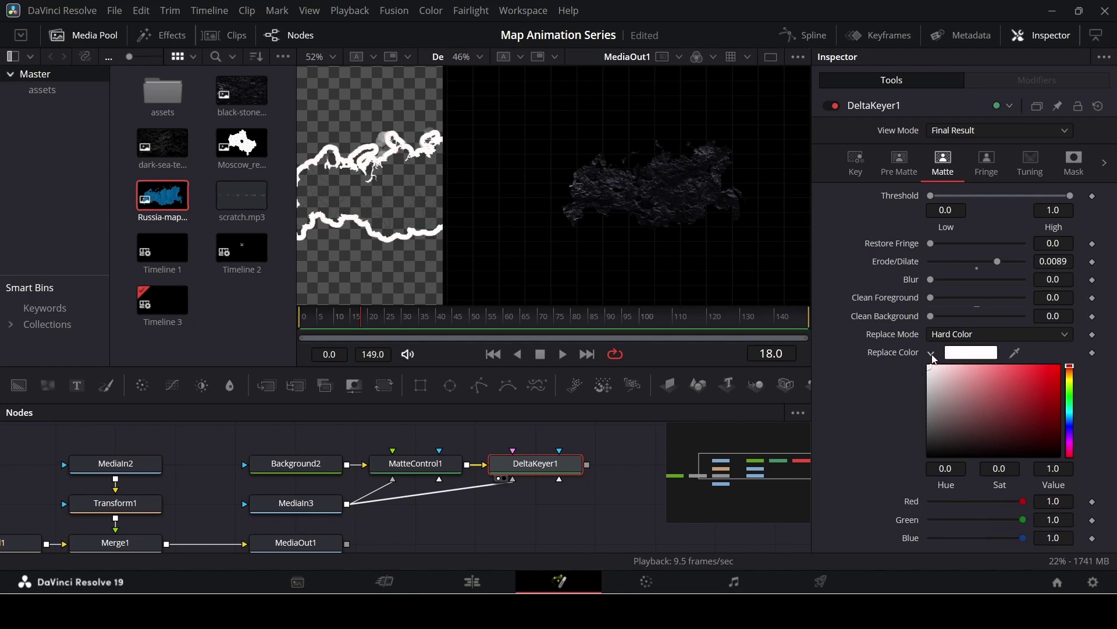
click(932, 355)
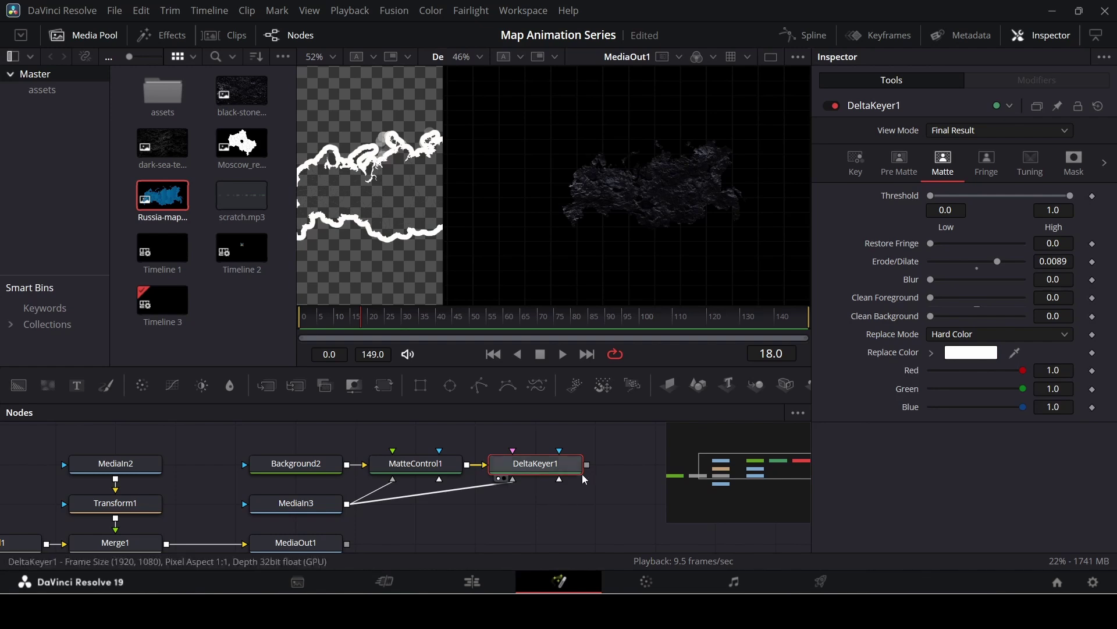
Merge the Delta Keyer output over Merge1 and move MediaOut1 past the new merge to straighten the node chain
drag(586, 464, 167, 546)
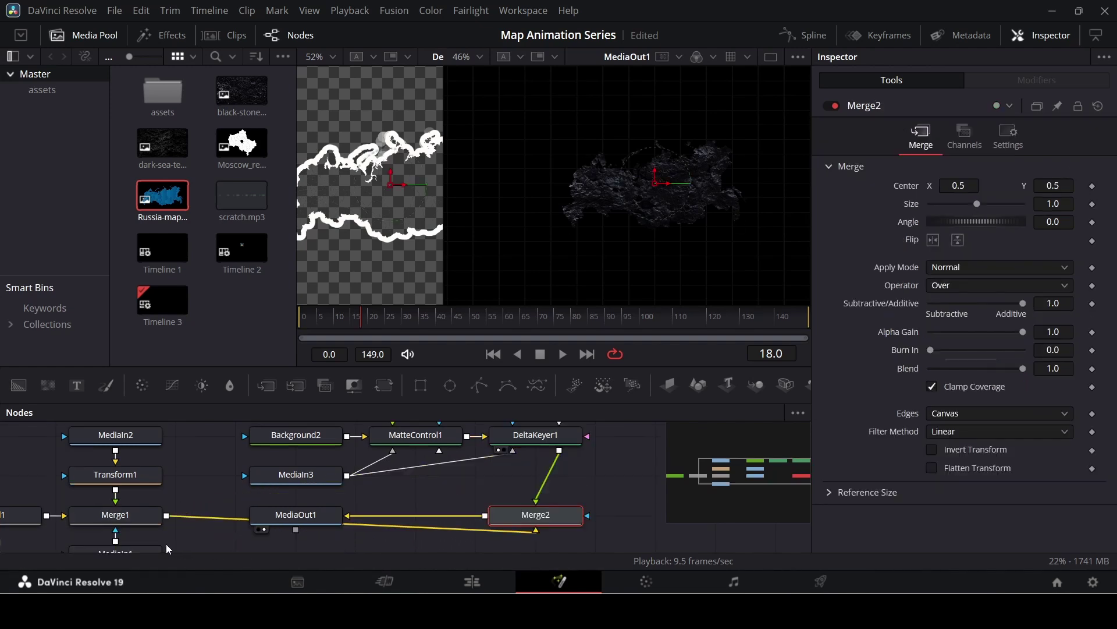
drag(288, 530, 646, 530)
mouse_move(526, 517)
mouse_down()
mouse_move(466, 517)
mouse_move(526, 519)
mouse_up()
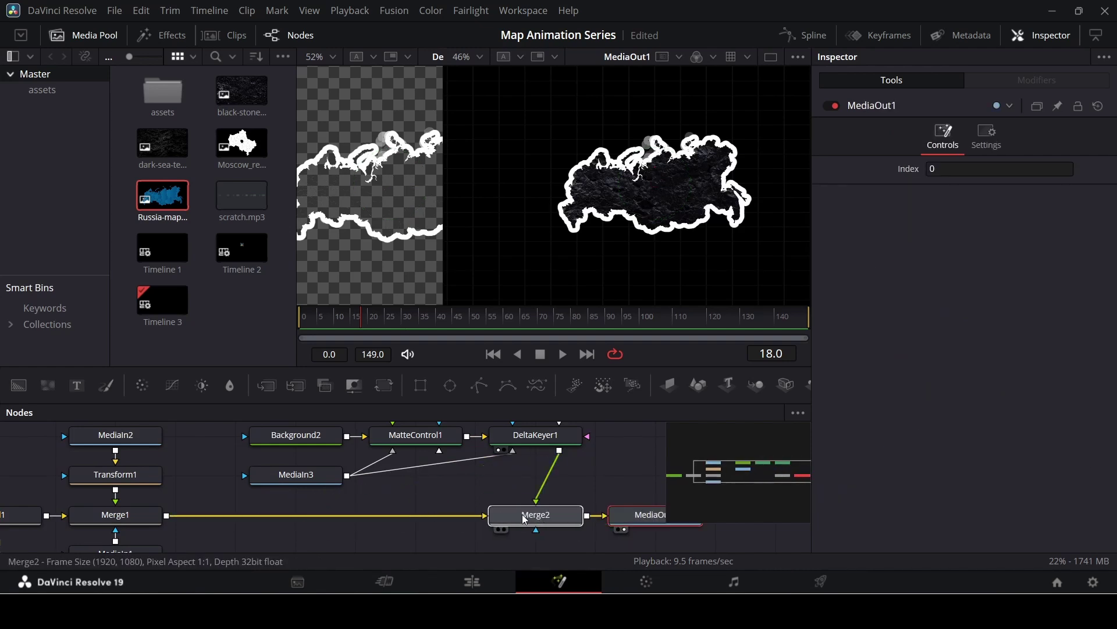
click(544, 520)
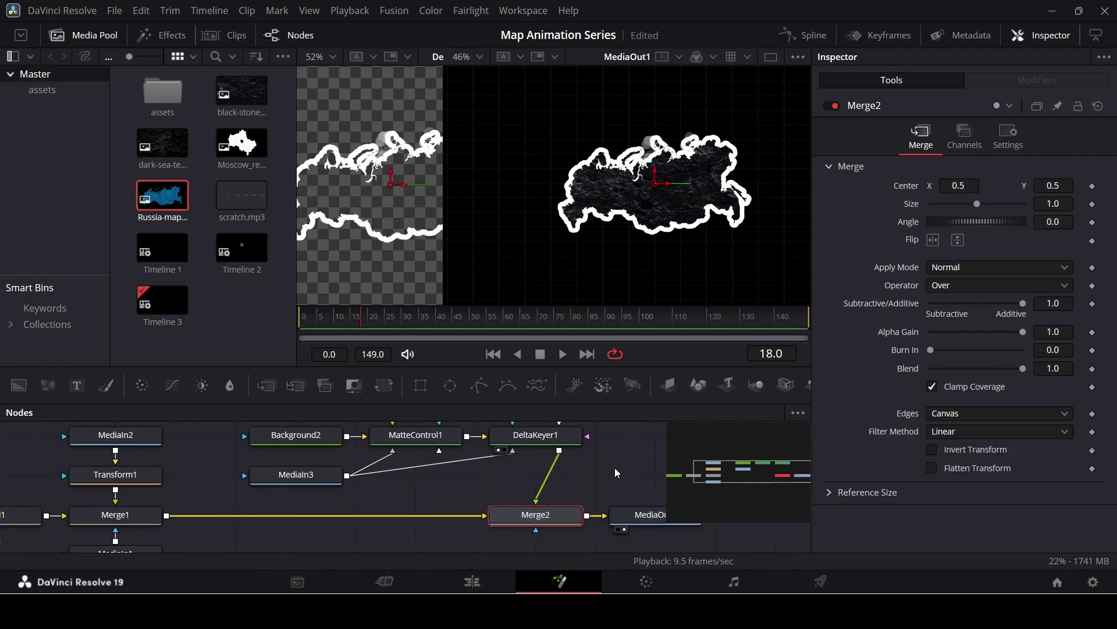
Set the Delta Keyer's matte Erode/Dilate to 0.0005 and inspect the thin border outline up close
scroll(536, 471, up, 1)
click(536, 456)
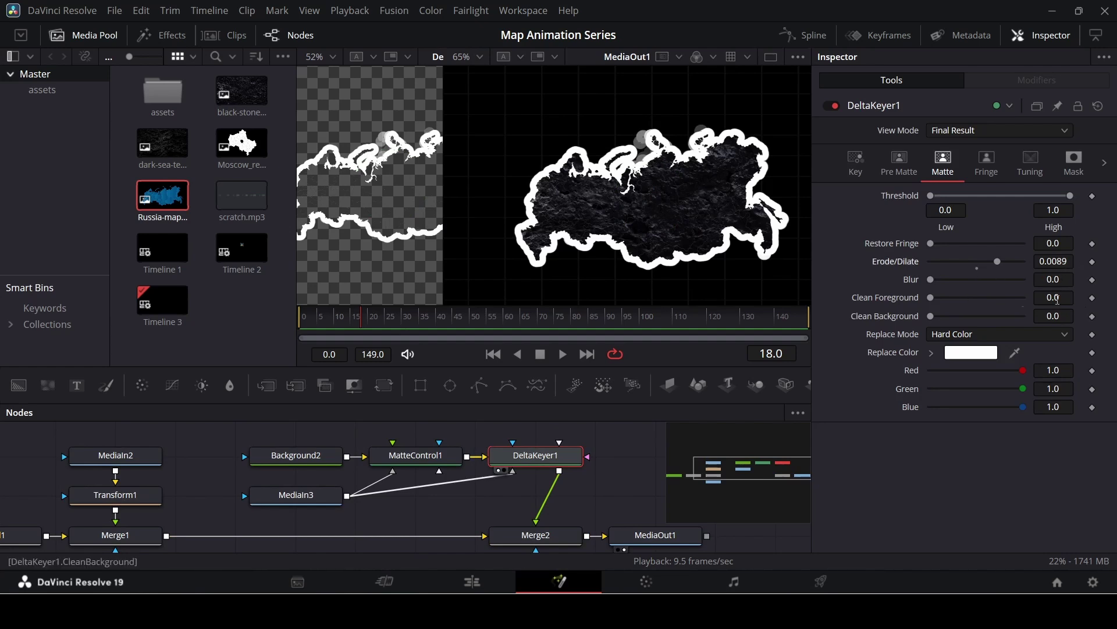
click(1055, 261)
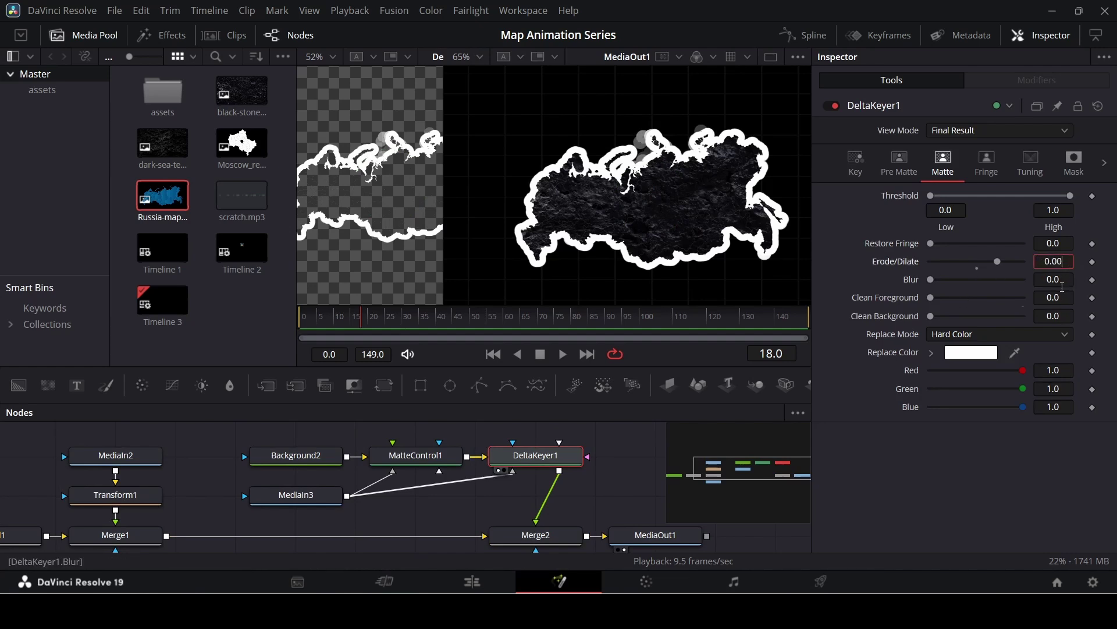
key(Tab)
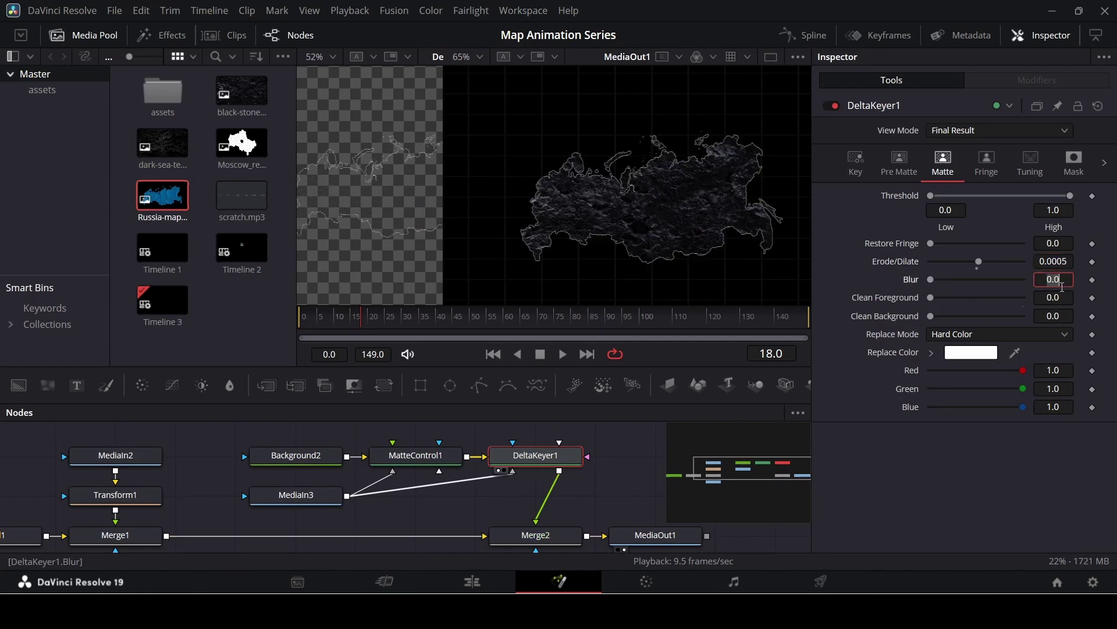
scroll(645, 223, up, 3)
scroll(641, 173, down, 3)
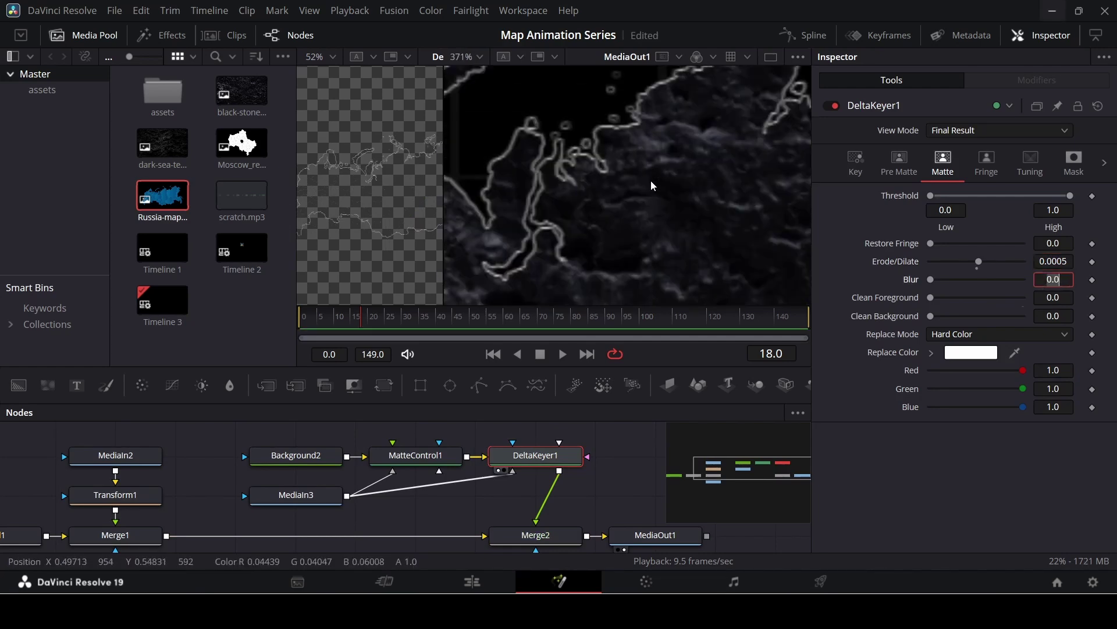
scroll(647, 177, down, 3)
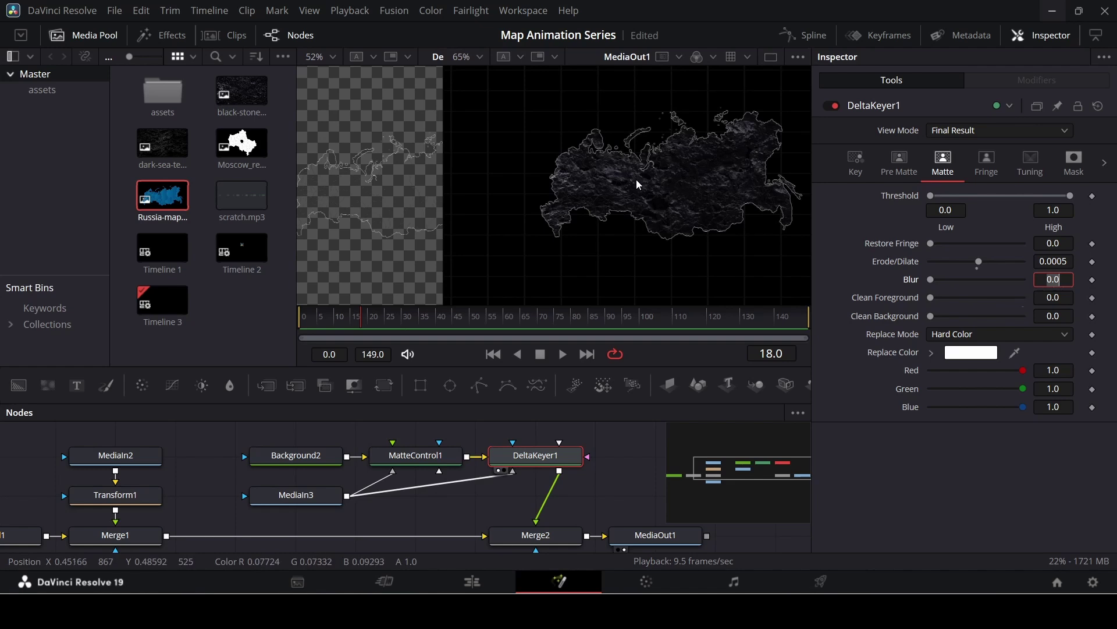
Add a Glow node between the Delta Keyer and Merge2 and inspect the glowing outline
click(553, 462)
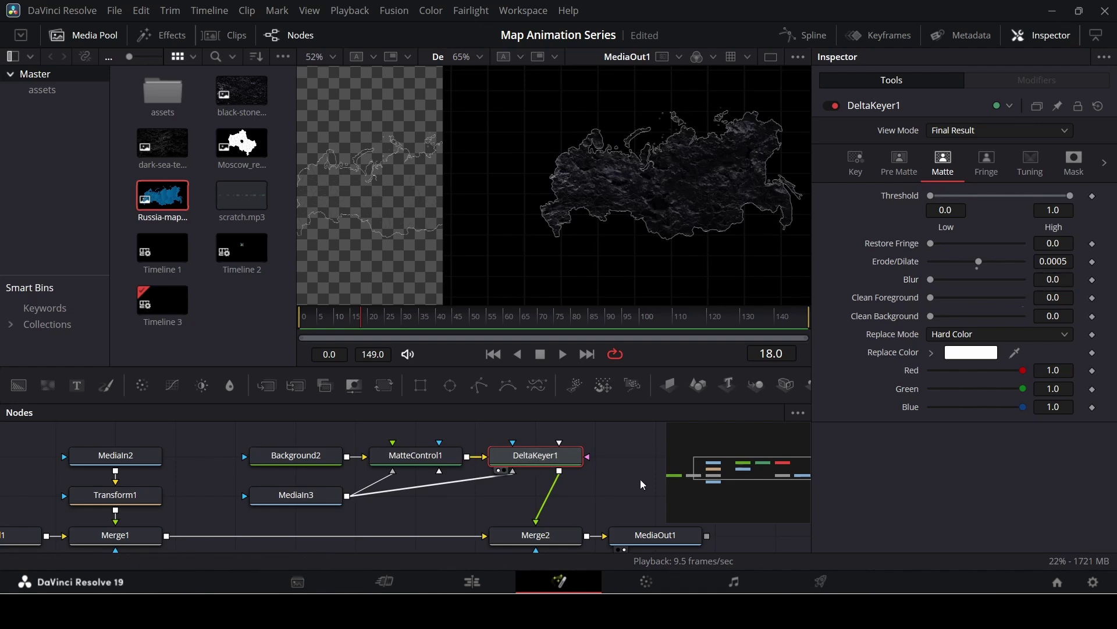
key(shift+space)
text(glow)
key(Return)
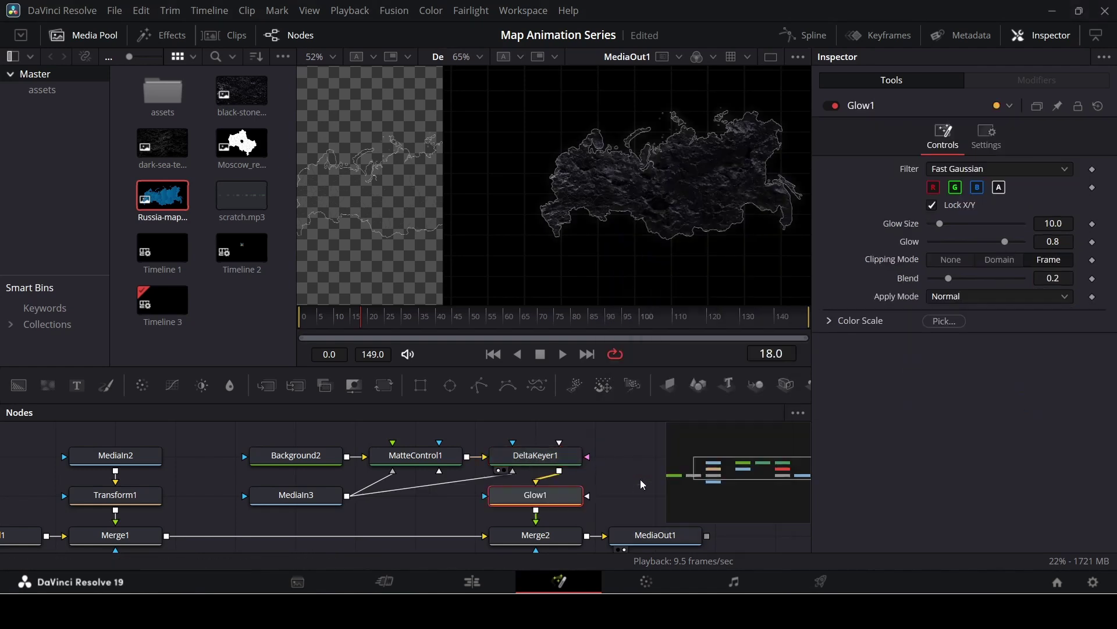
scroll(661, 159, up, 5)
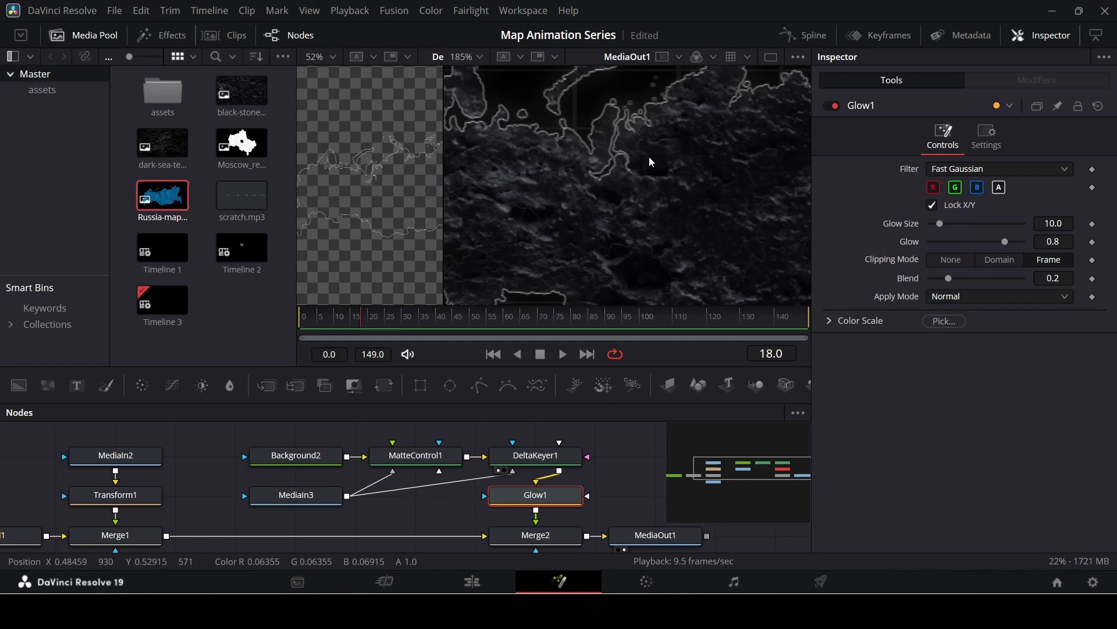
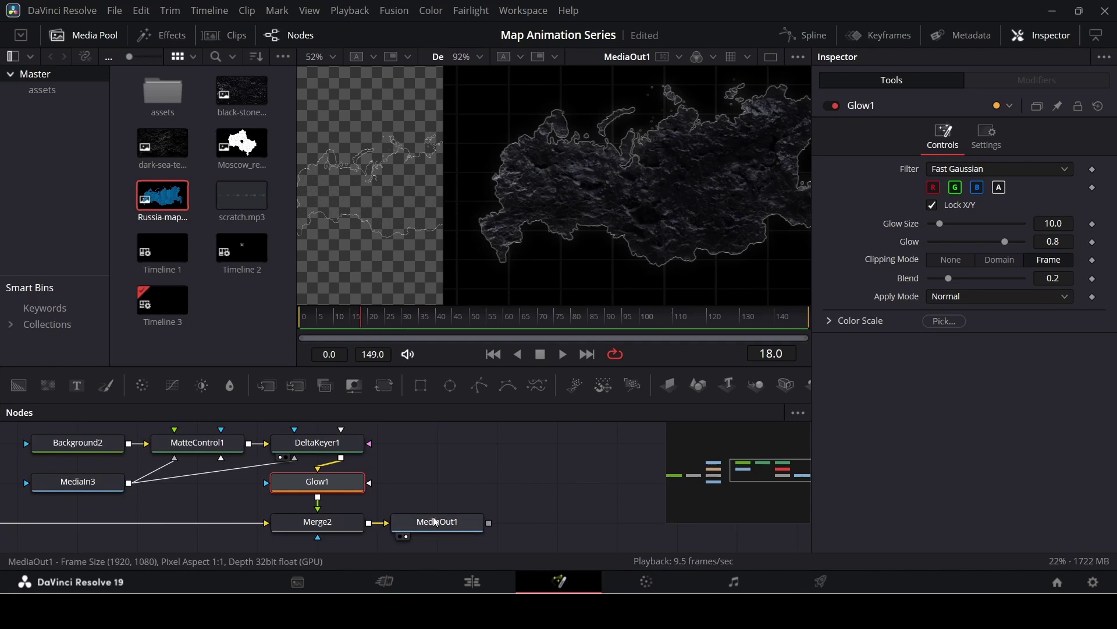
Make room before MediaOut1, add Moscow_region.png as a node, and merge another copy of the blue Russia map after Merge2
drag(437, 522, 617, 522)
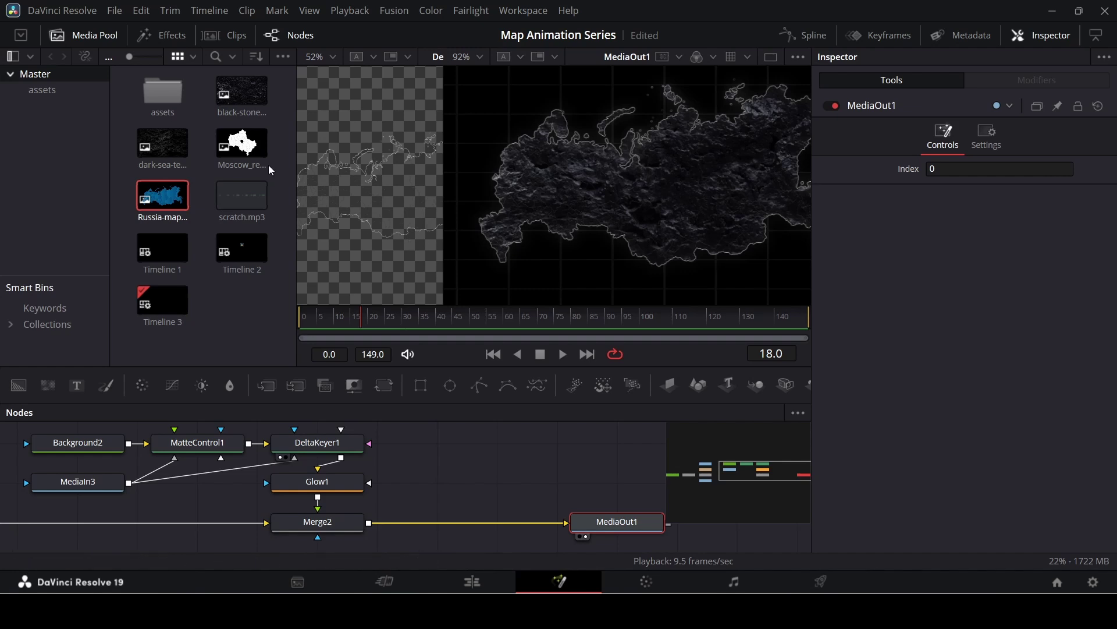
drag(241, 142, 442, 482)
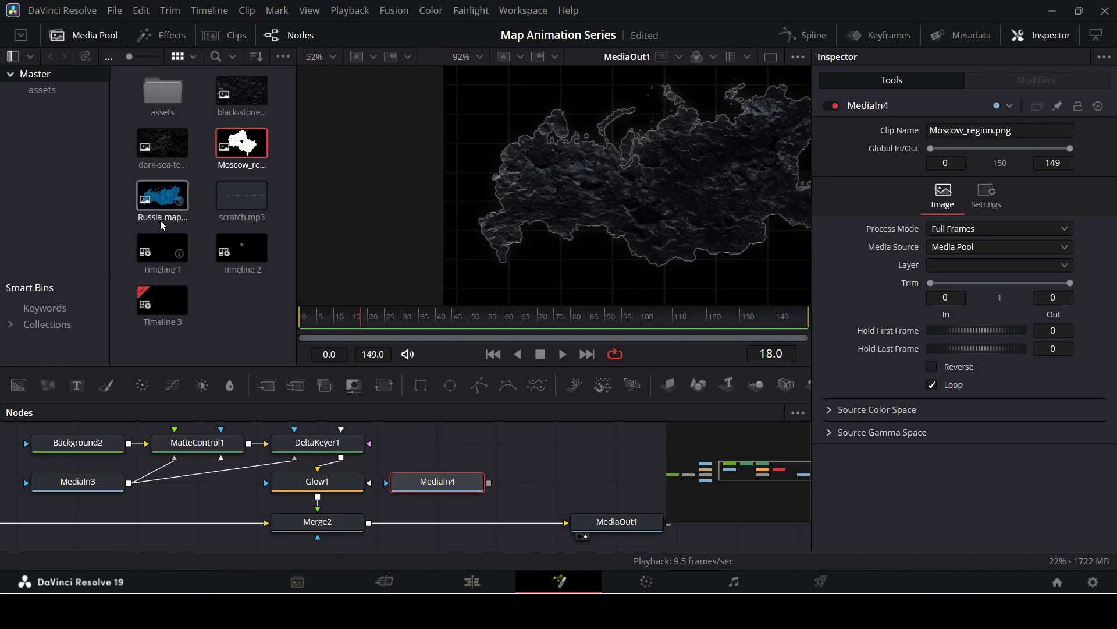
drag(163, 200, 592, 485)
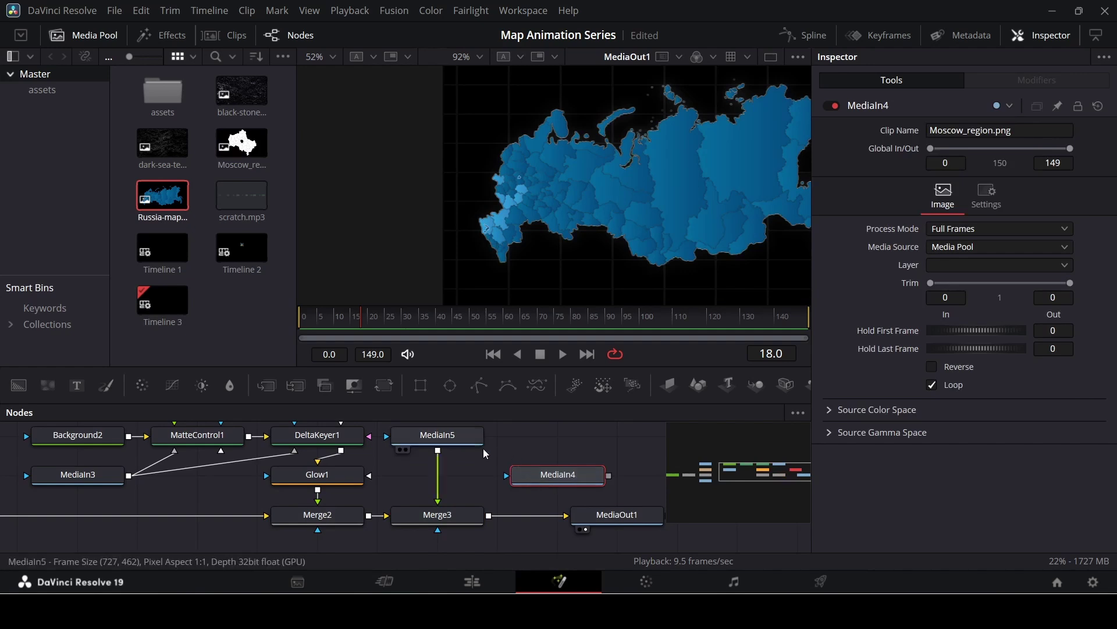
Merge the Moscow region node over Merge3 and place it directly above the new merge
scroll(515, 174, up, 10)
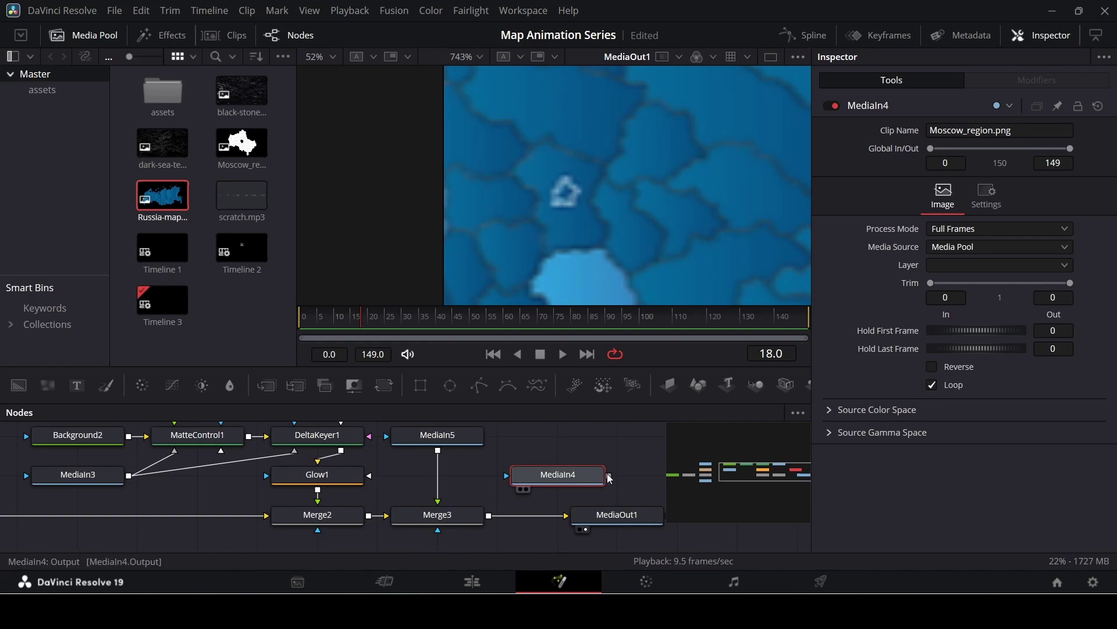
drag(608, 476, 489, 515)
drag(559, 476, 558, 436)
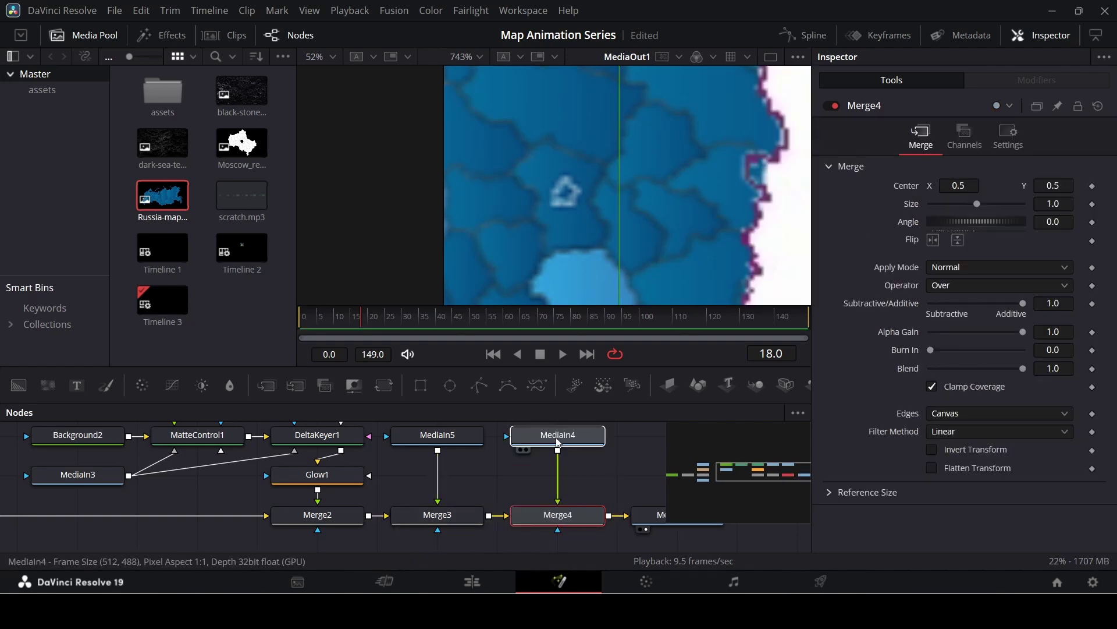
Scale the Moscow region in Merge4 to a size of 0.089 with its center X at 0.369
click(558, 515)
scroll(641, 202, down, 6)
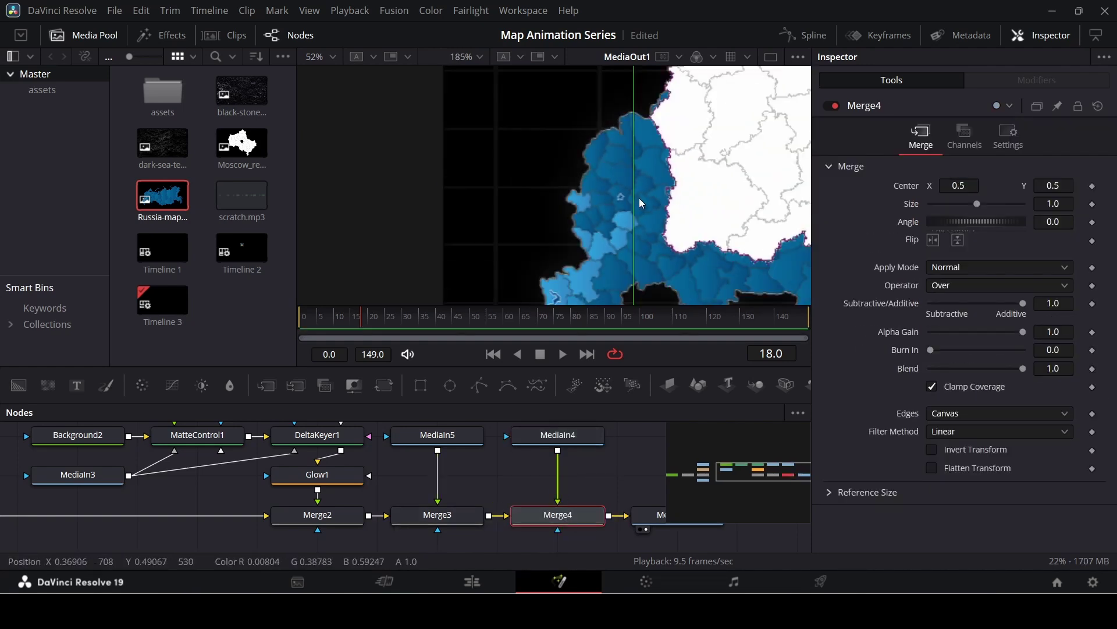
drag(978, 204, 948, 186)
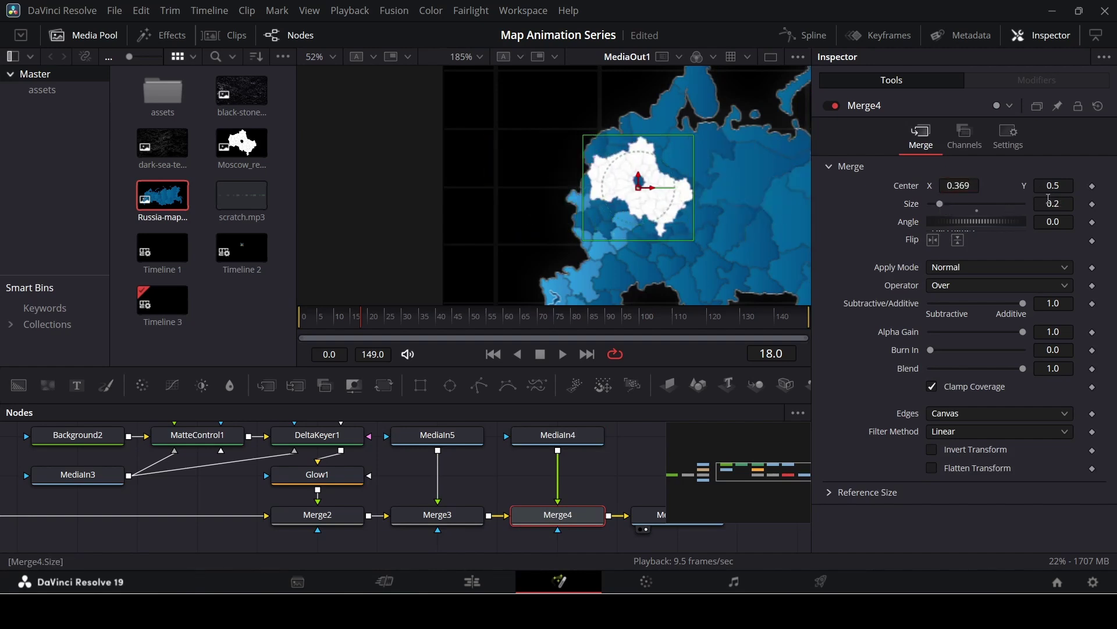
drag(1049, 200, 1027, 200)
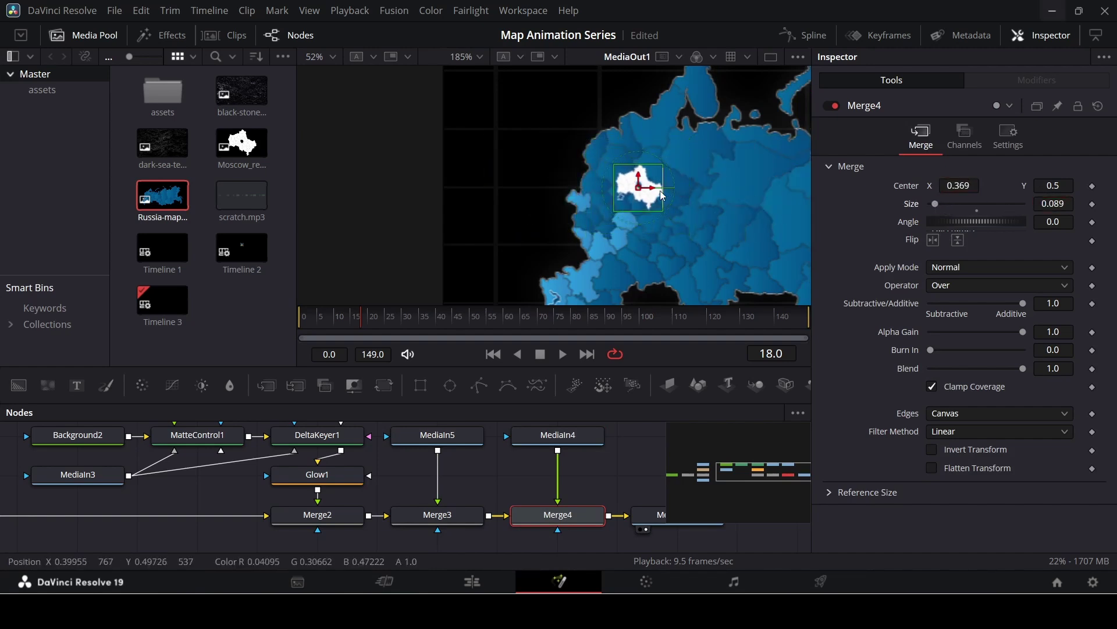
Rotate the Moscow region to -36.5 degrees and move it over Moscow on the blue map, centered at about 0.360, 0.493
scroll(662, 196, up, 5)
scroll(647, 210, down, 2)
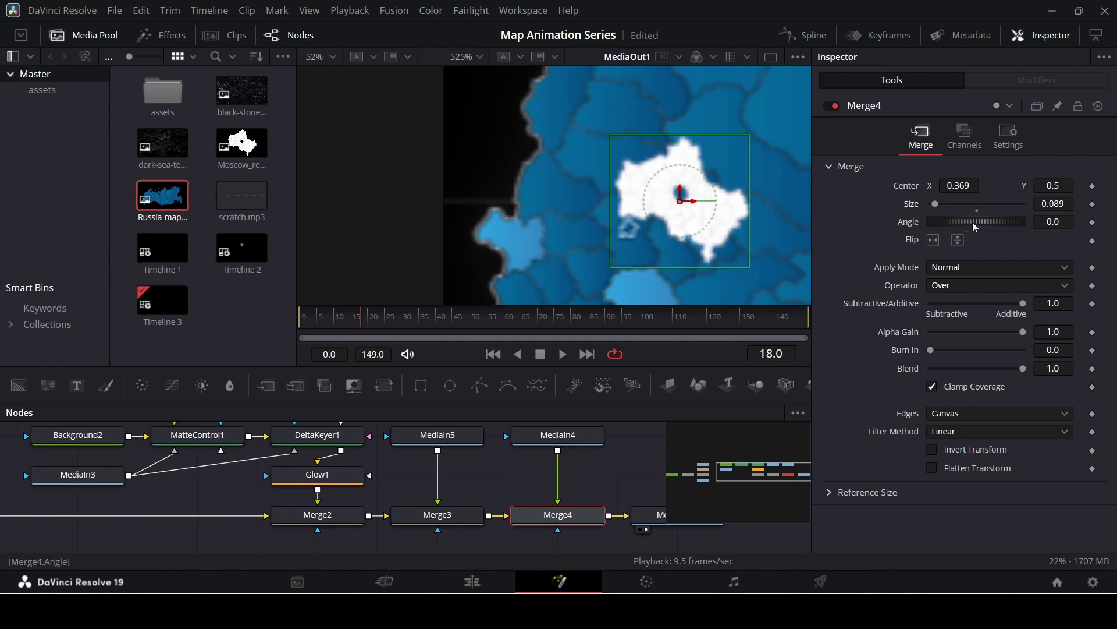
drag(975, 227, 962, 227)
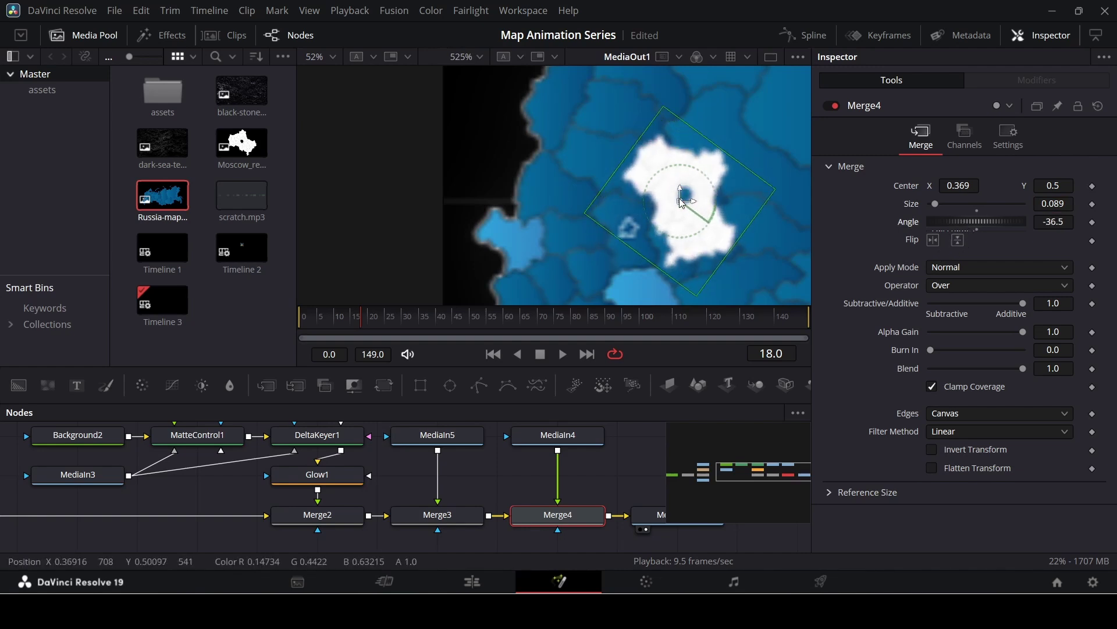
drag(682, 201, 630, 224)
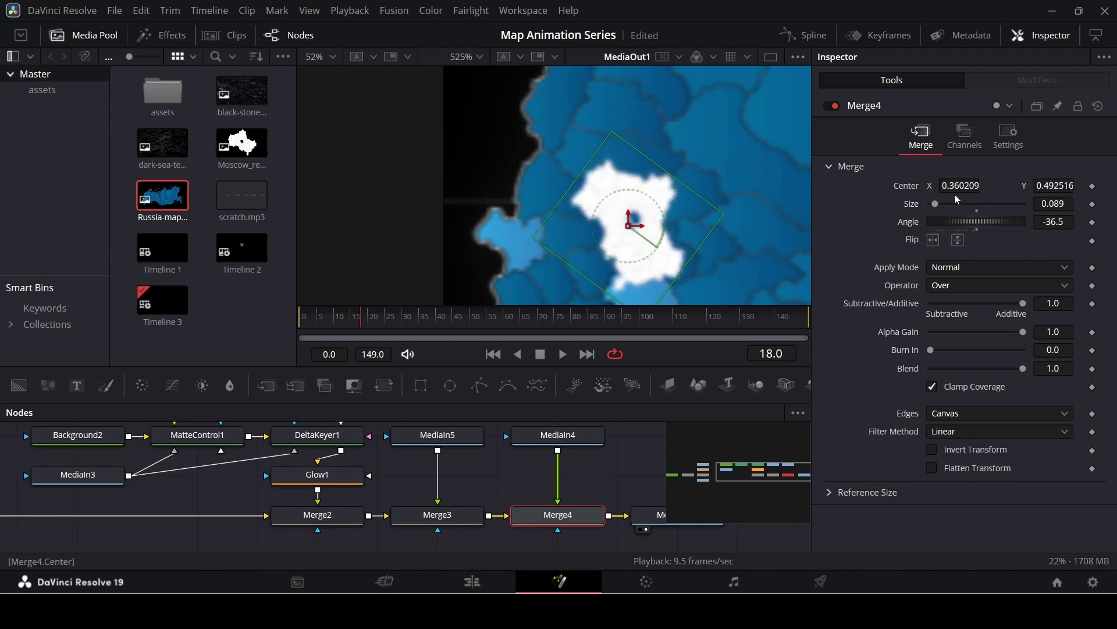
Fit the Moscow region to its outline on the blue map with size 0.054 and center 0.35959, 0.489976
drag(936, 204, 933, 204)
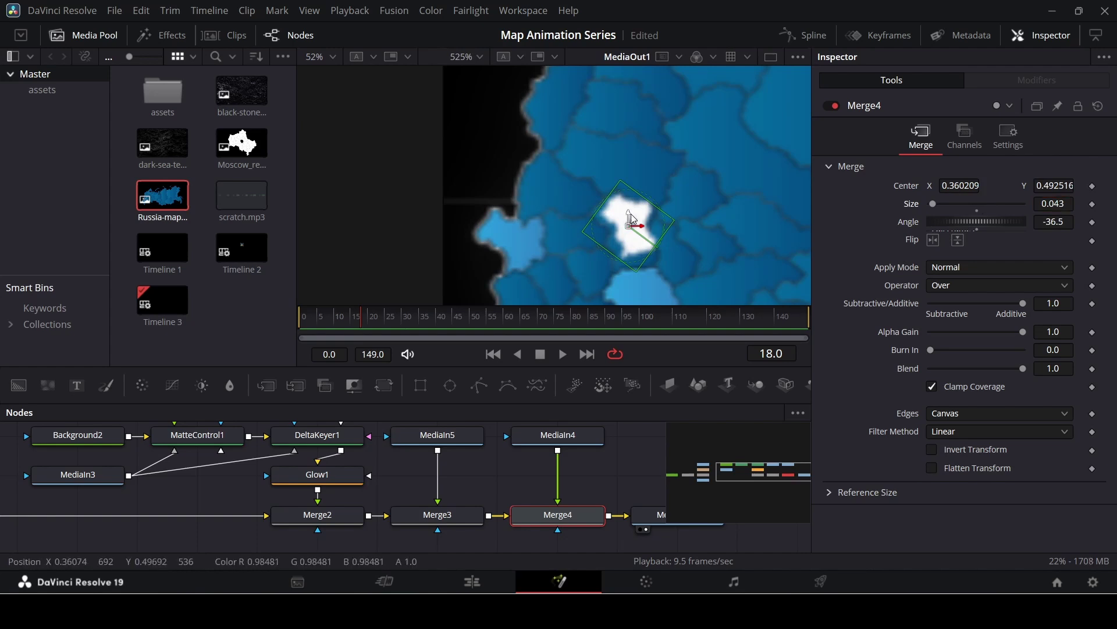
drag(629, 213, 640, 237)
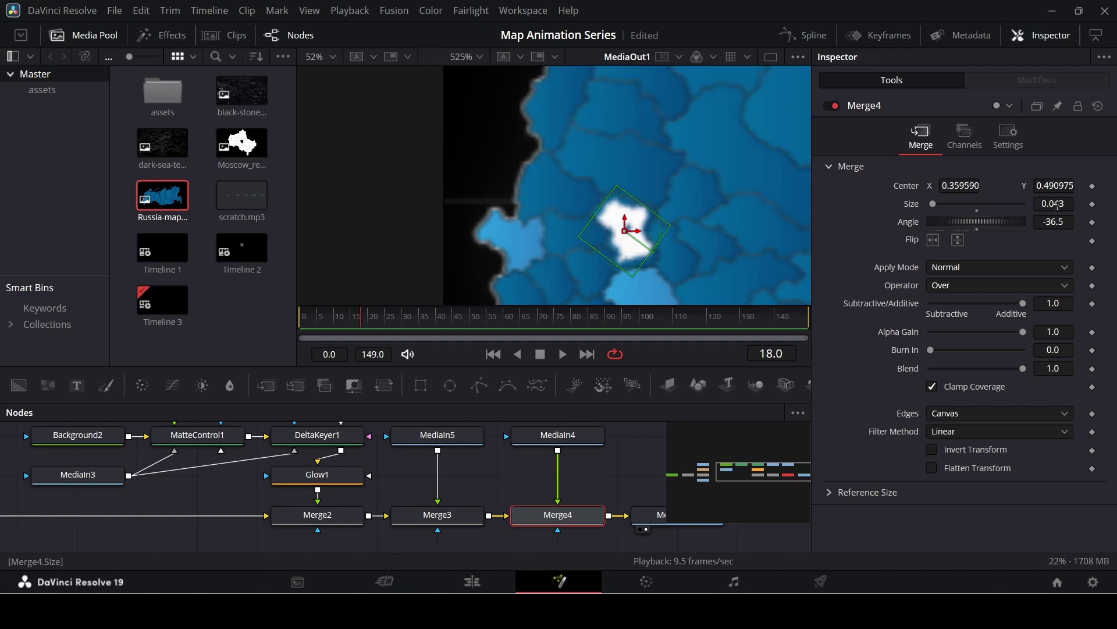
drag(1059, 205, 1072, 205)
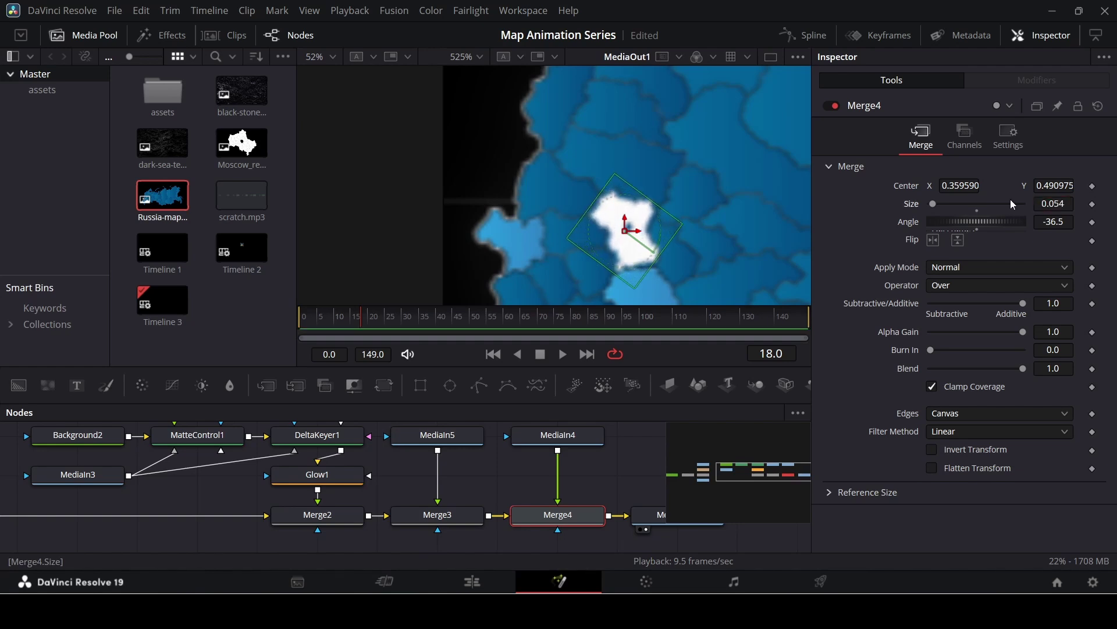
click(960, 185)
drag(1063, 191, 1060, 185)
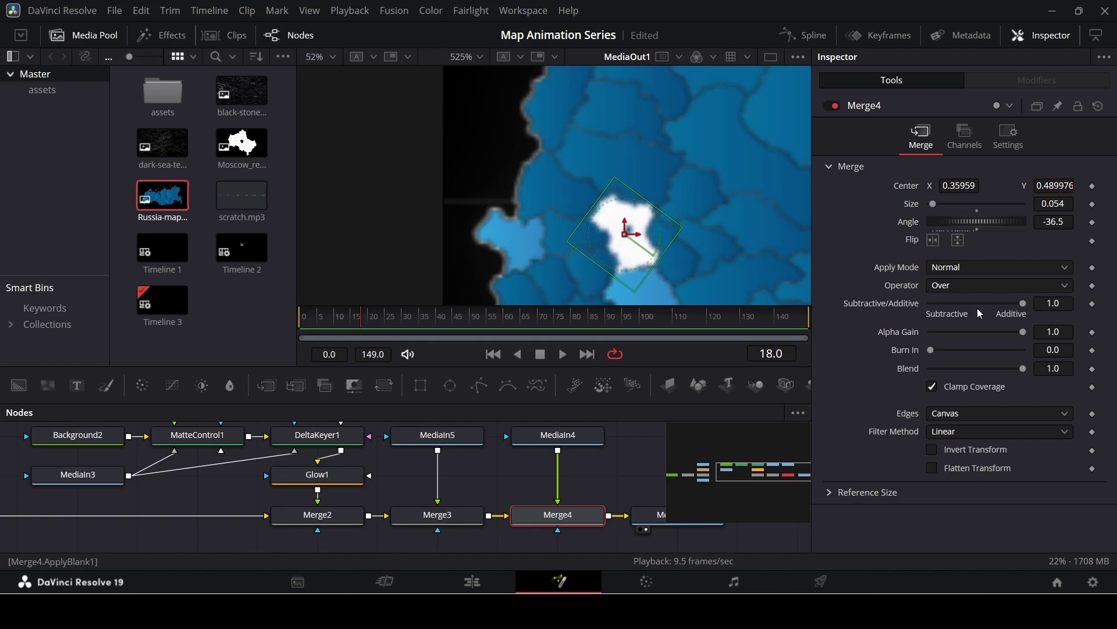
Insert a Background node between MediaIn4 and Merge4 so the Moscow region masks it, and set its Red to 1.0
drag(18, 385, 617, 475)
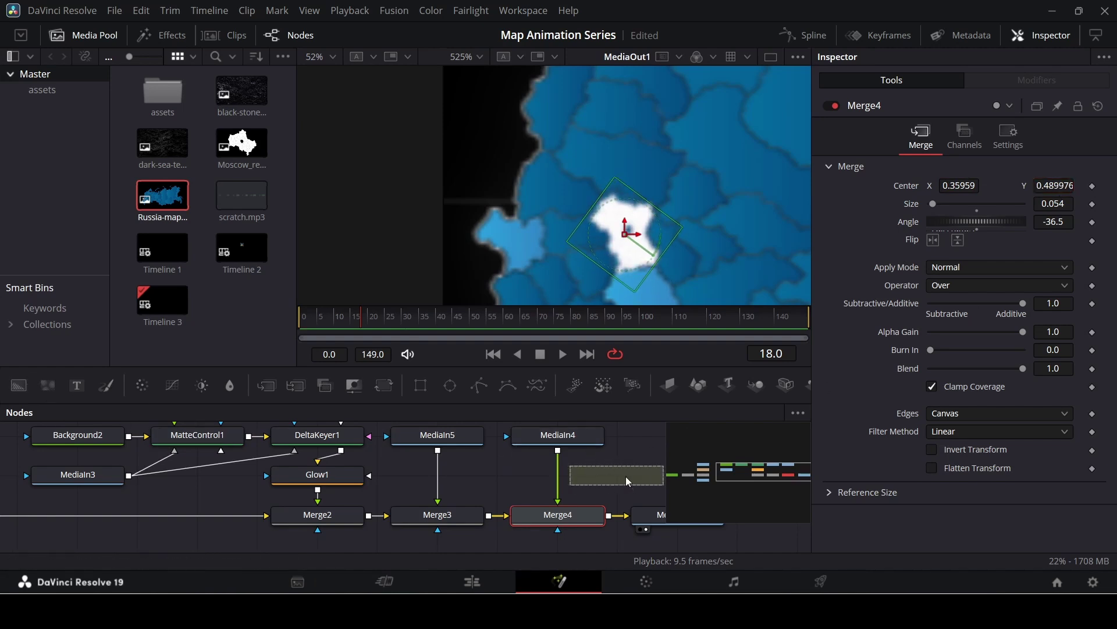
drag(537, 496, 549, 517)
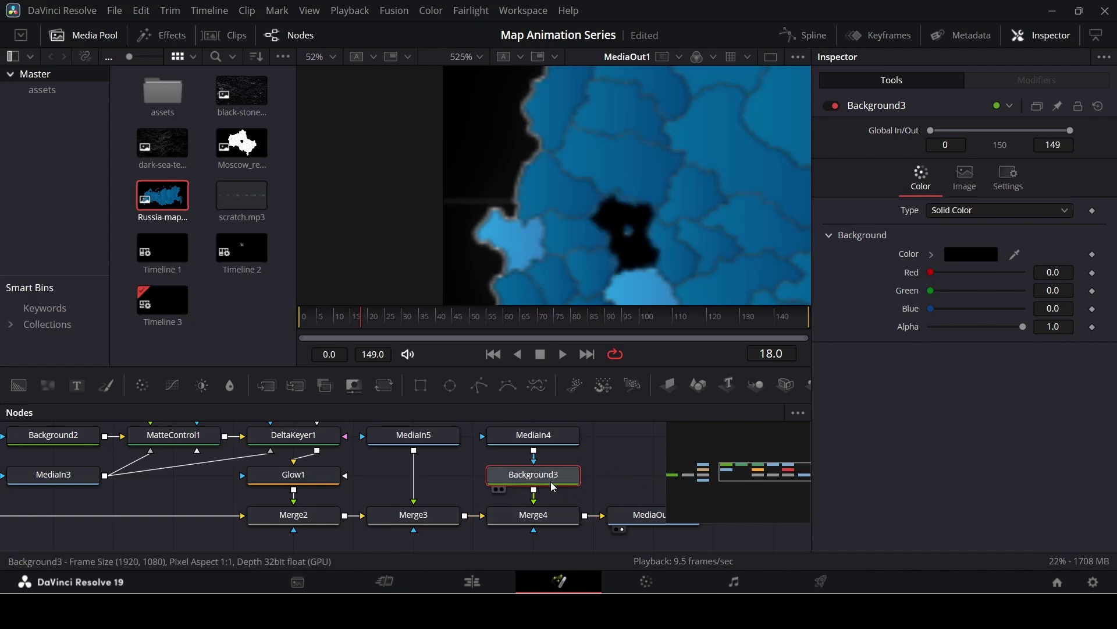
click(932, 254)
click(931, 254)
drag(931, 272, 1071, 272)
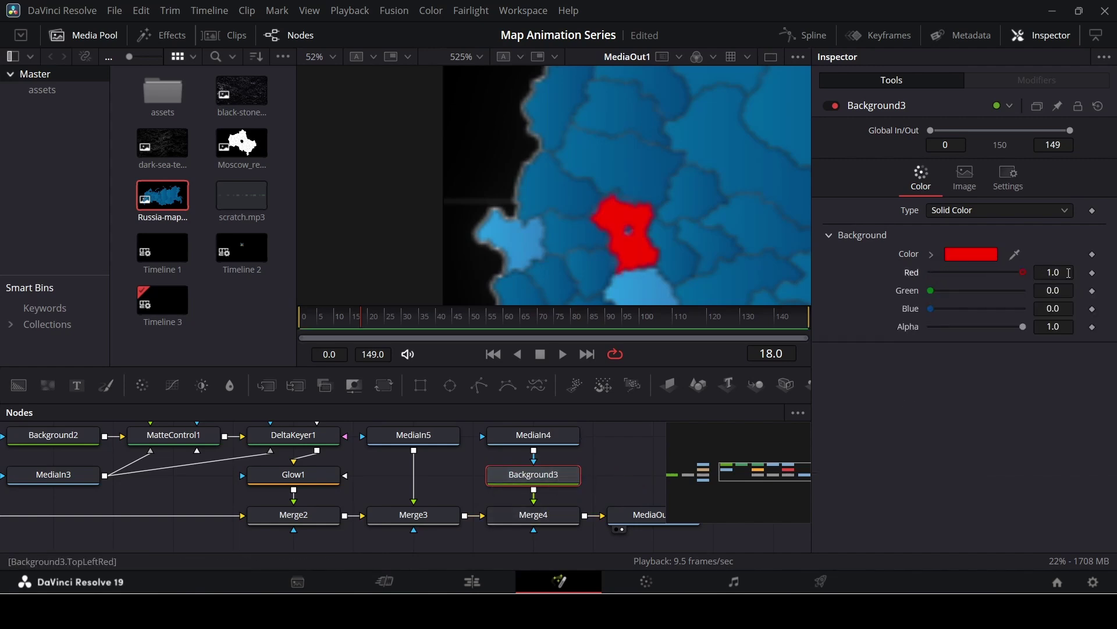
Shift MediaIn4 and Background3 upward, add a Glow node after Background3, and set its Glow Size to 100
ctrl+click(576, 430)
drag(575, 468, 570, 432)
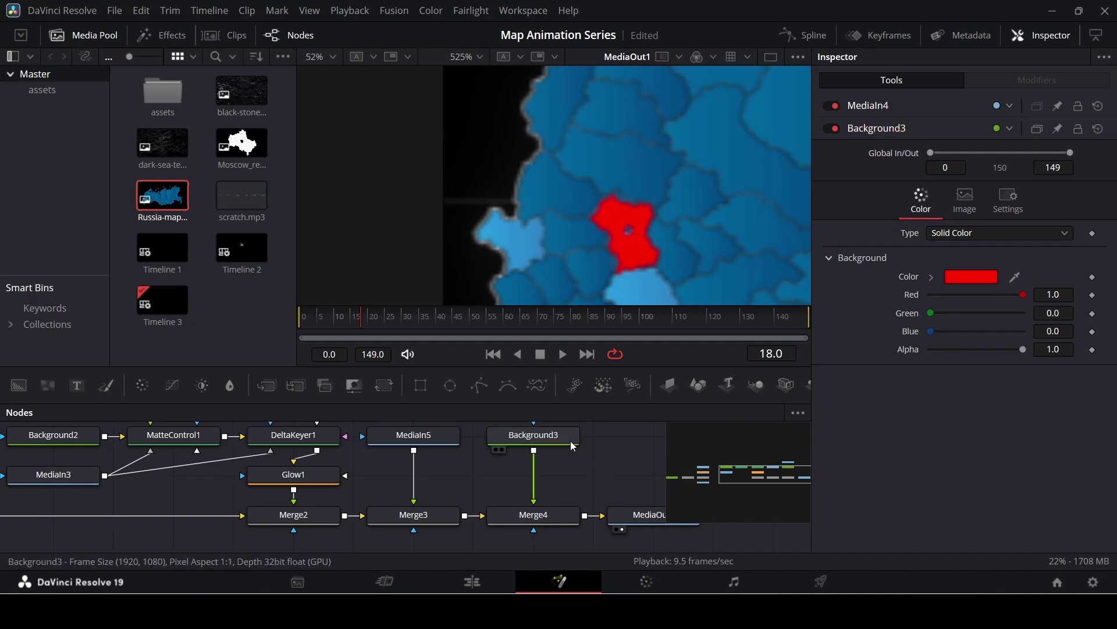
click(570, 432)
key(shift+space)
text(glow)
key(Return)
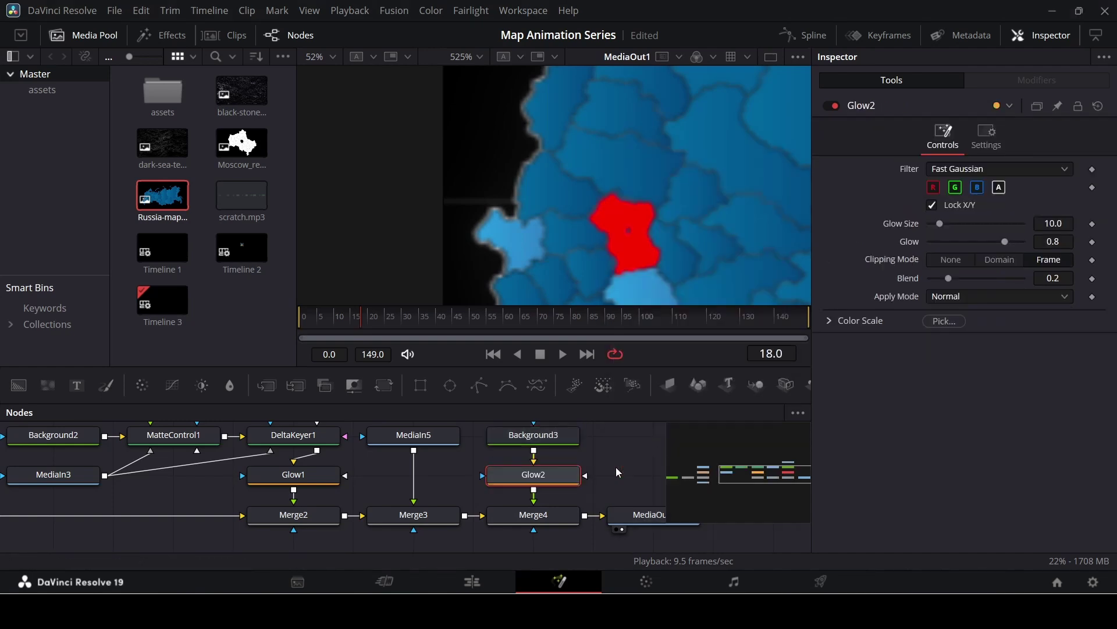
drag(940, 224, 1079, 237)
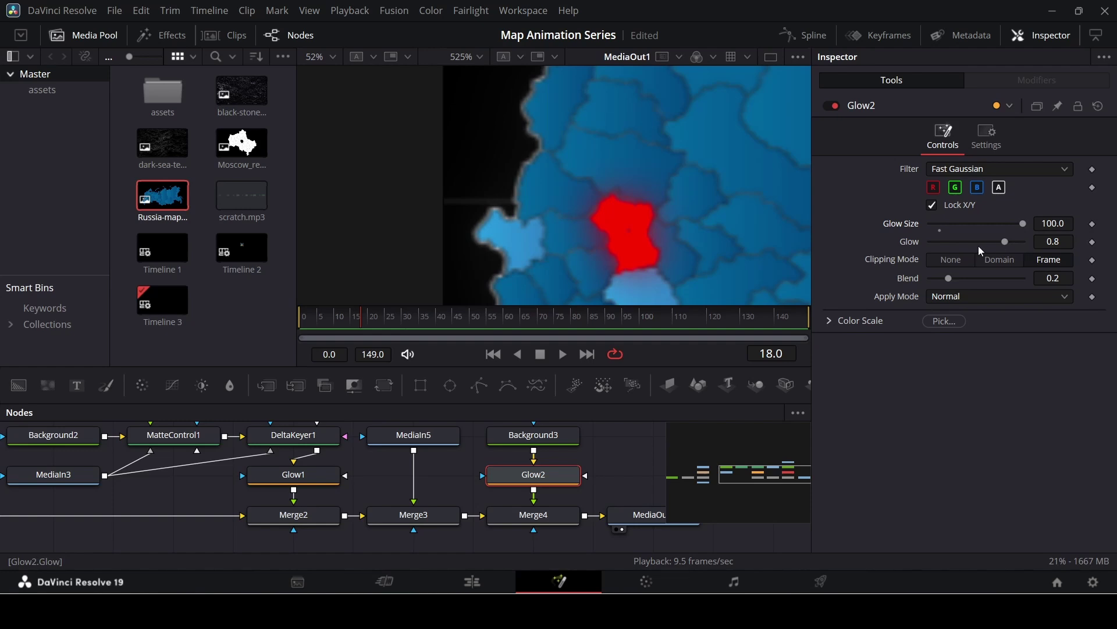
Delete the blue reference map node MediaIn5 that feeds Merge3
click(432, 438)
key(Delete)
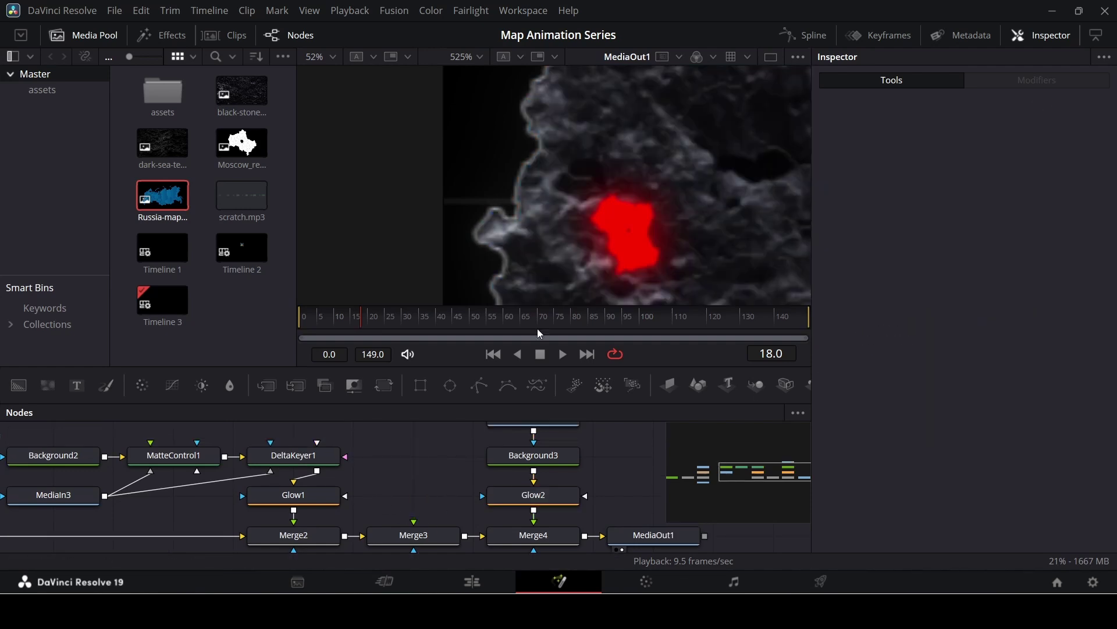
scroll(606, 238, down, 4)
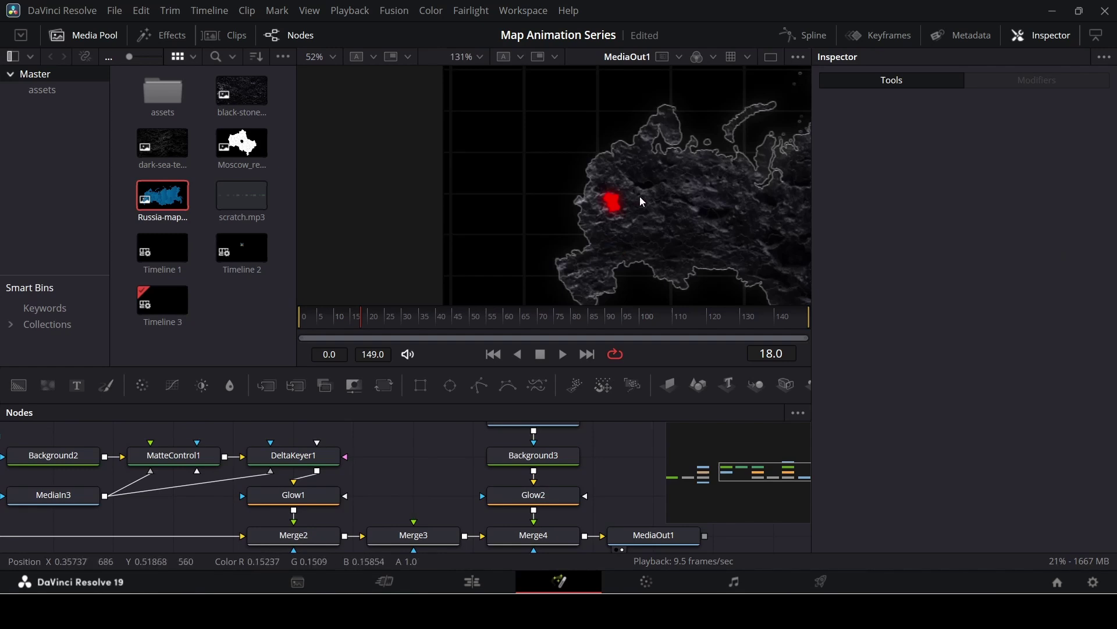
scroll(619, 214, down, 2)
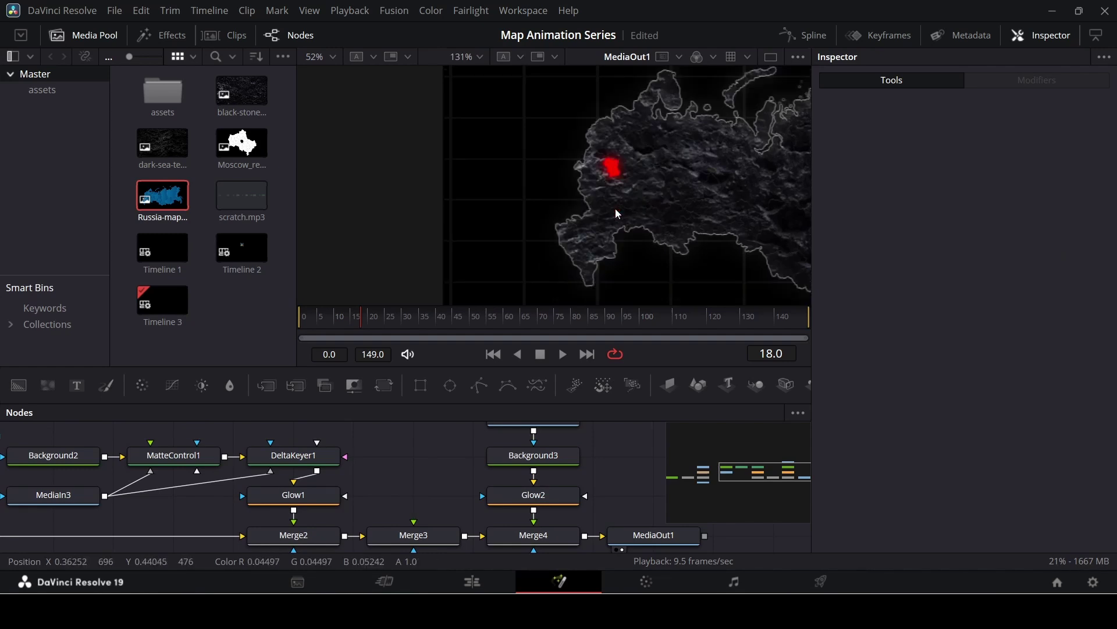
scroll(616, 213, up, 2)
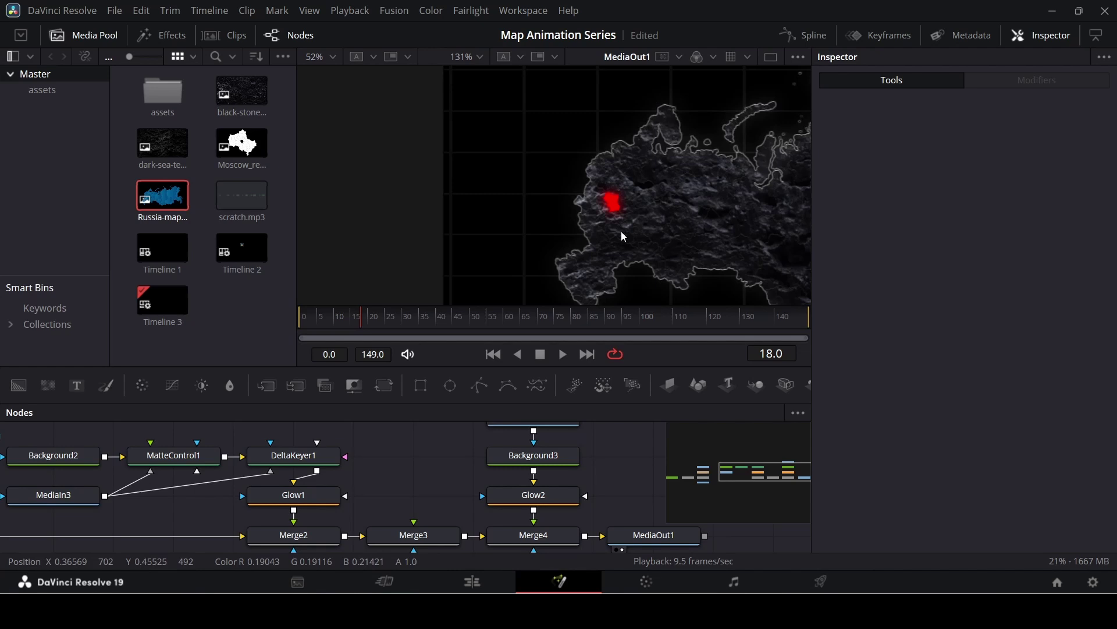
Add a Text node feeding Merge3's foreground and enter the text MOSCOW
drag(77, 385, 432, 539)
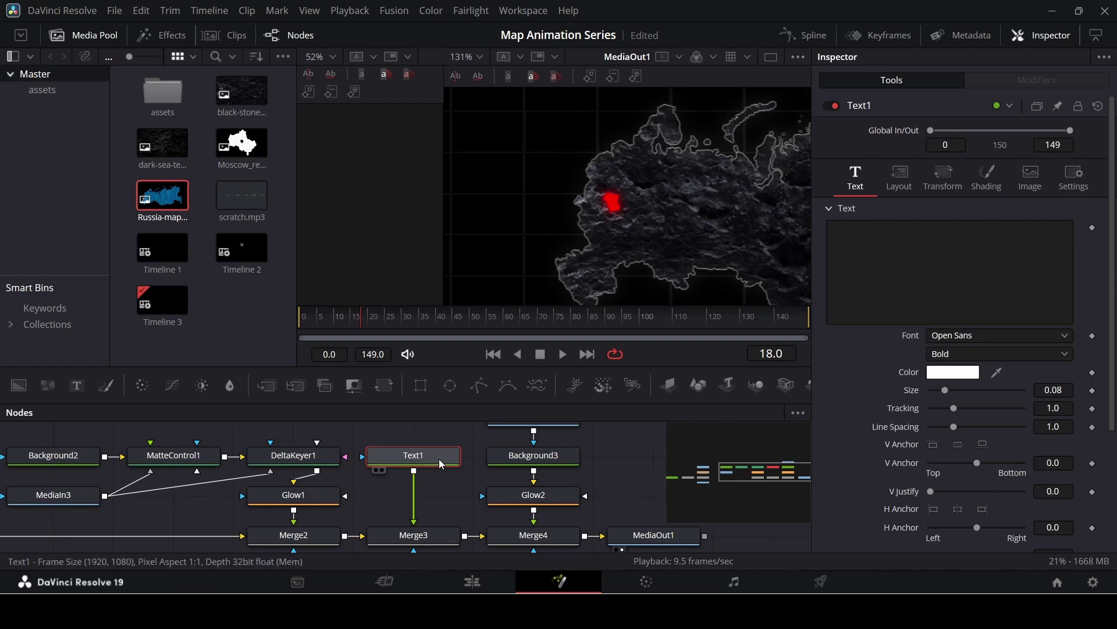
click(897, 260)
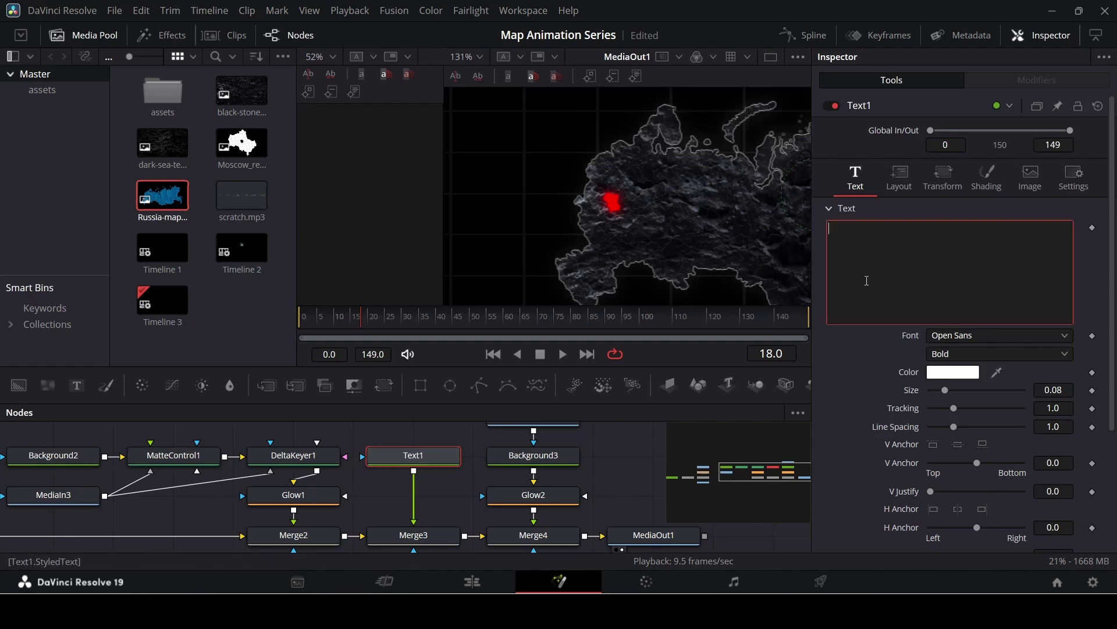
text(MOSCOW)
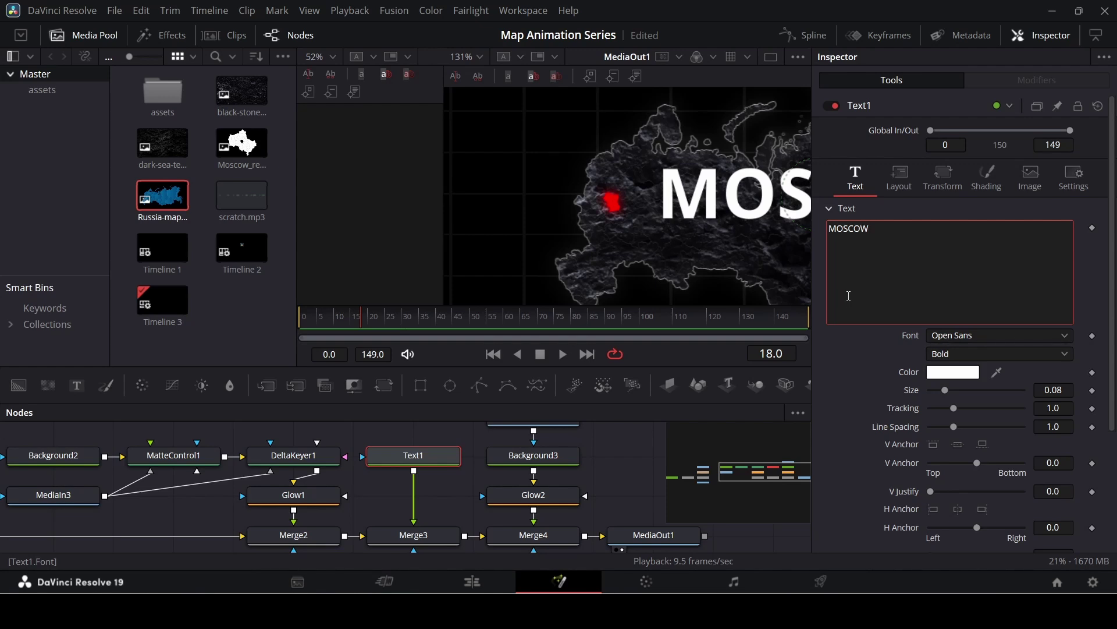
click(876, 362)
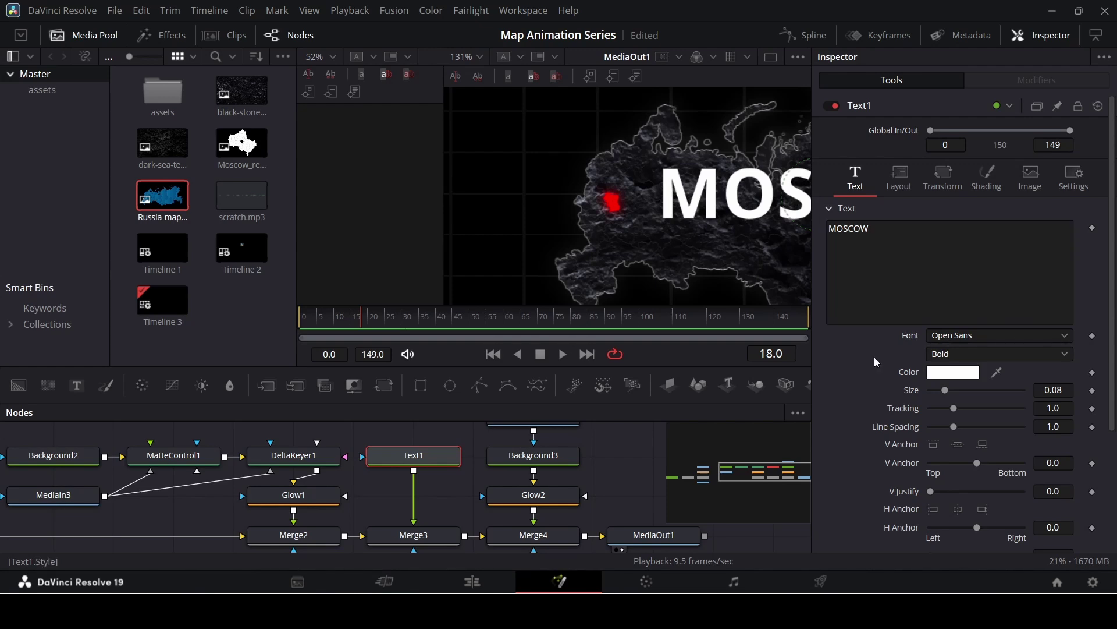
Change the MOSCOW label's font to Empirez
click(949, 336)
key(e)
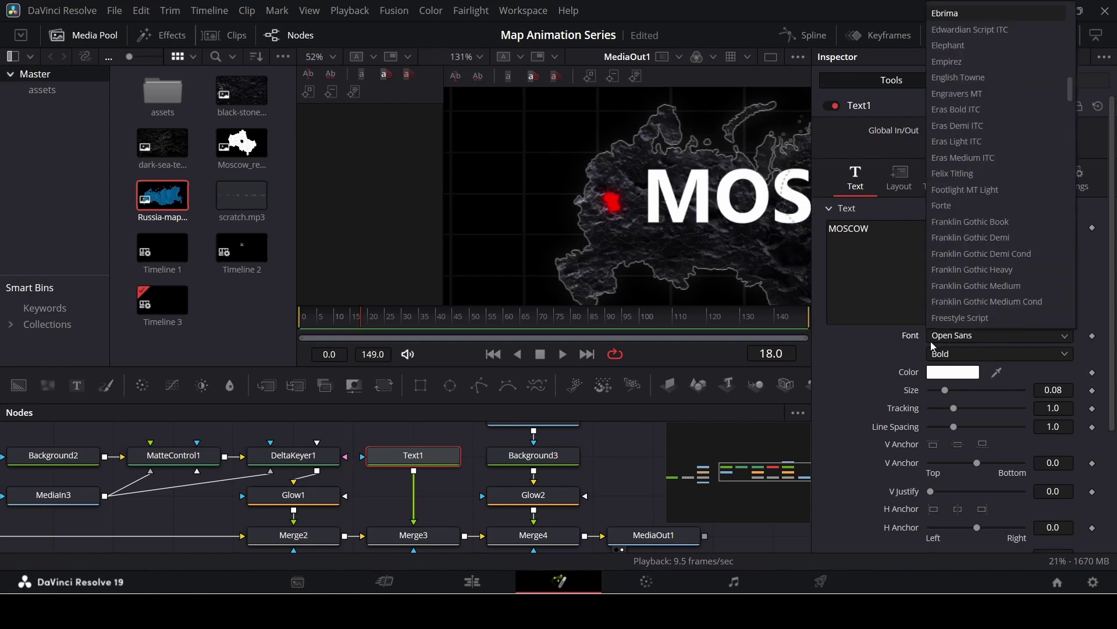
scroll(959, 148, down, 1)
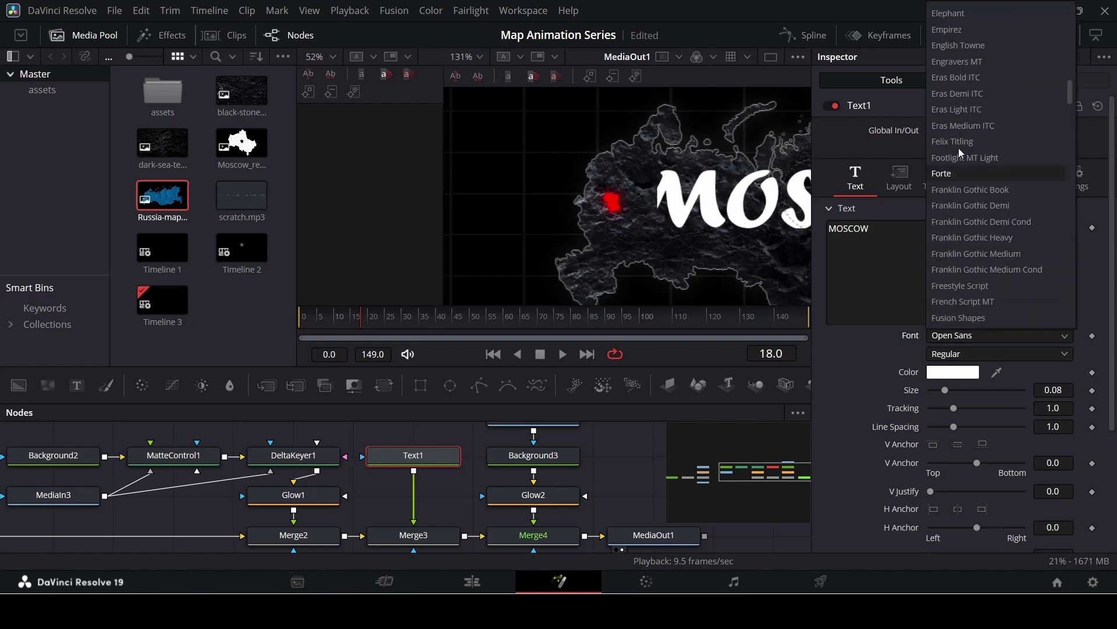
click(952, 30)
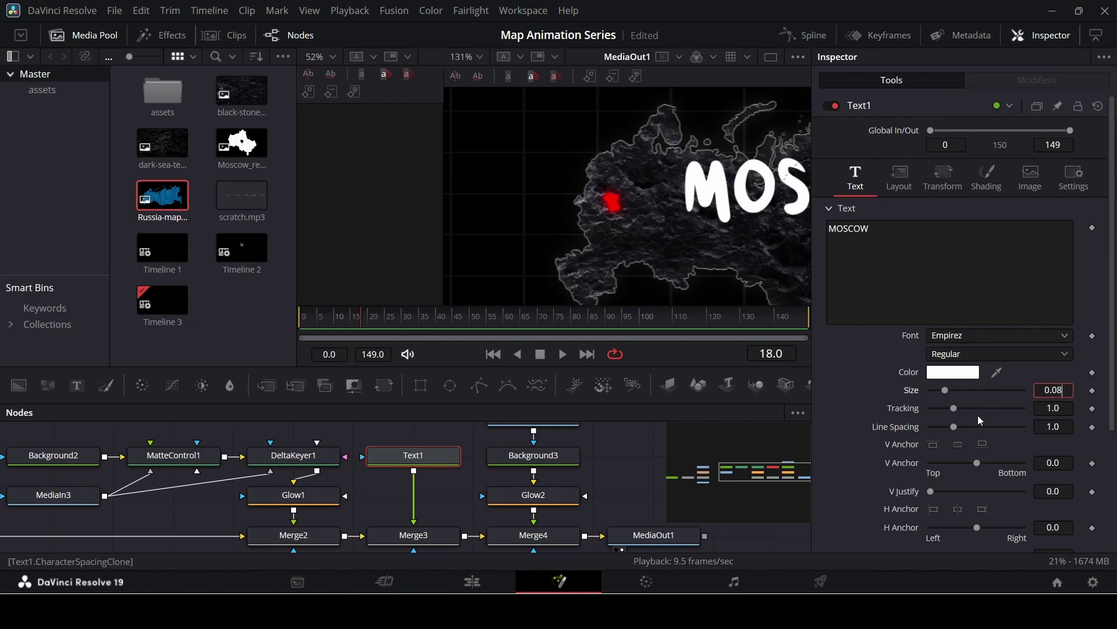
scroll(666, 186, down, 1)
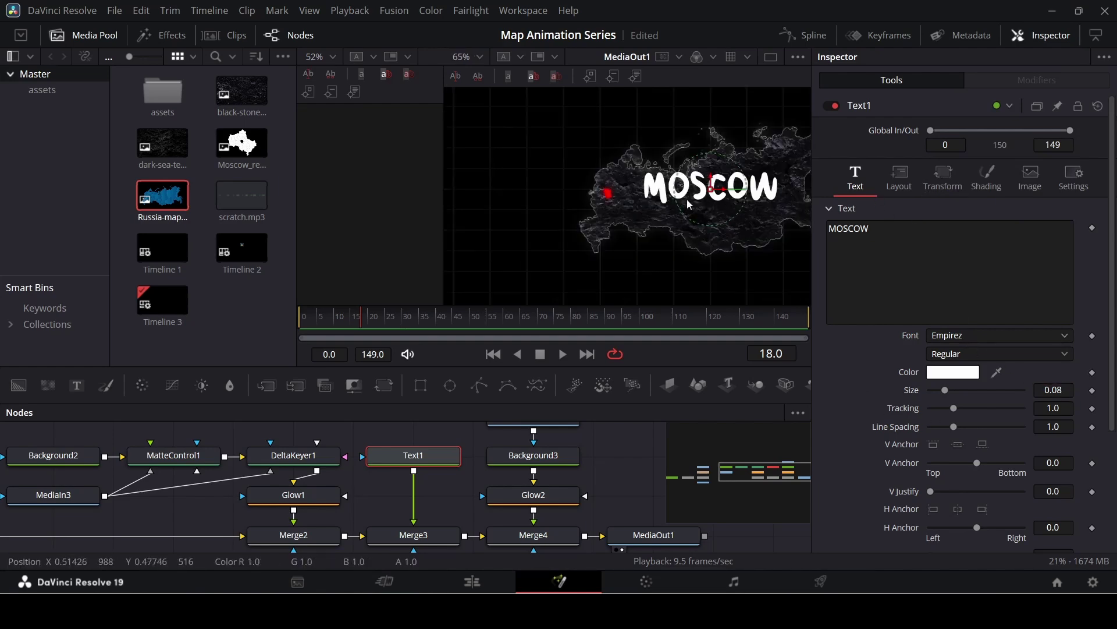
scroll(660, 190, up, 2)
scroll(657, 192, down, 1)
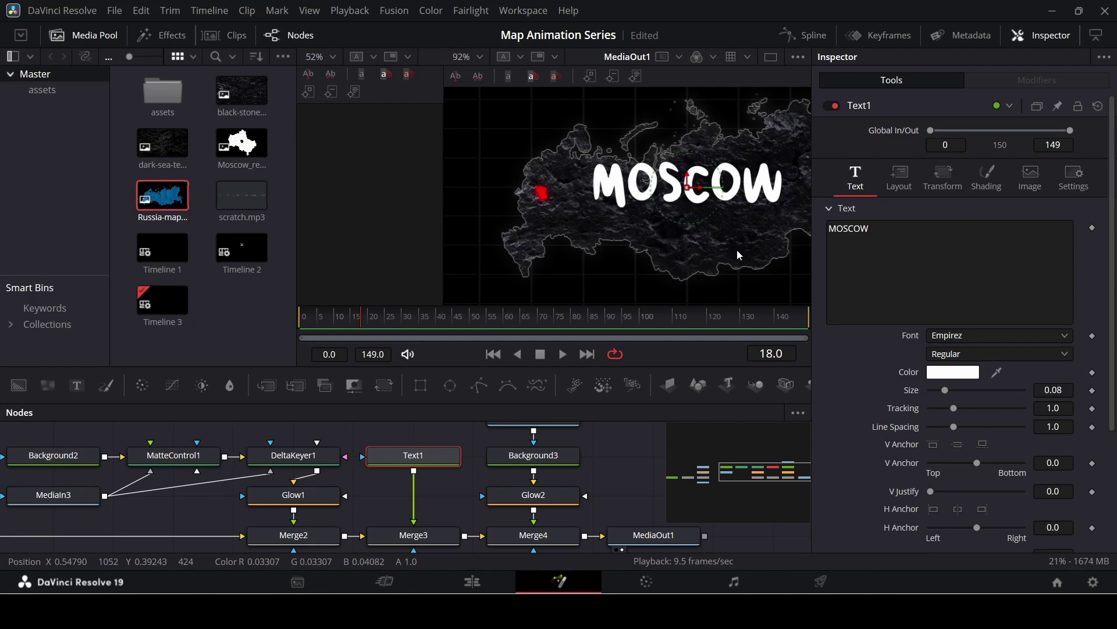
click(968, 337)
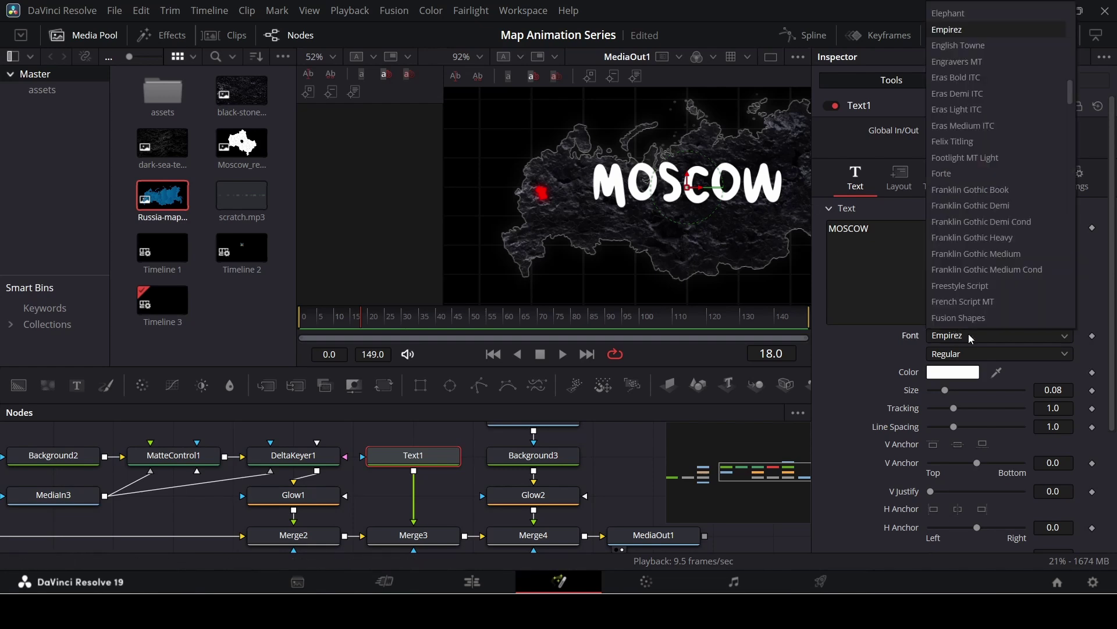
click(968, 334)
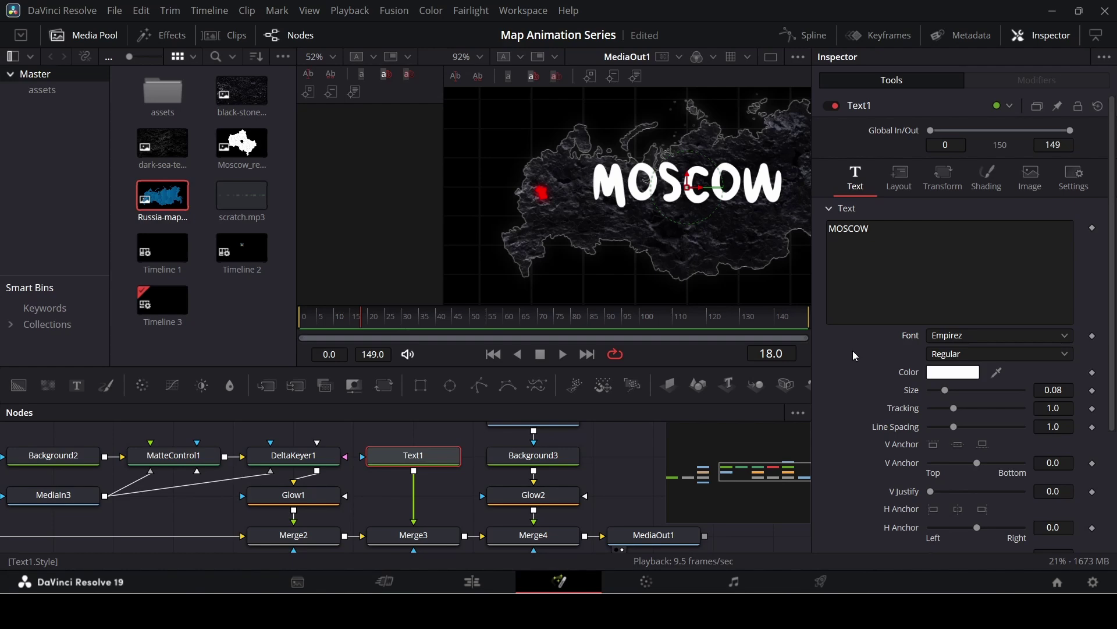
click(976, 336)
click(975, 337)
Set the MOSCOW label's size to 0.02 and move it just above the red region, centered at about 0.371, 0.516
click(1071, 389)
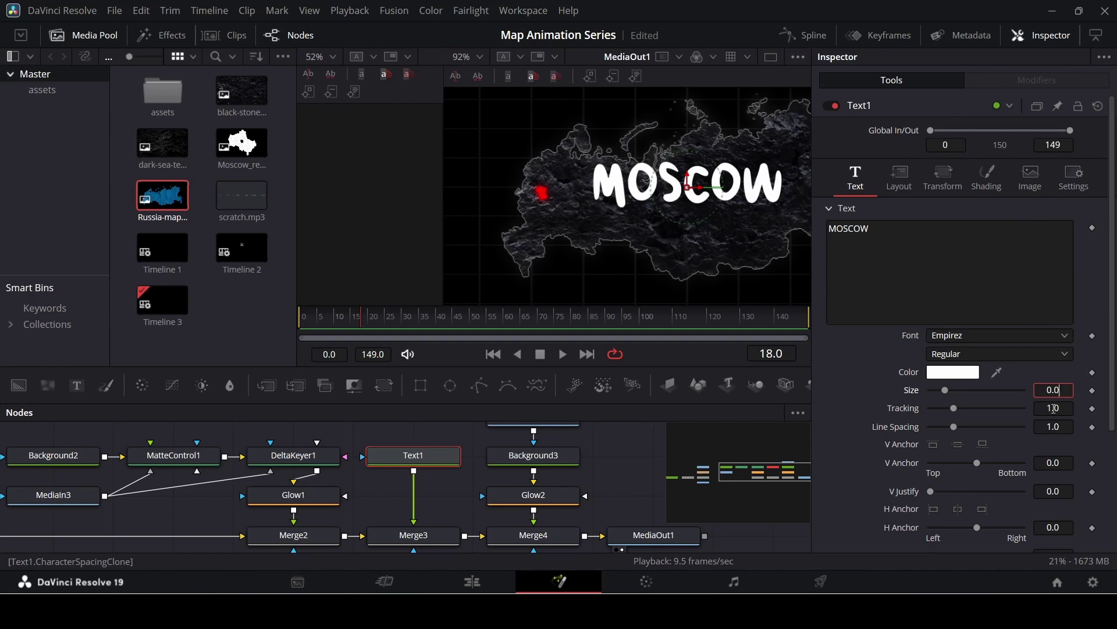
key(Return)
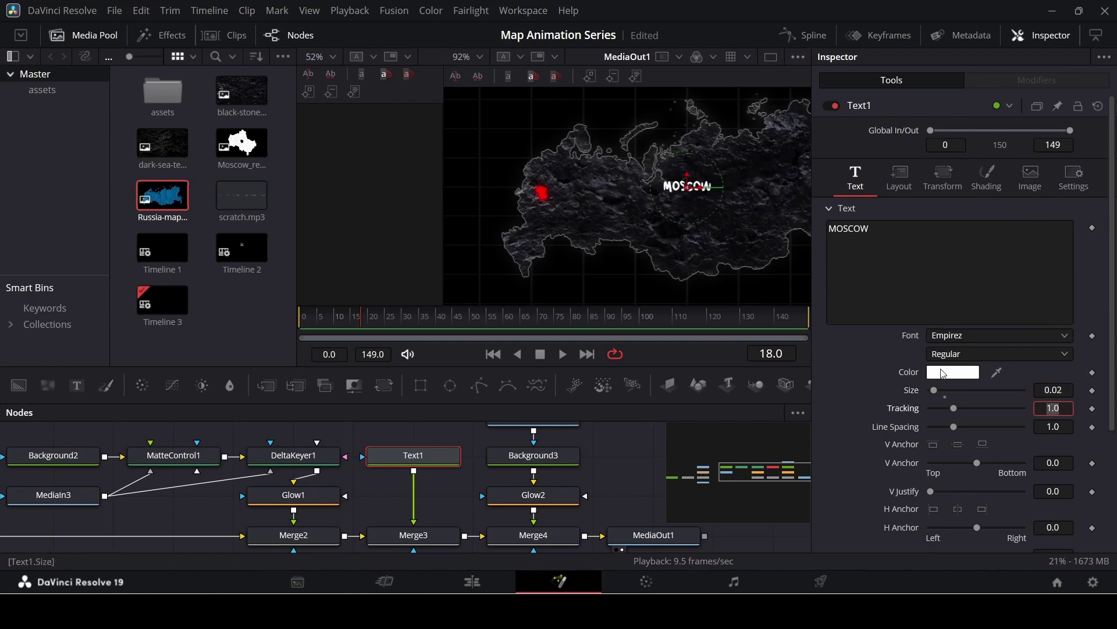
drag(658, 186, 567, 187)
scroll(567, 187, up, 5)
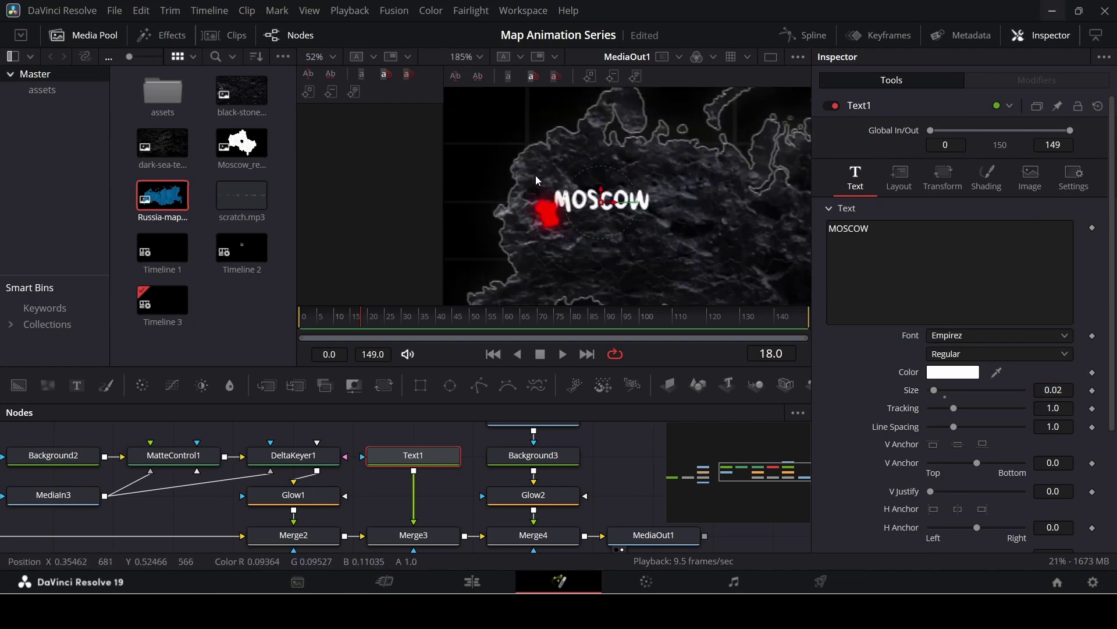
drag(675, 229, 616, 195)
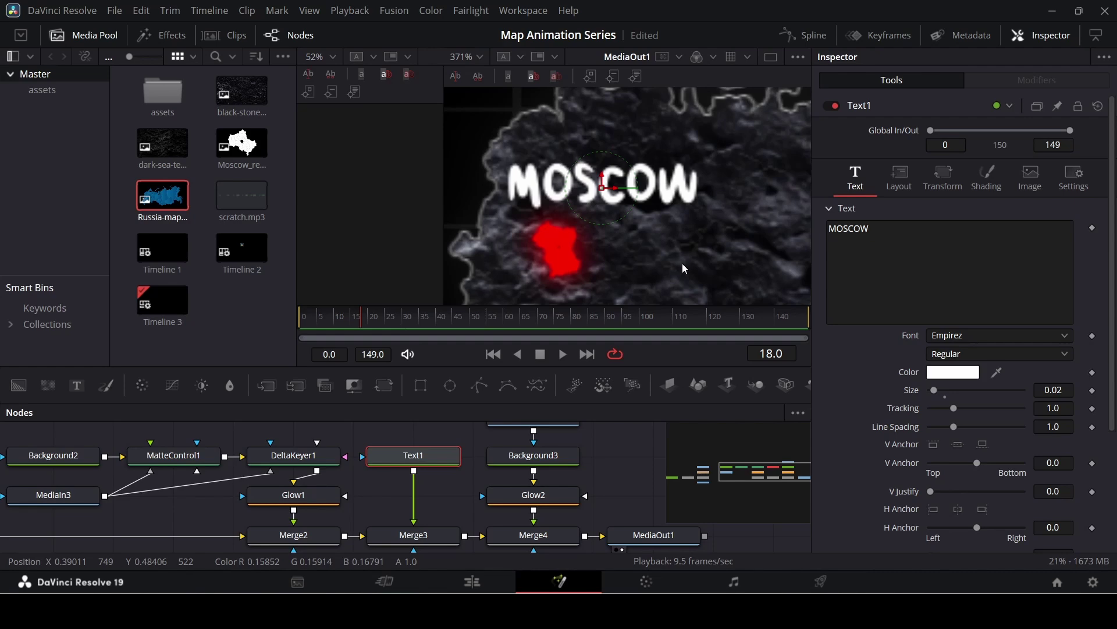
Set the label's layout type to Path and draw a two-point diagonal path past the upper side of the red region
click(897, 183)
click(956, 231)
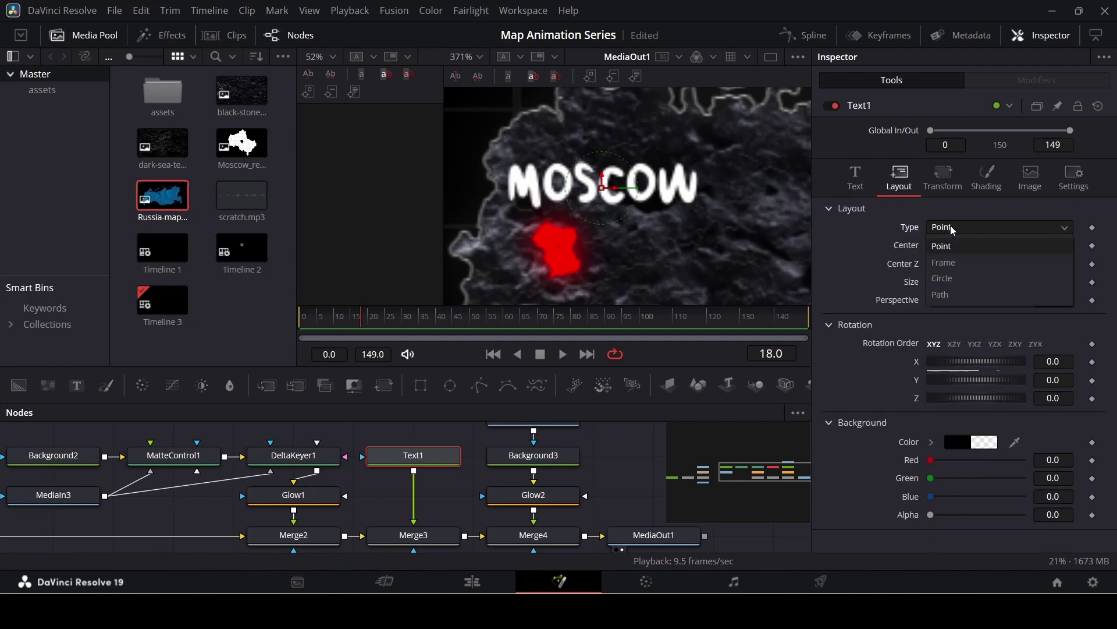
click(941, 294)
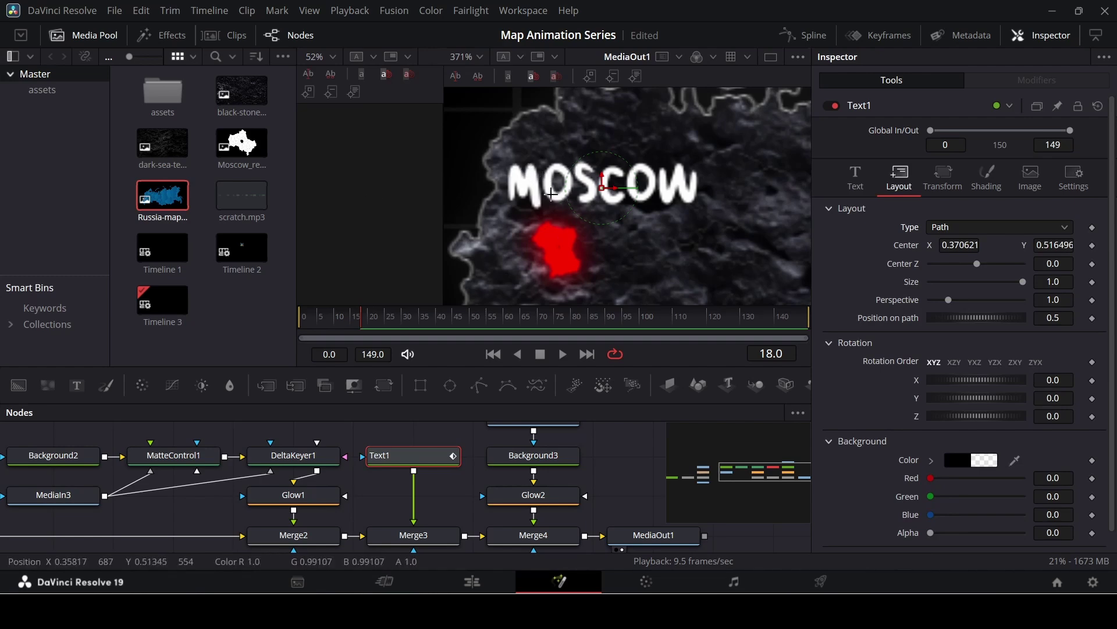
click(551, 194)
click(619, 259)
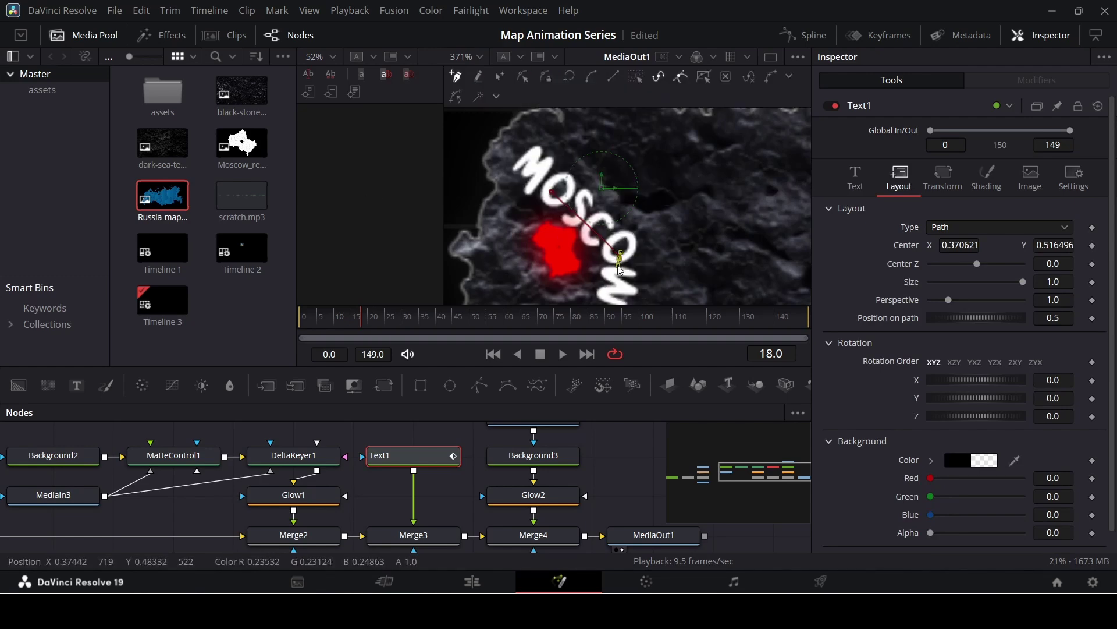
click(620, 268)
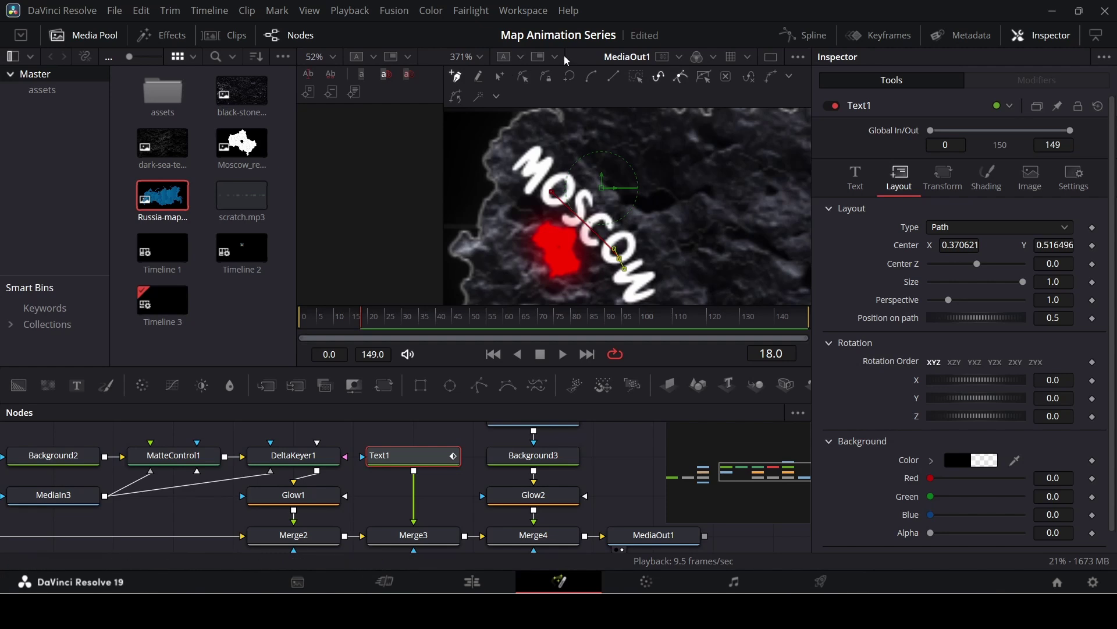
Smooth the text path's first point by pulling out its curve handle so MOSCOW arcs around the red region, then deselect the Text node
click(522, 76)
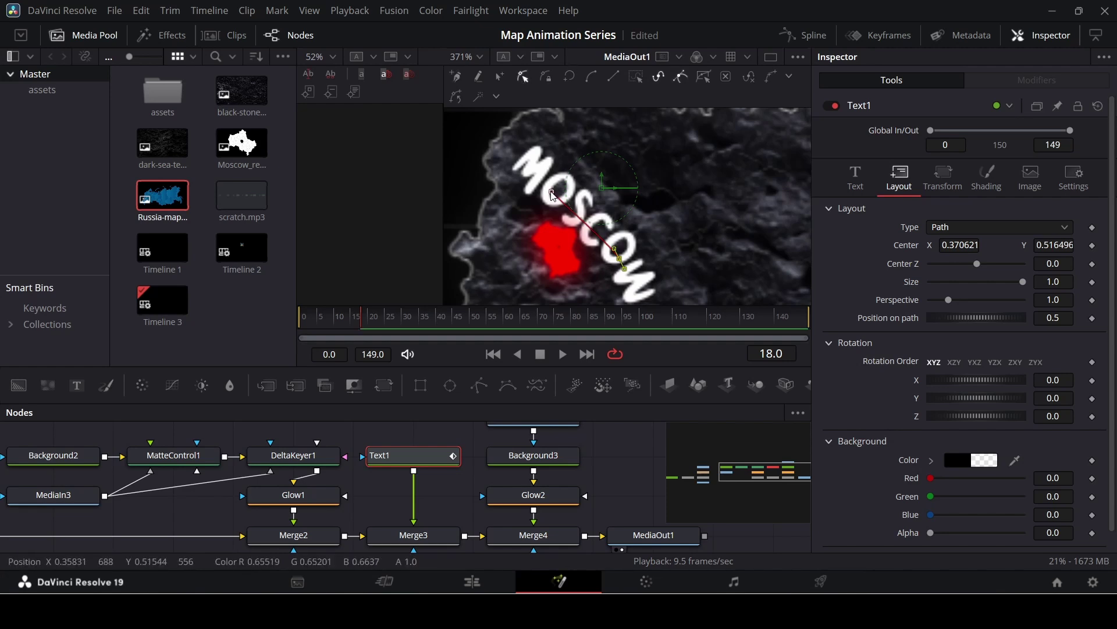
drag(534, 175, 498, 167)
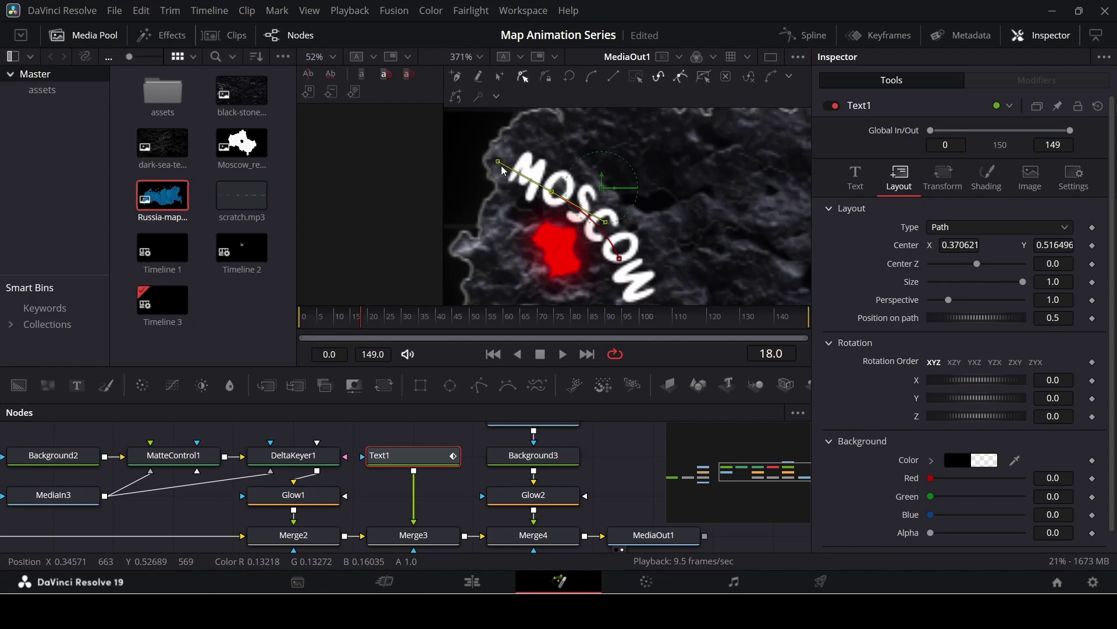
scroll(587, 198, down, 2)
click(595, 298)
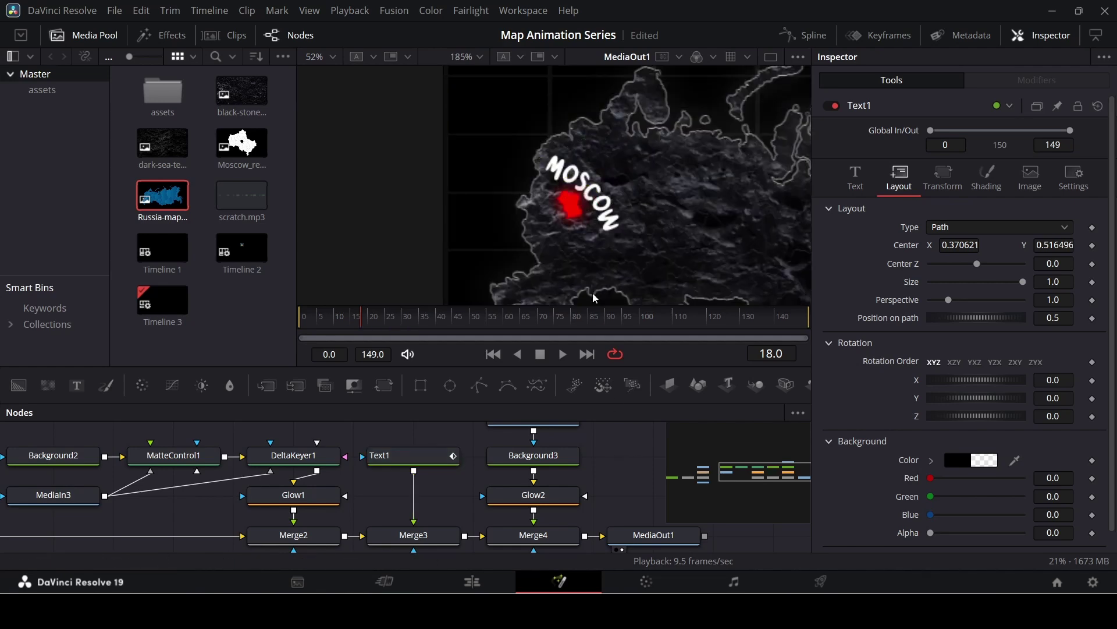
scroll(566, 167, up, 1)
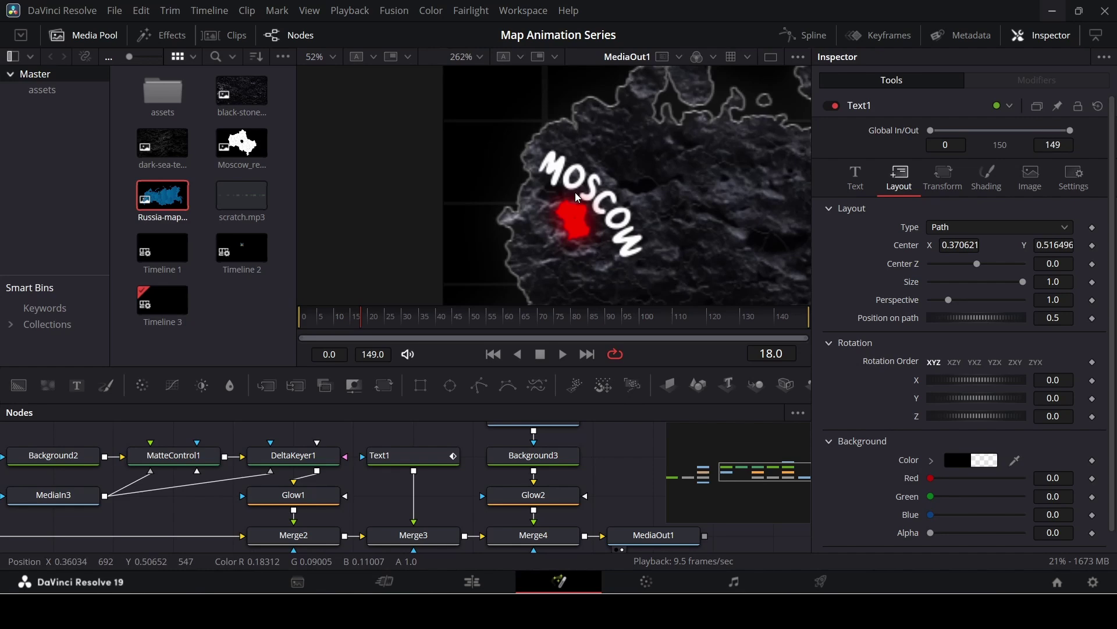
scroll(604, 245, down, 2)
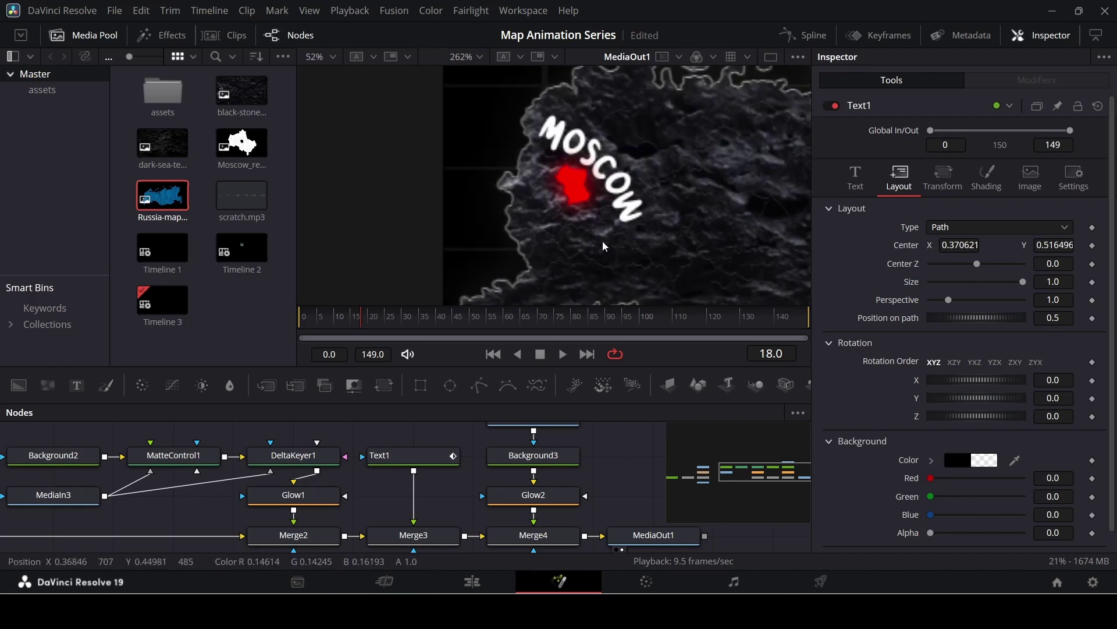
scroll(604, 245, down, 5)
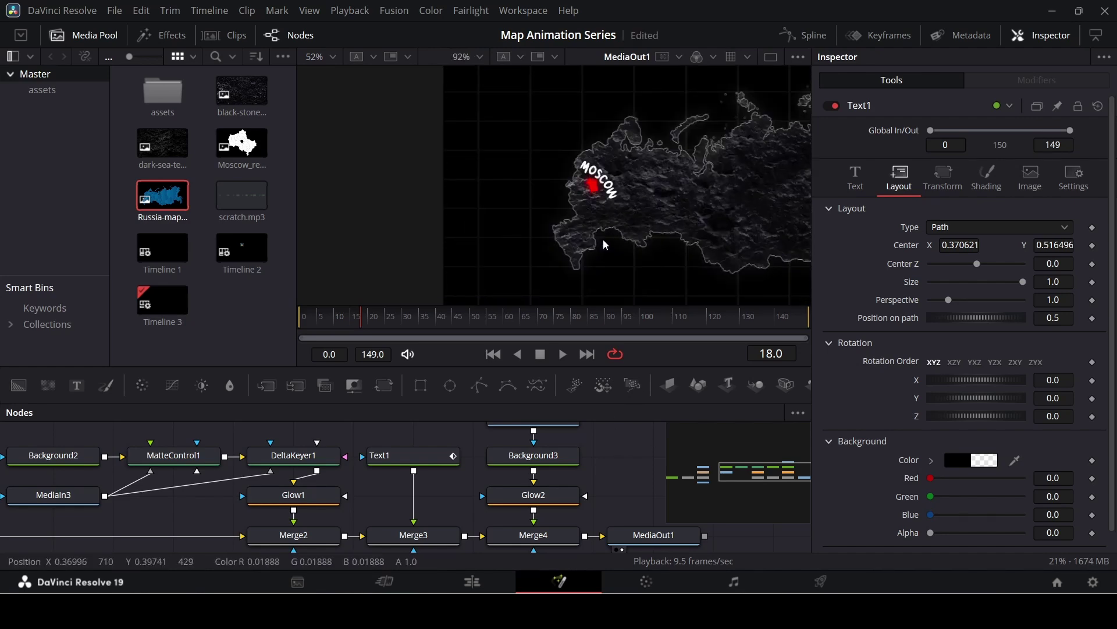
Add a second Text node and merge it over the composite between Merge4 and MediaOut1
scroll(625, 212, down, 4)
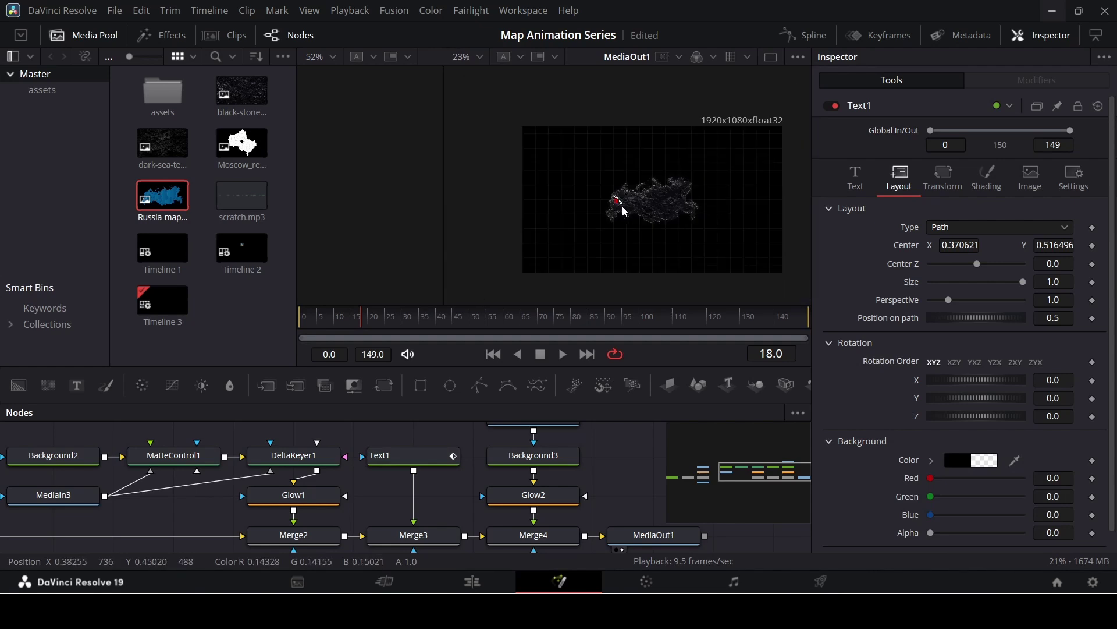
scroll(625, 211, up, 2)
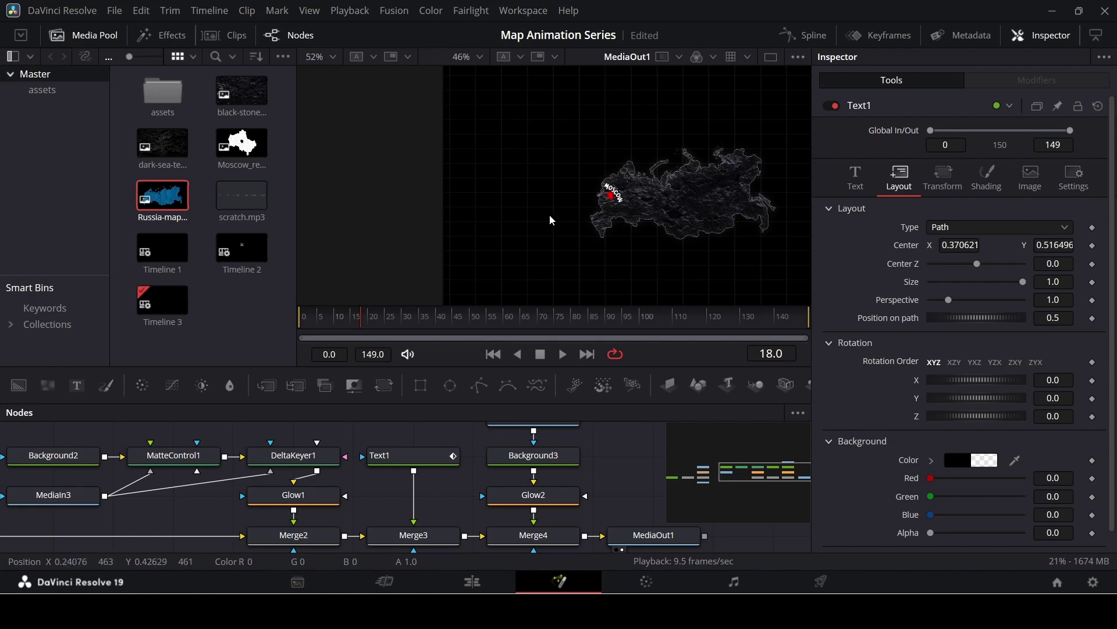
click(76, 387)
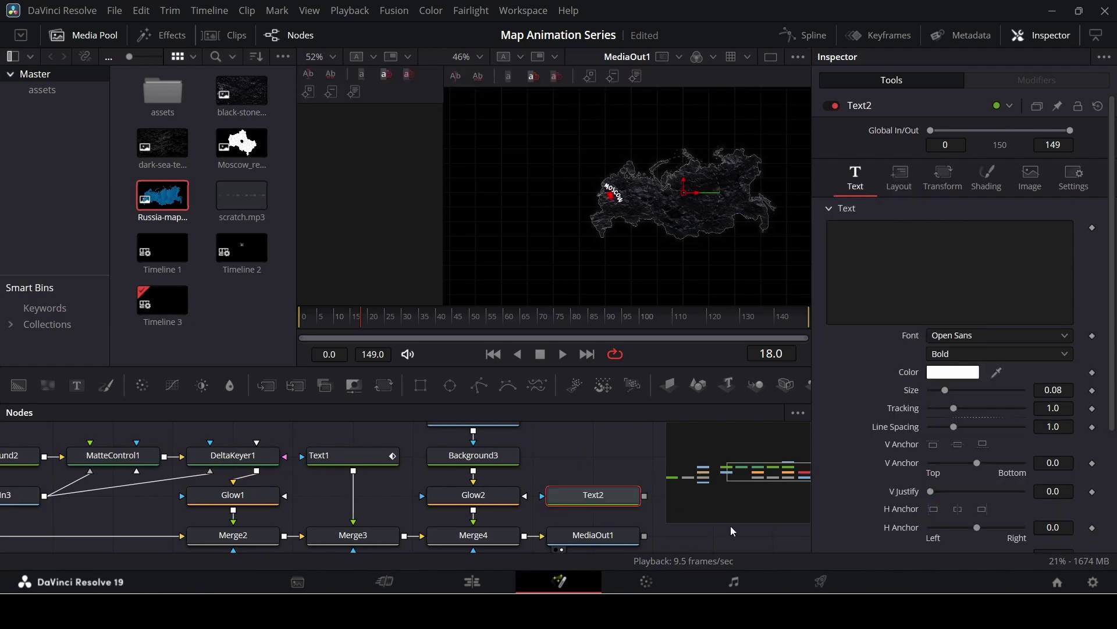
drag(646, 496, 537, 536)
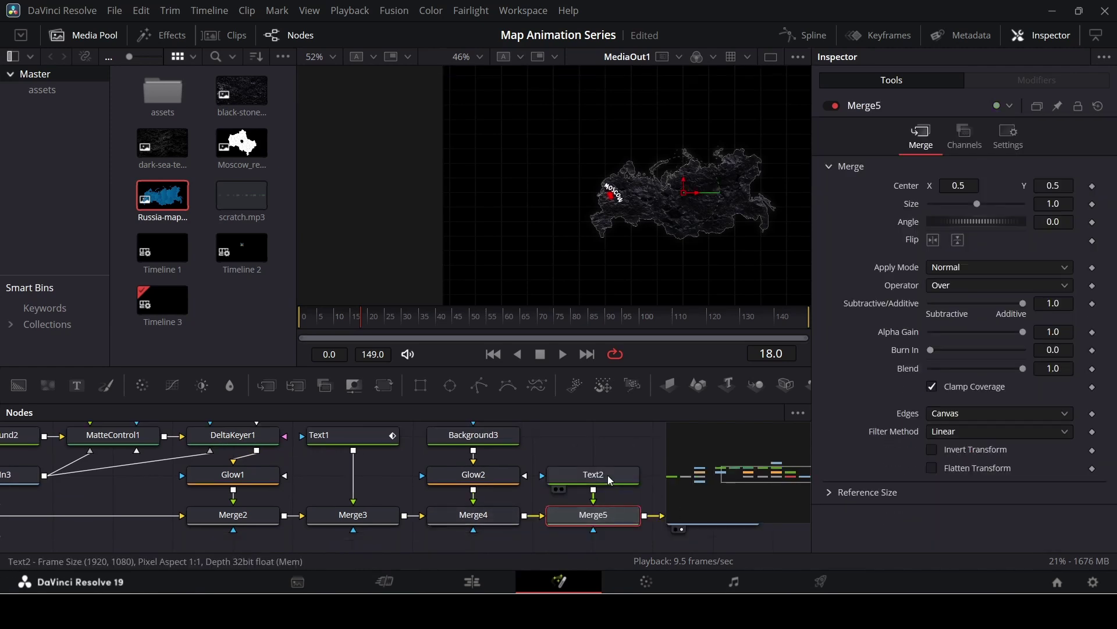
Enter a long row of hyphens as the new Text node's text and set its font style to Regular
click(607, 475)
click(904, 292)
text(-)
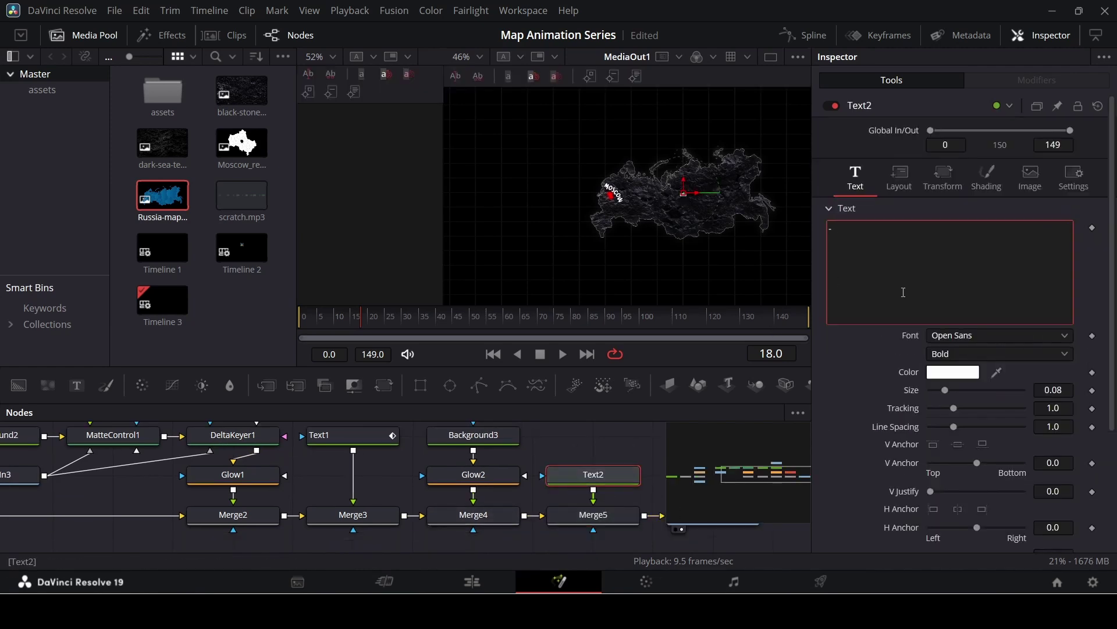
text(---------------------------------------)
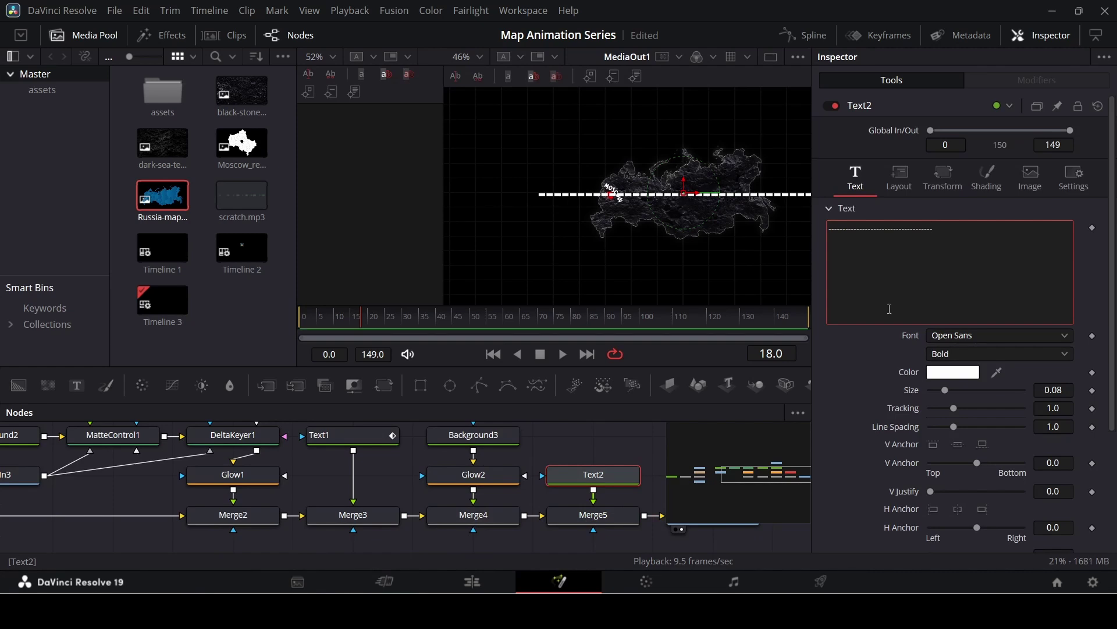
click(949, 336)
click(949, 341)
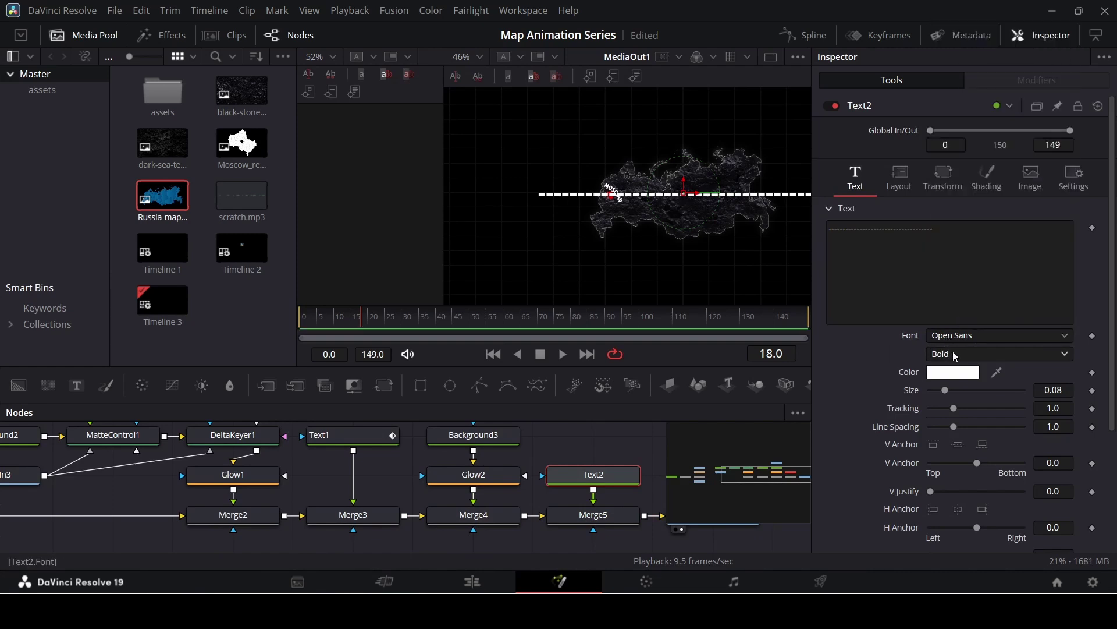
click(955, 355)
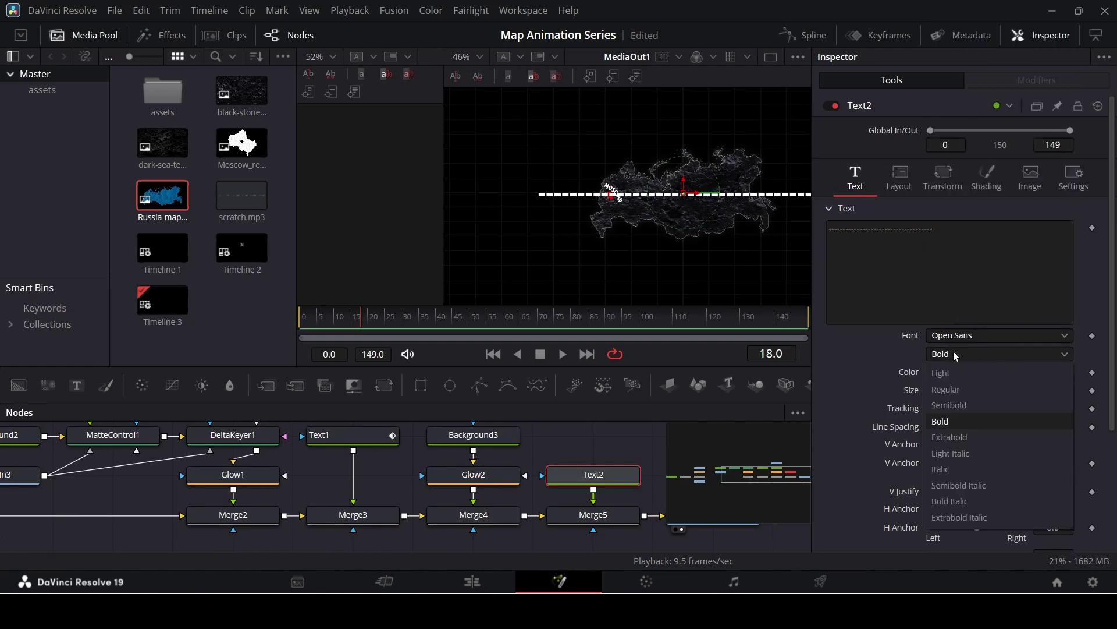
click(956, 390)
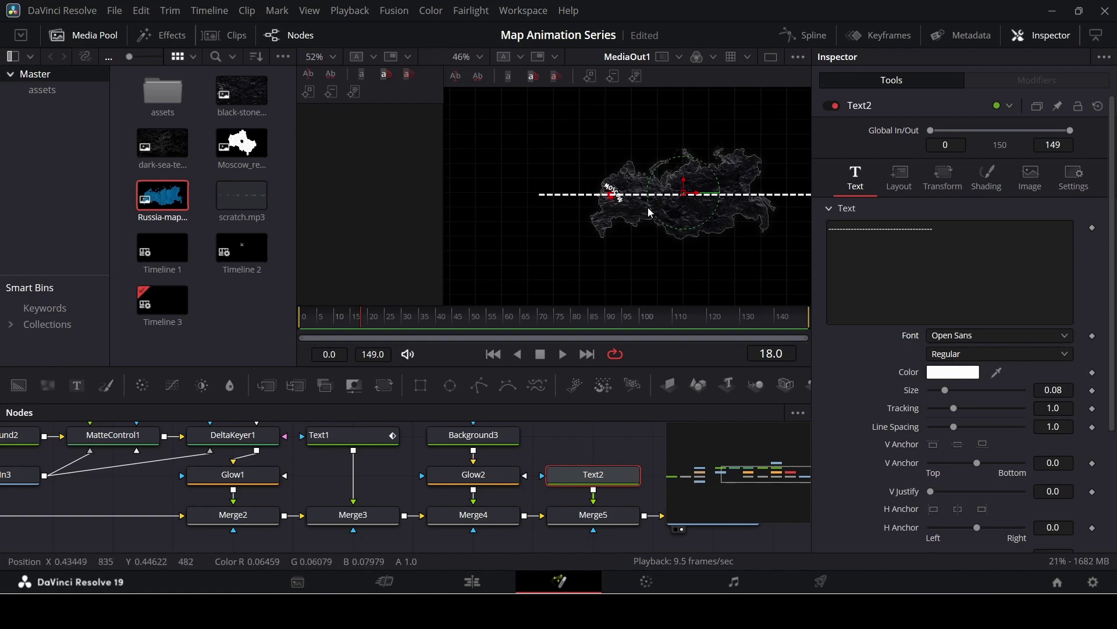
Set the hyphen text's layout type to Path and draw a two-point path from outside the frame, west of Russia, to just below Moscow
scroll(609, 217, down, 2)
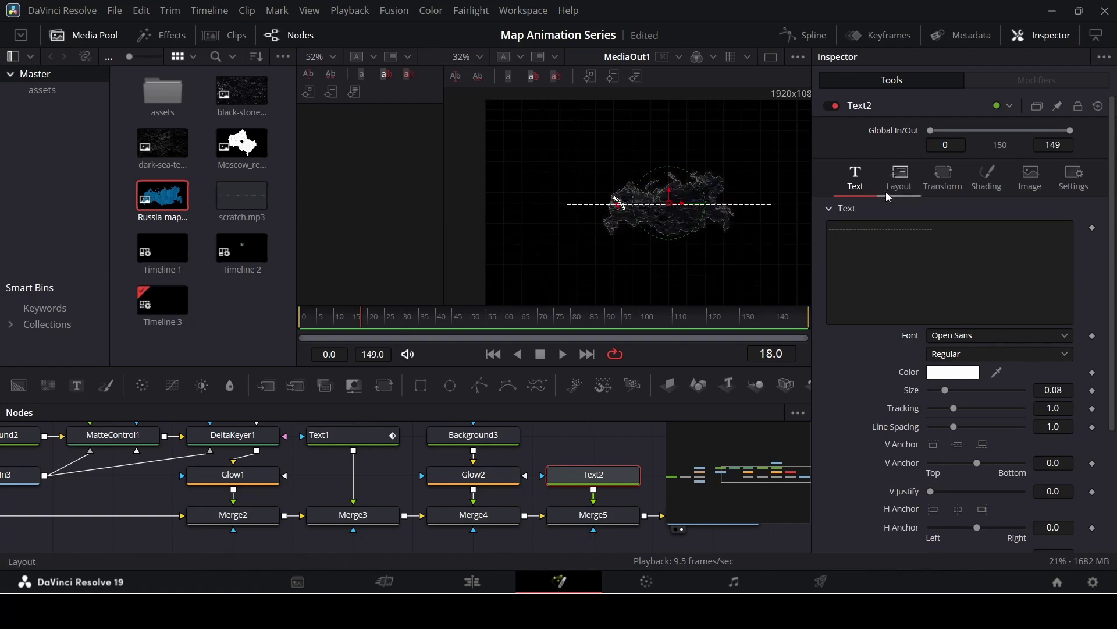
click(326, 436)
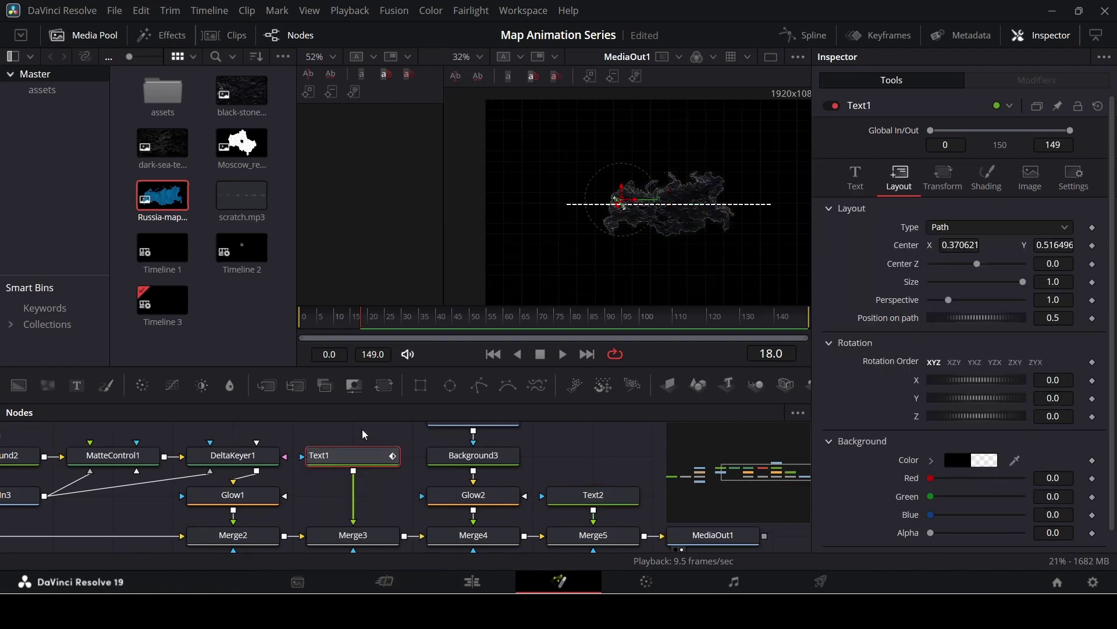
click(596, 505)
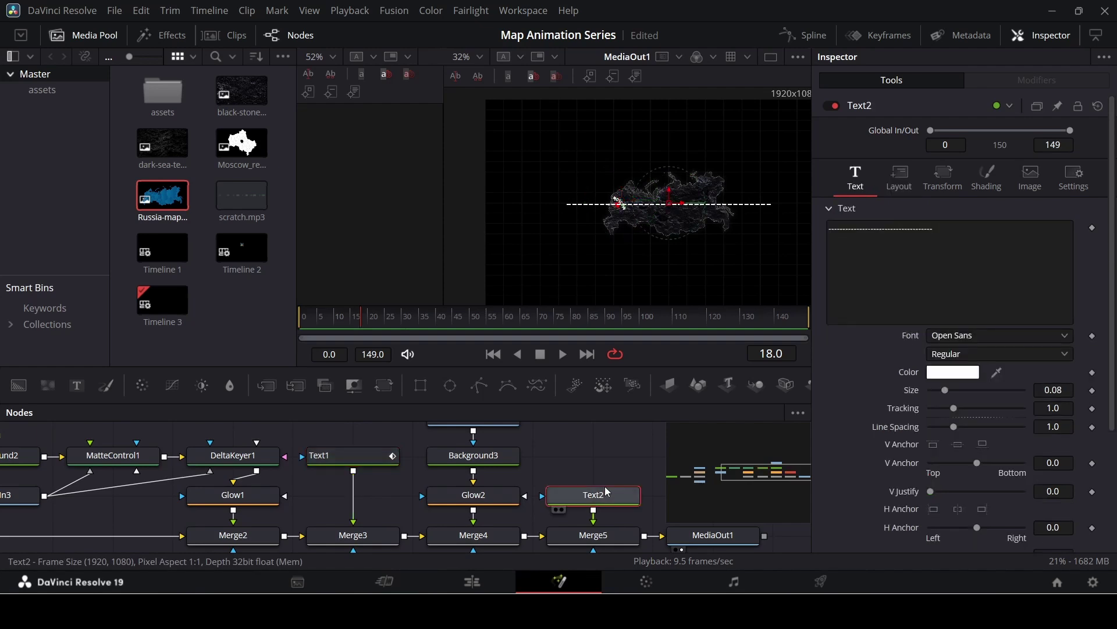
click(903, 178)
click(955, 230)
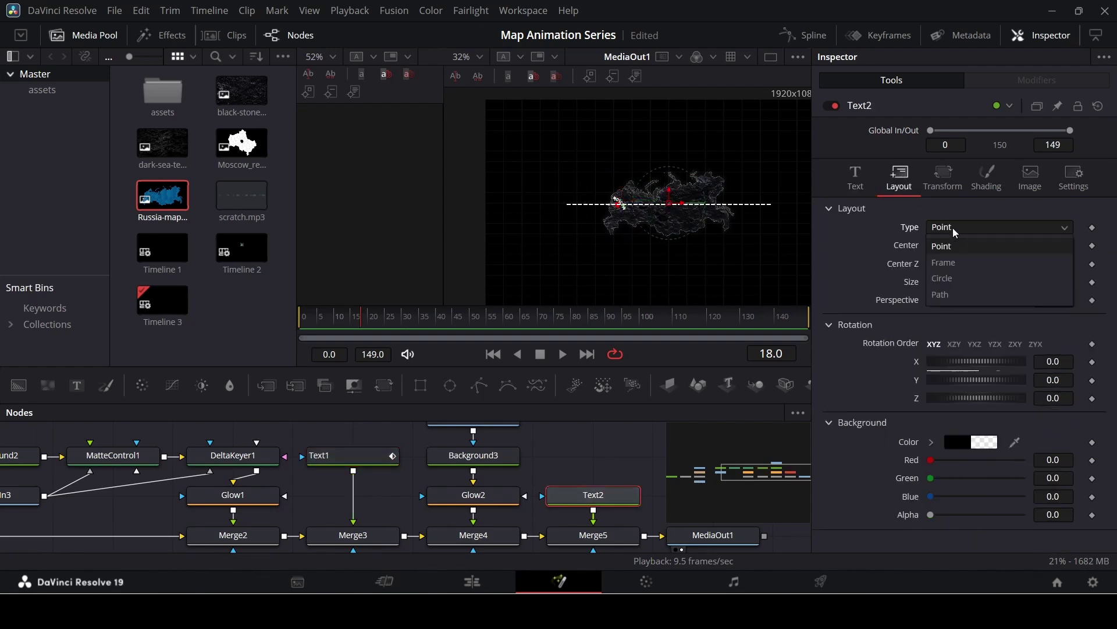
click(954, 294)
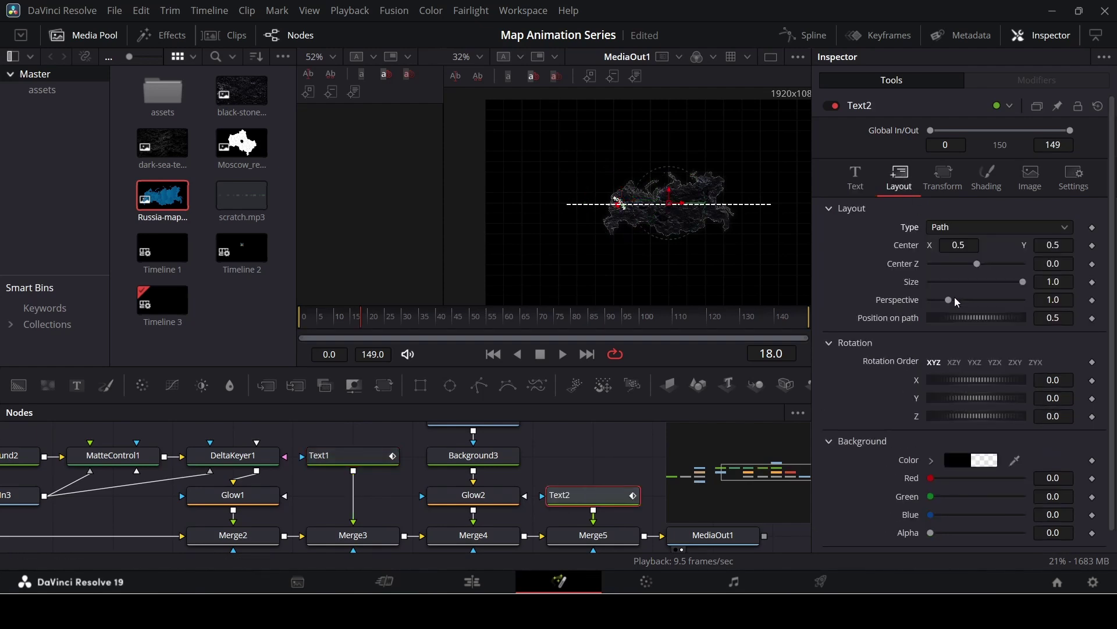
click(466, 226)
drag(616, 205, 630, 219)
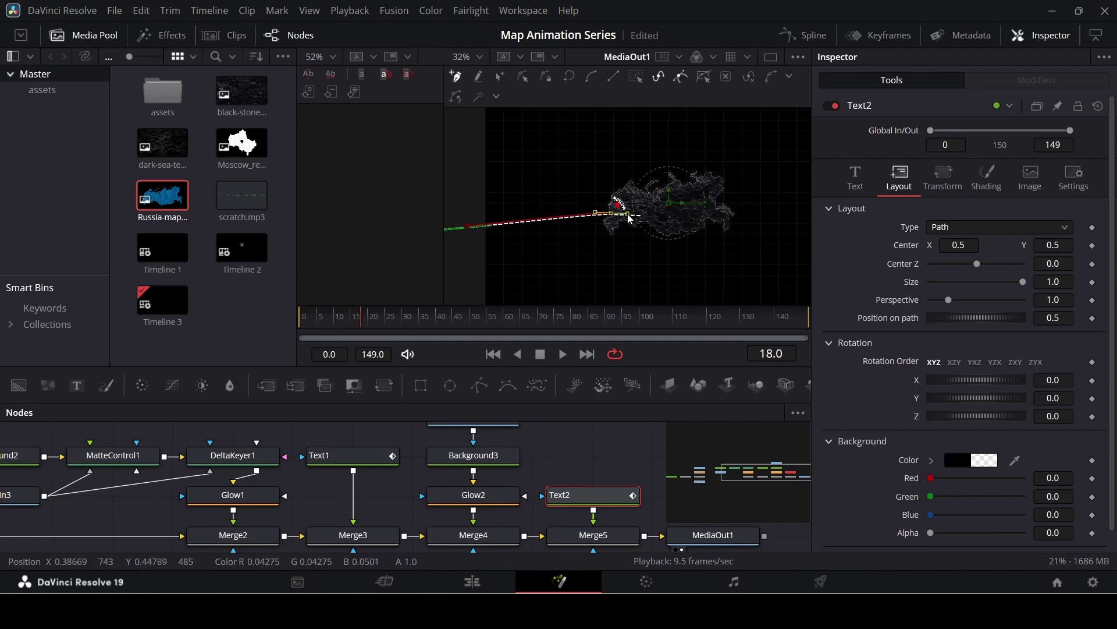
Raise the dashed path's end point to the height of the red Moscow region
scroll(628, 216, up, 4)
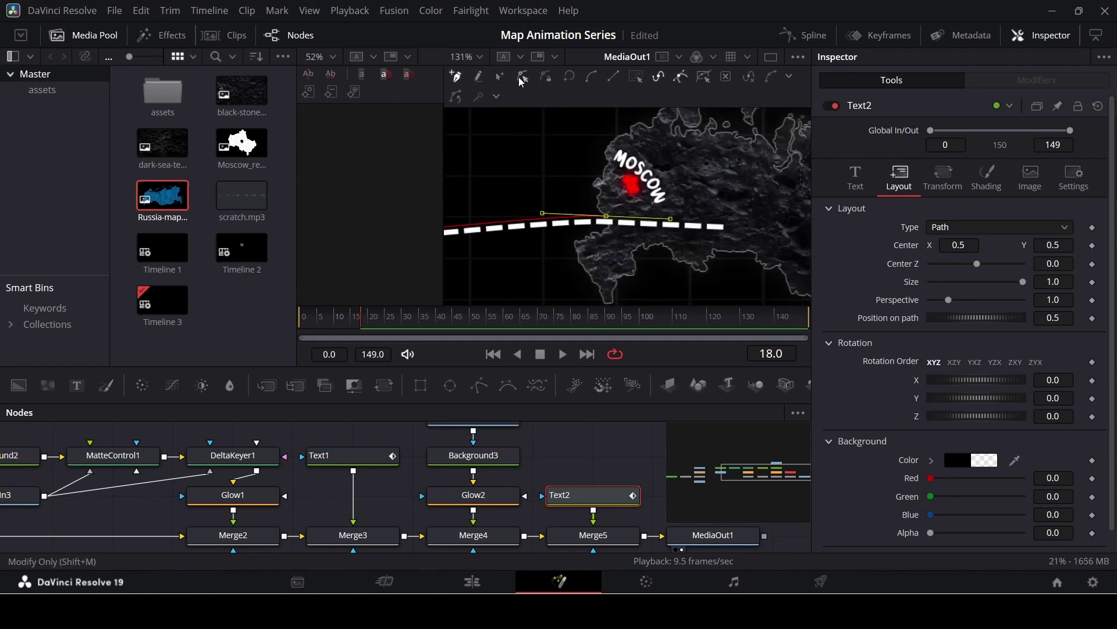
drag(609, 219, 600, 181)
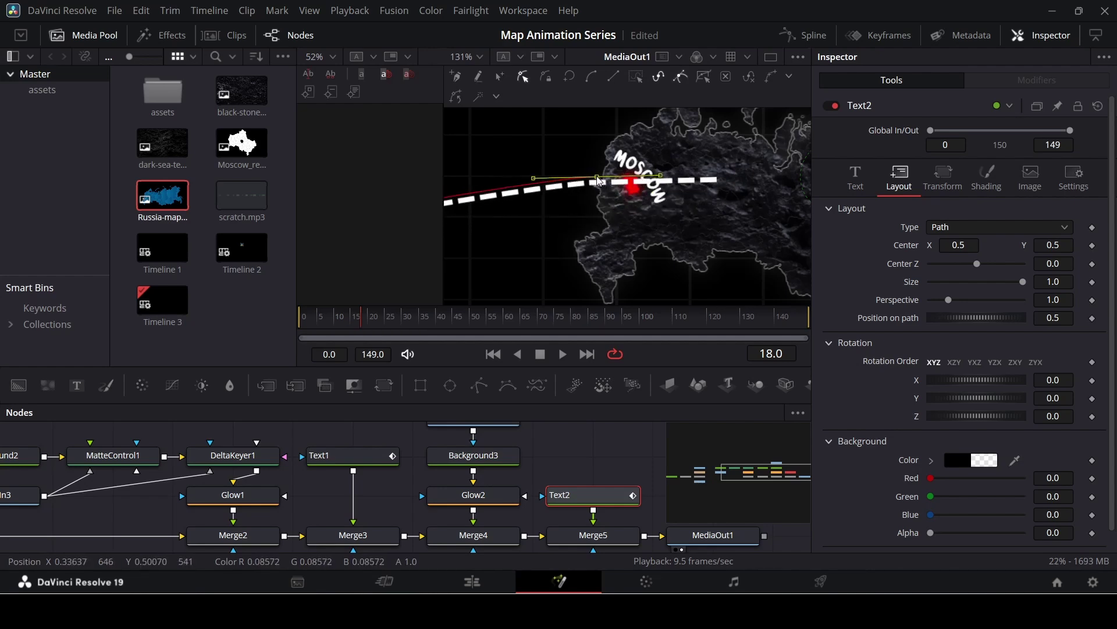
scroll(634, 195, down, 6)
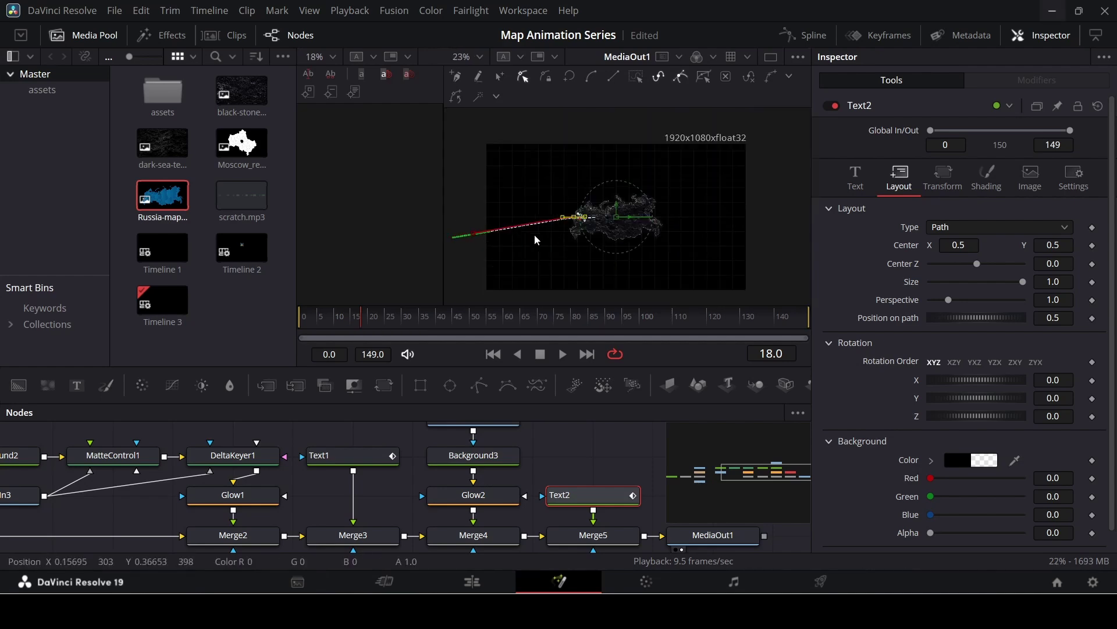
Bend the dashed path into a gentle S-curve by reshaping both ends, and adjust its end so it runs into the red region
scroll(536, 240, up, 3)
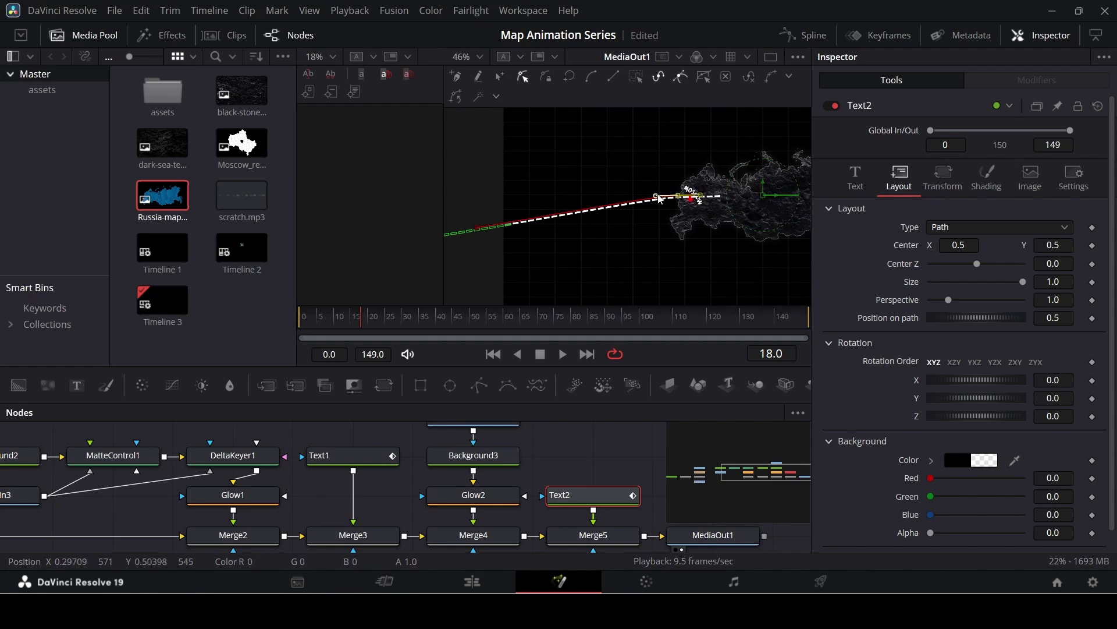
drag(659, 198, 600, 235)
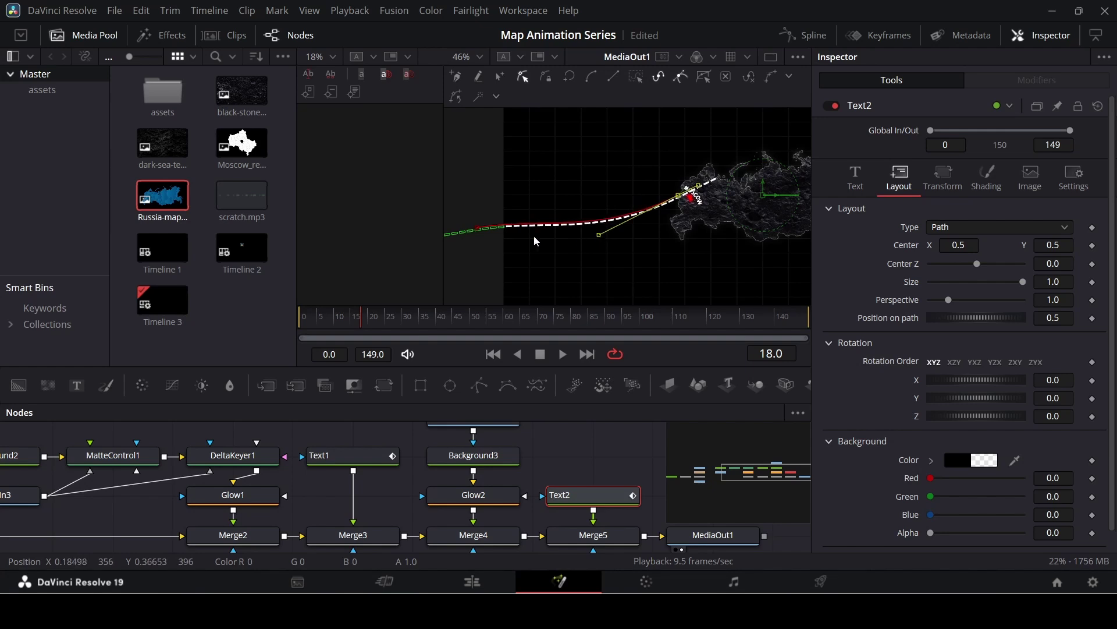
drag(474, 229, 532, 177)
scroll(646, 201, up, 5)
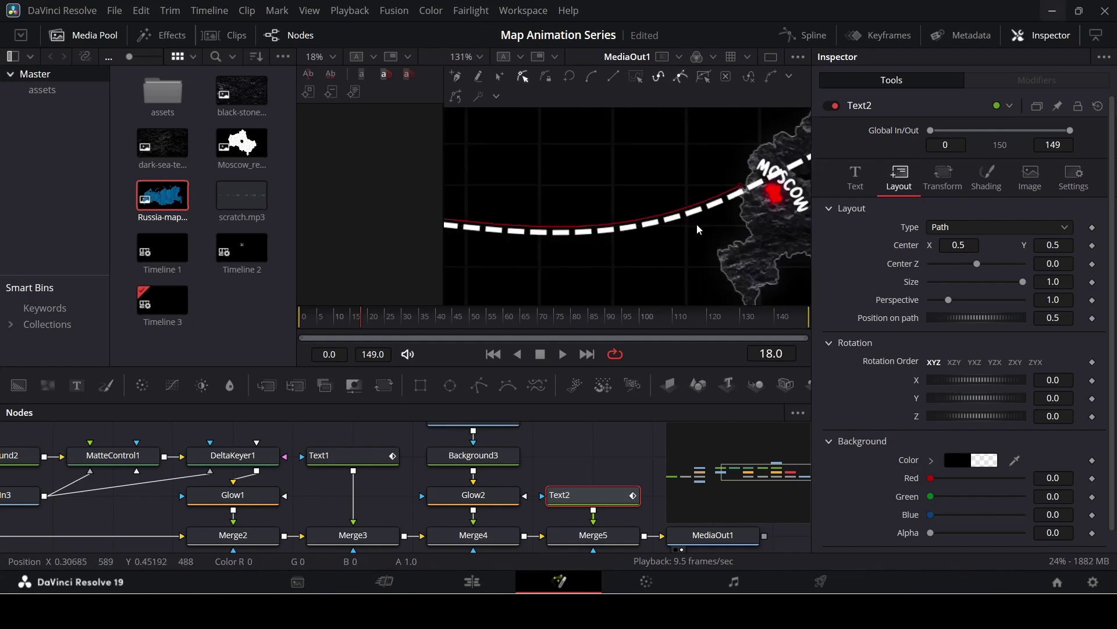
drag(740, 186, 755, 208)
Delete trailing hyphens until the dashed line stops at the red Moscow region, then deselect the Text node
scroll(756, 208, down, 6)
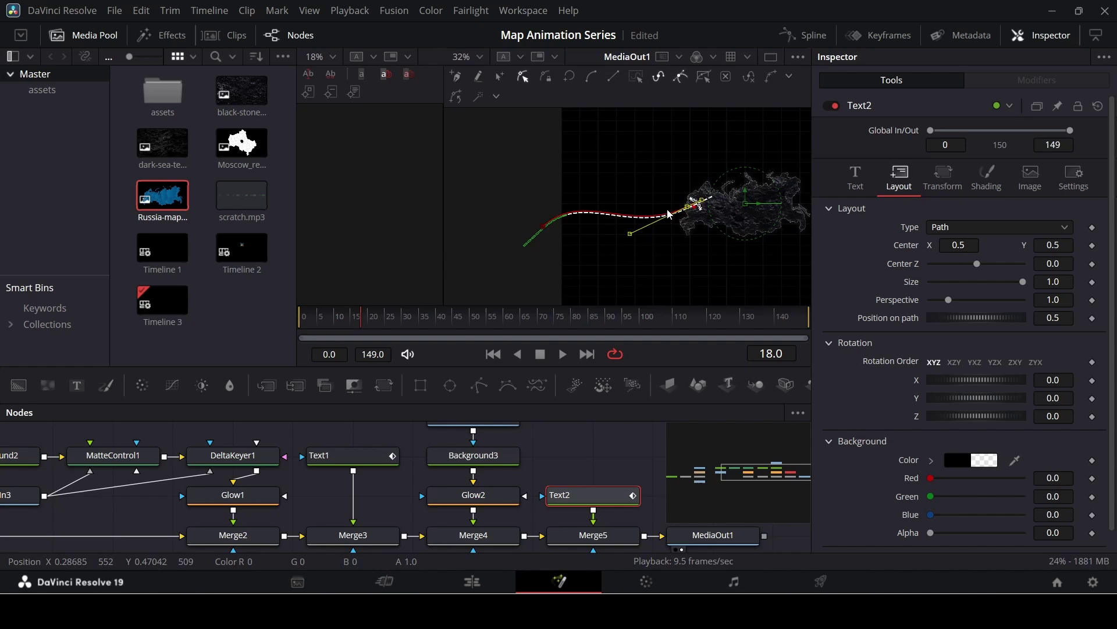
click(856, 180)
click(992, 285)
key(BackSpace)
key(BackSpace)
key(BackSpace)
key(BackSpace)
key(BackSpace)
key(BackSpace)
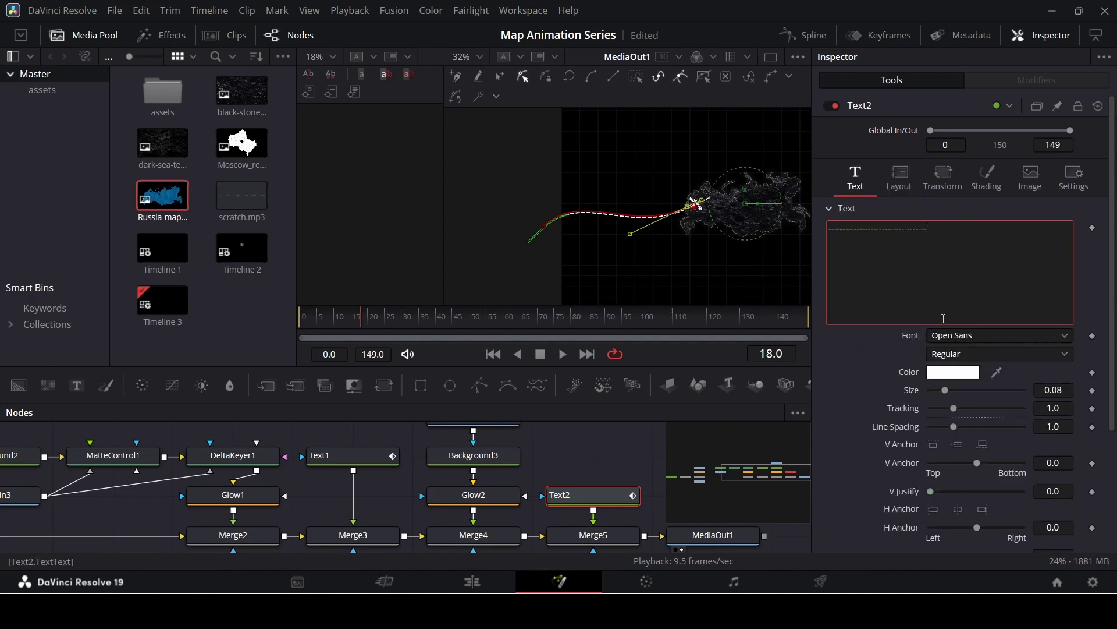
key(BackSpace)
scroll(690, 213, up, 10)
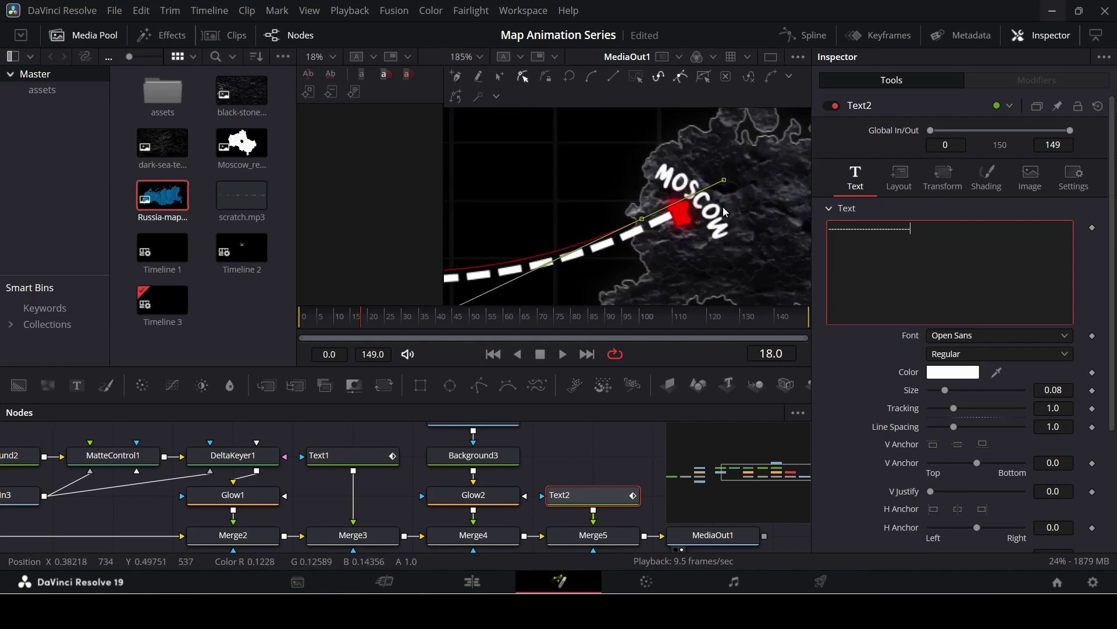
scroll(645, 213, down, 10)
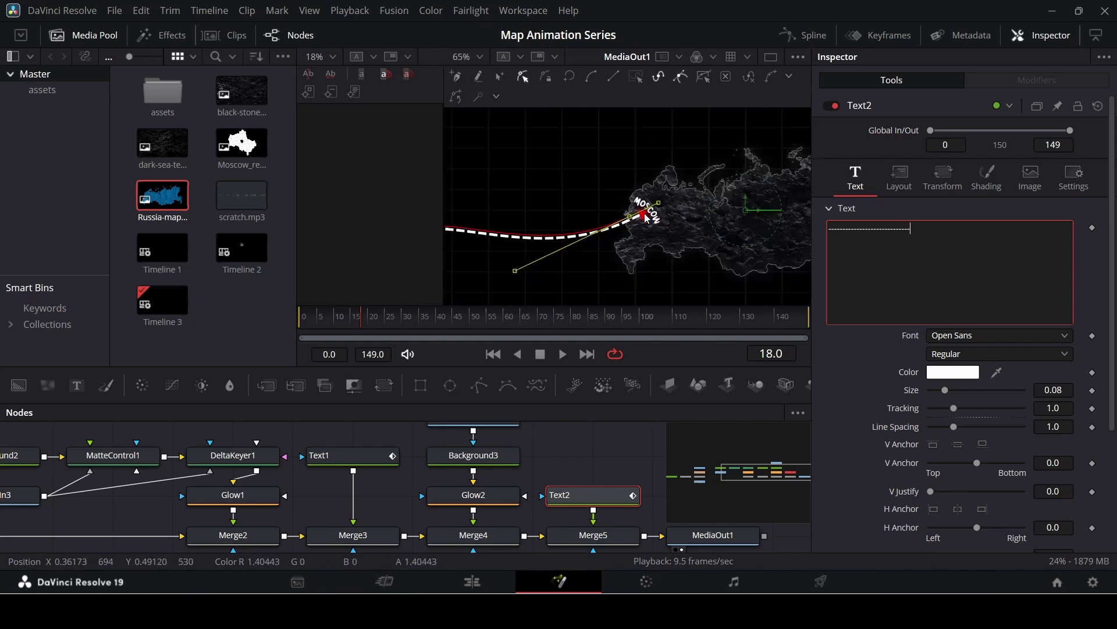
click(601, 463)
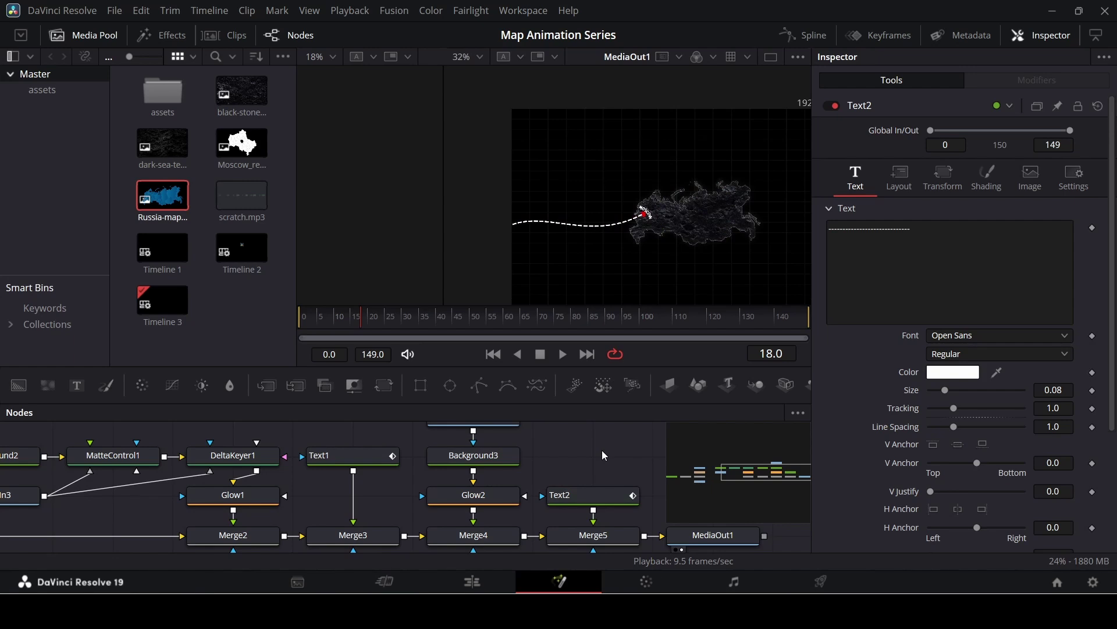
Set the dashed line's text size to 0.078 so it ends just at the edge of the red region
scroll(640, 220, up, 7)
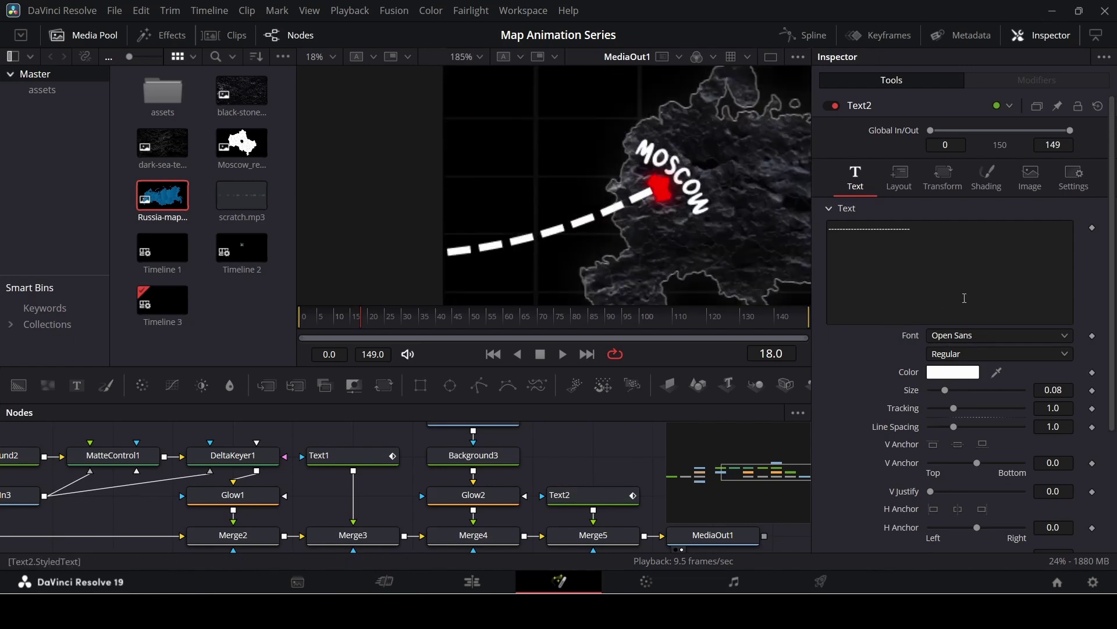
click(1059, 390)
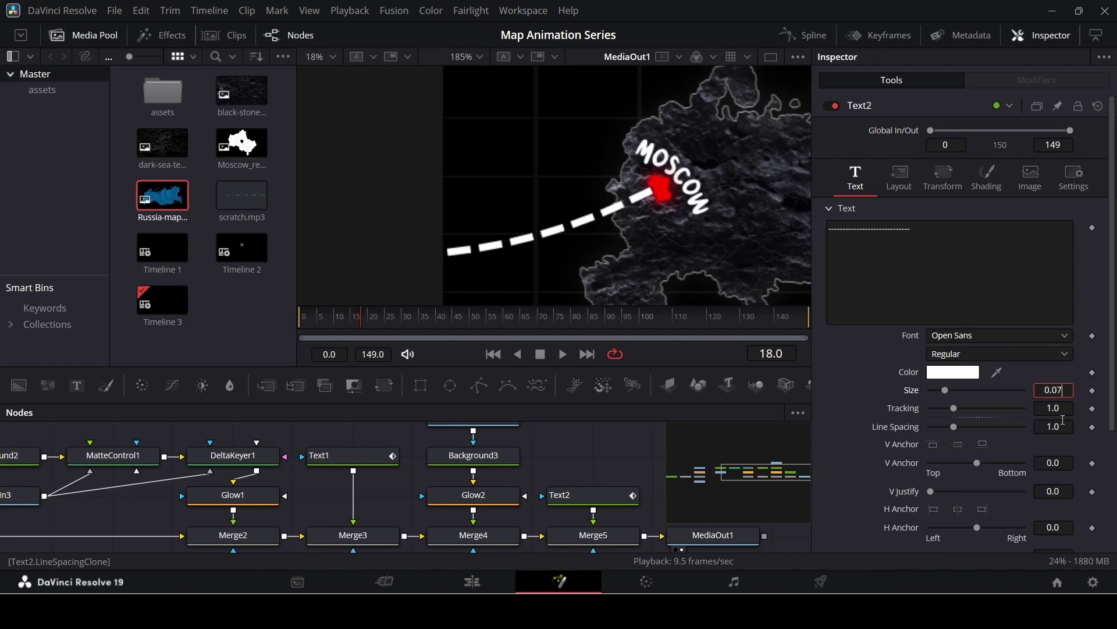
text(0.07)
key(Tab)
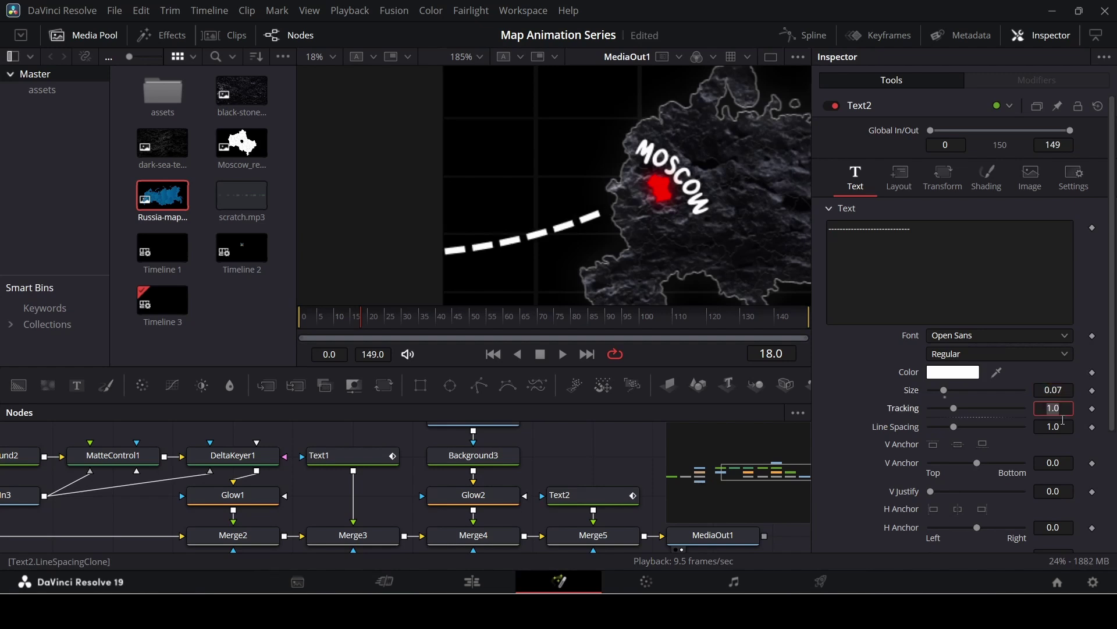
click(1071, 389)
text(7)
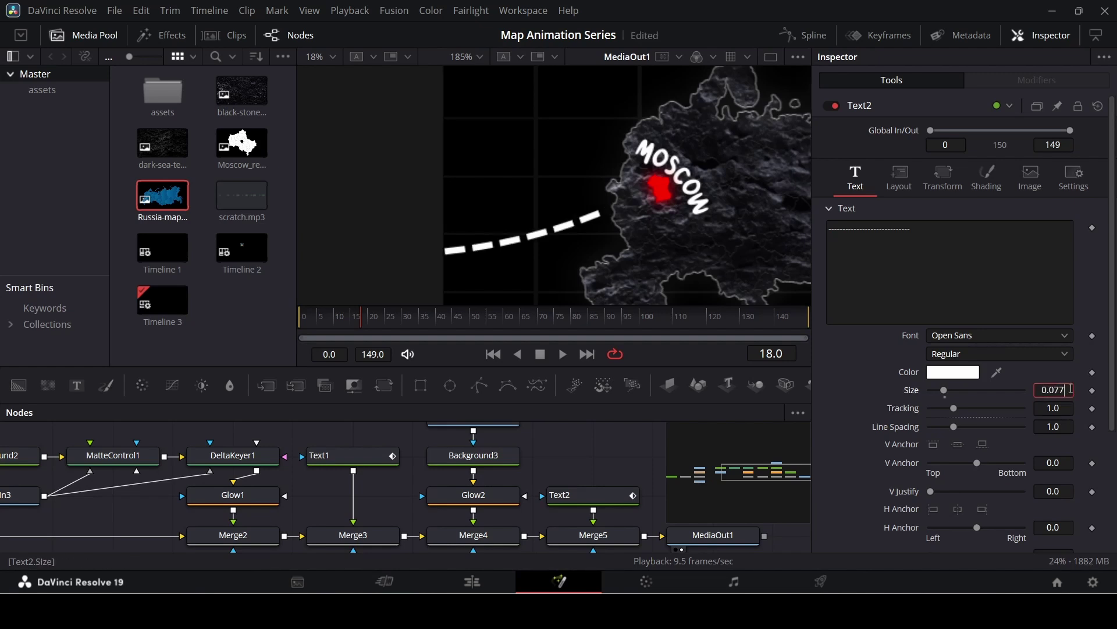
text(8)
key(Tab)
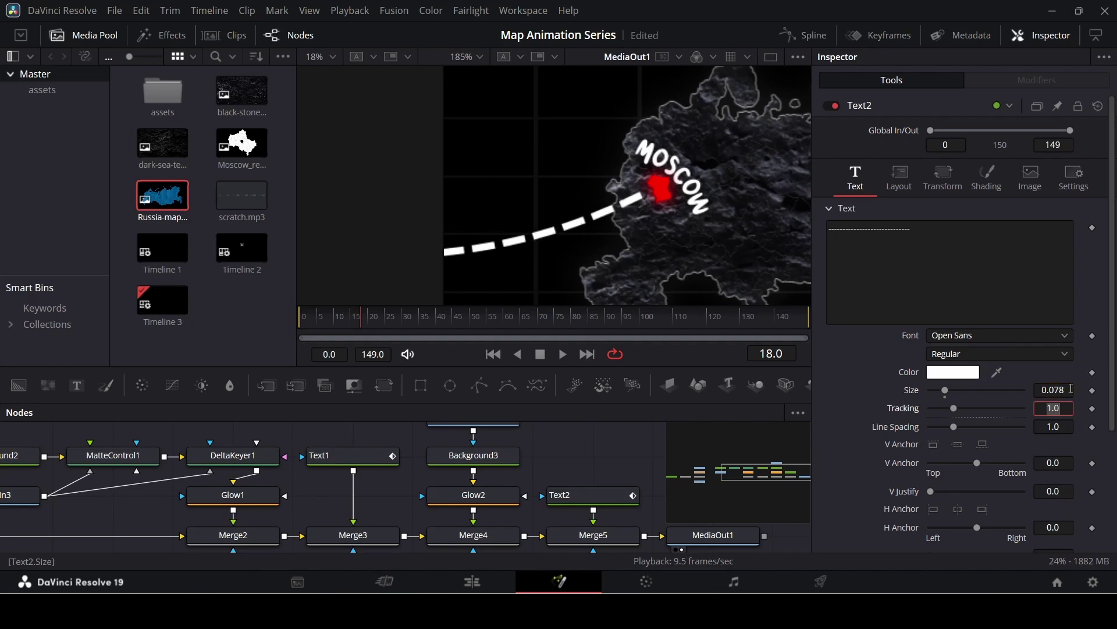
Change the dashed line's color to pure red, #ff0000
scroll(661, 219, down, 5)
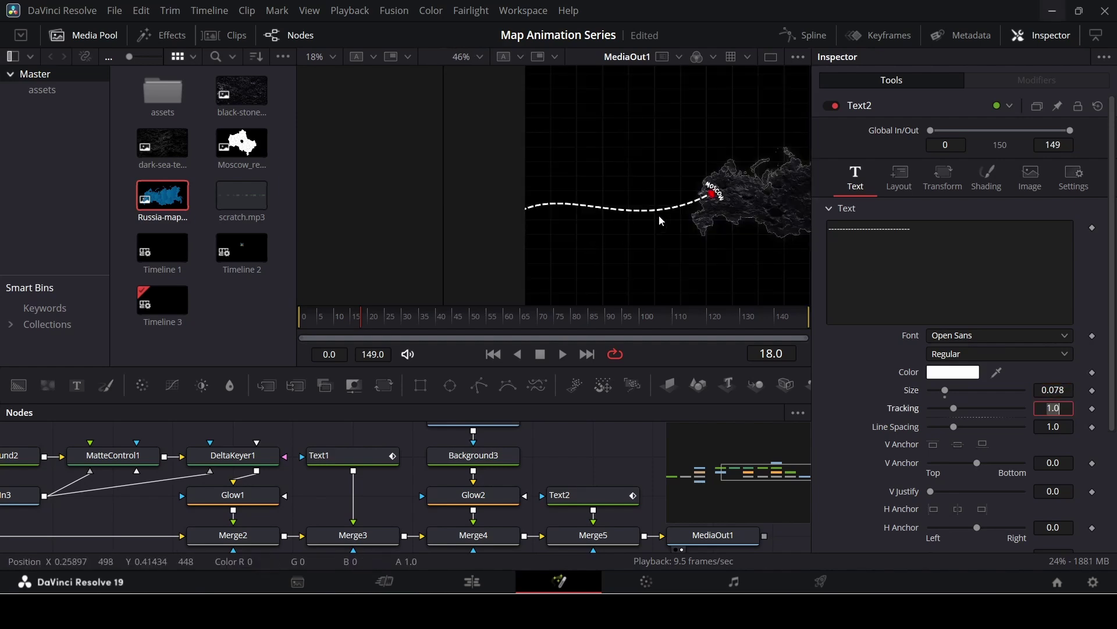
click(971, 373)
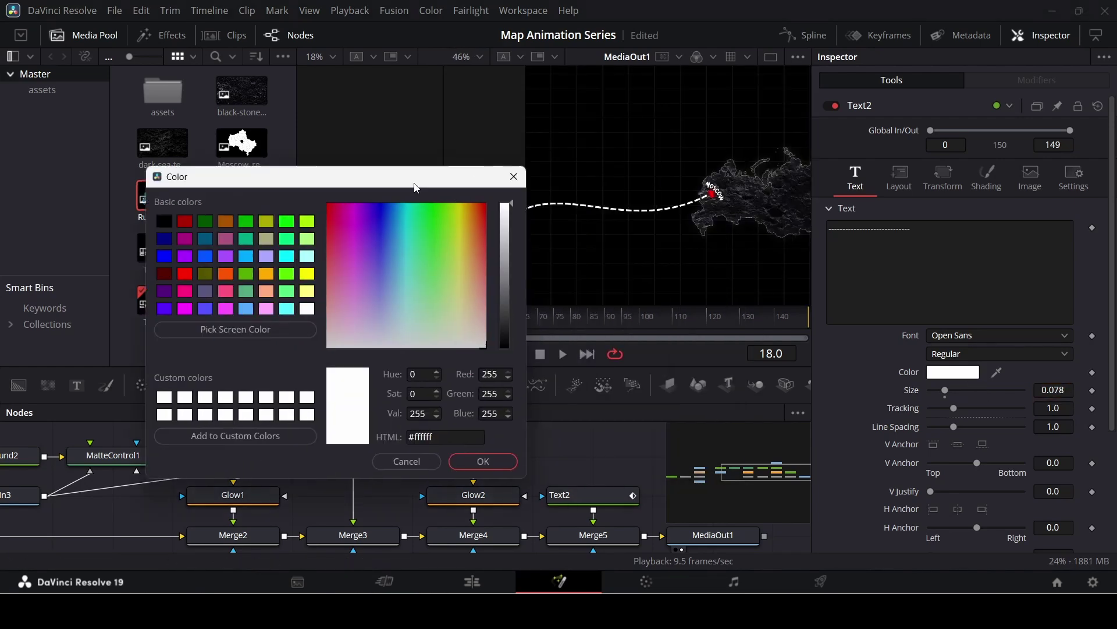
drag(431, 215, 466, 199)
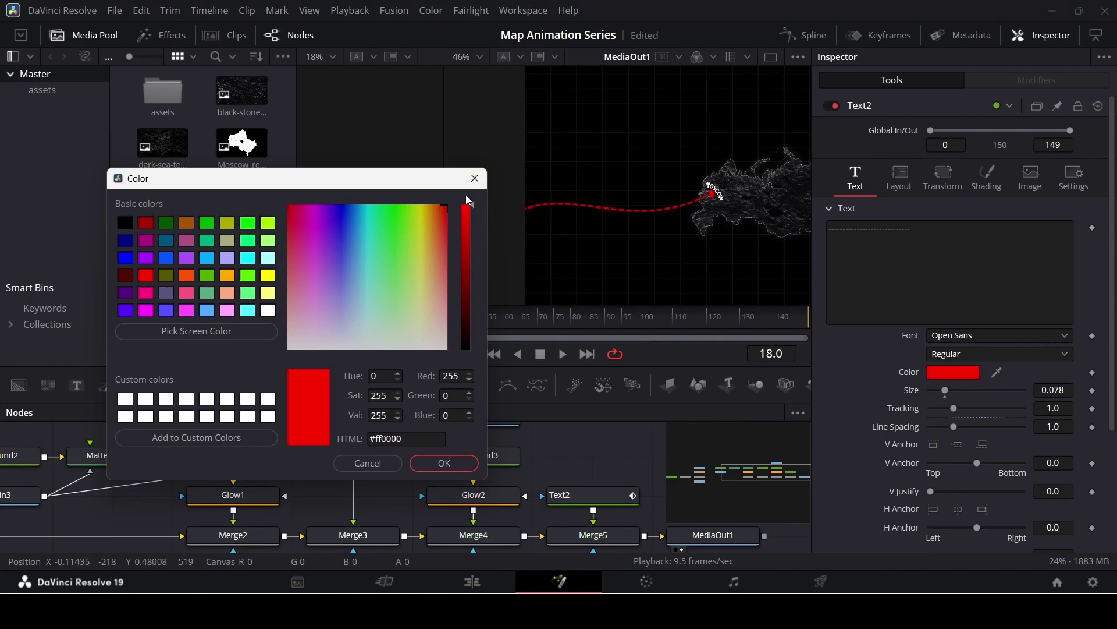
click(470, 459)
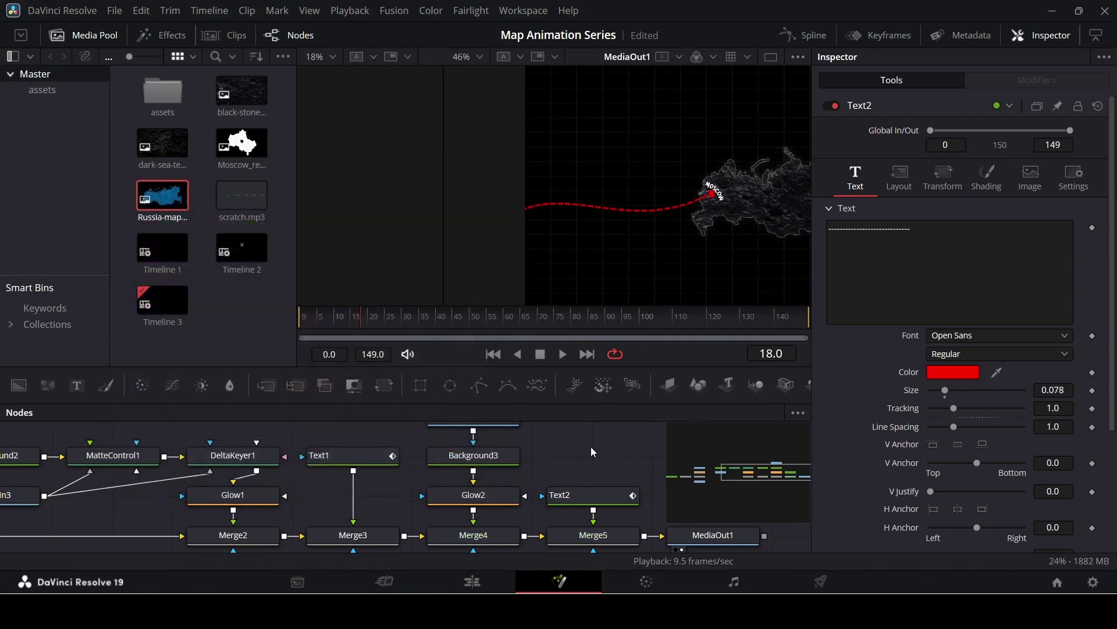
Move the dashed line's Text node up in the node graph and insert a Glow node between it and its Merge
scroll(728, 212, up, 2)
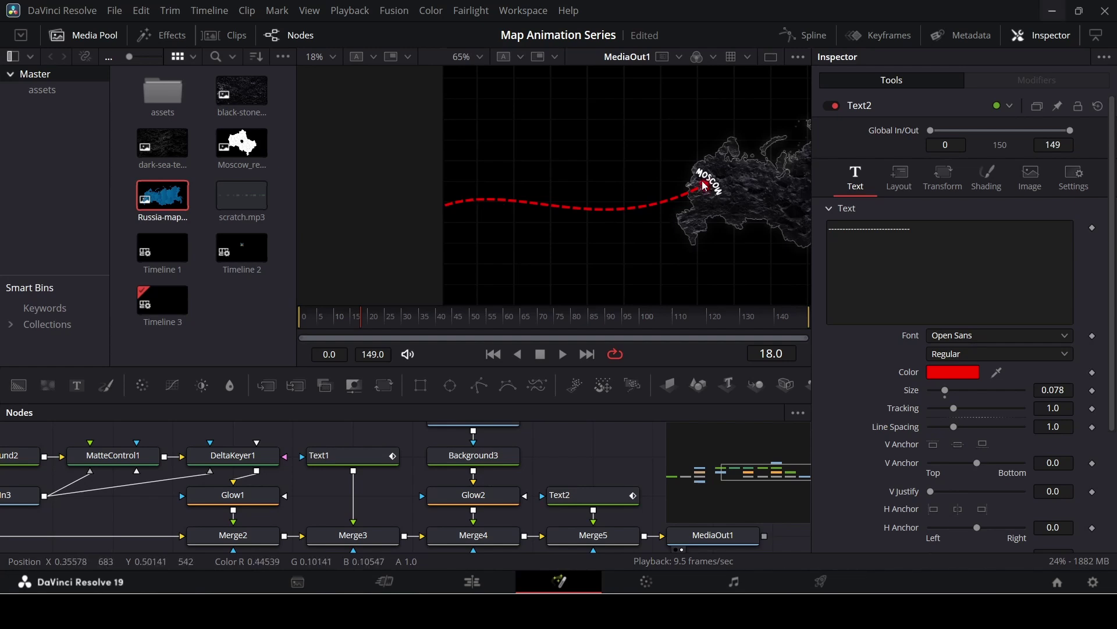
scroll(713, 188, up, 3)
scroll(714, 192, down, 3)
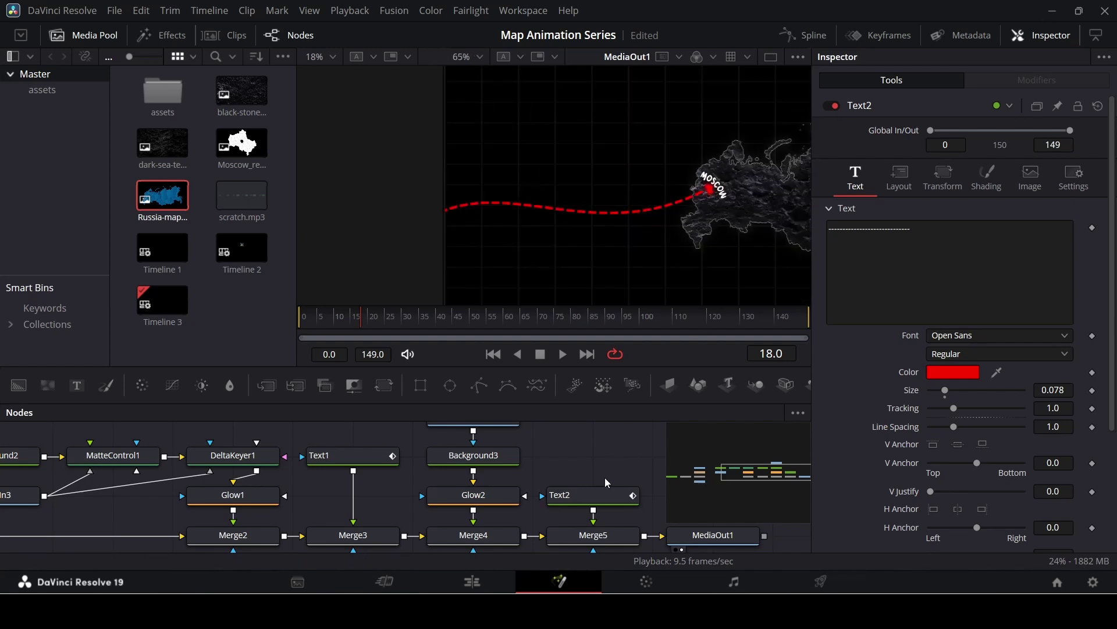
drag(605, 494, 612, 452)
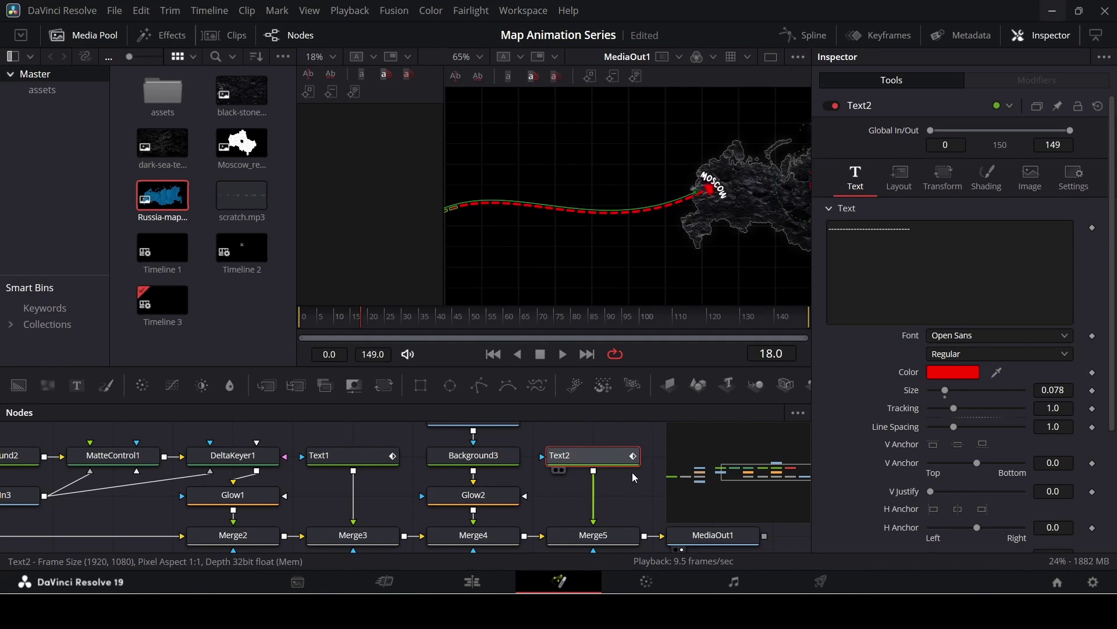
key(shift+space)
text(glo)
key(Return)
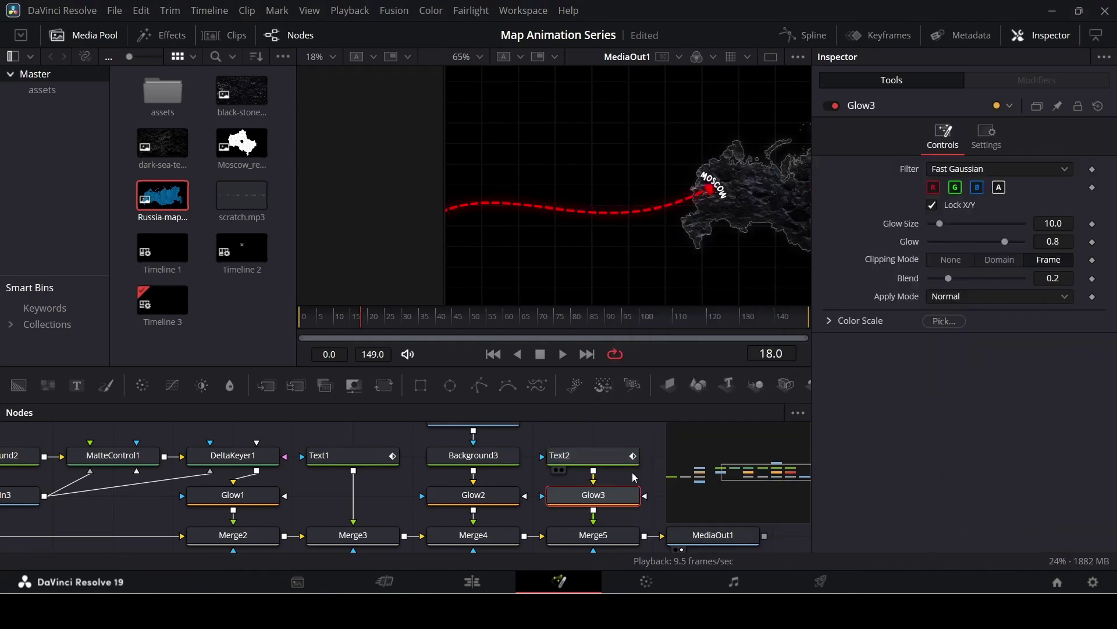
Try a larger glow size and a glow strength of 0.921 on the dashed line, restoring the default for both
scroll(688, 205, up, 10)
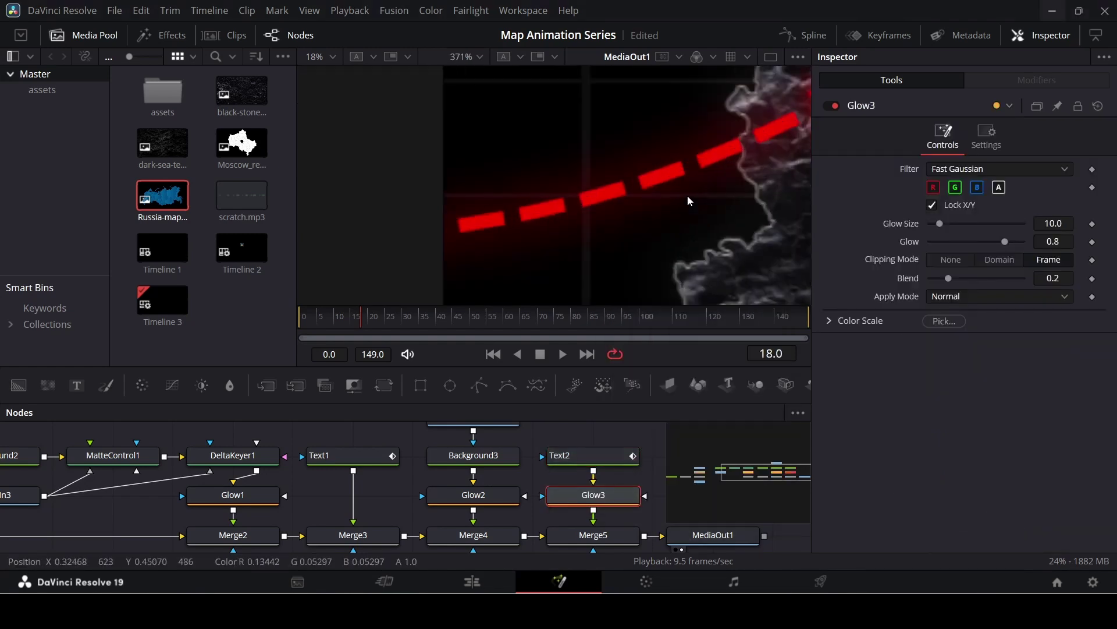
click(959, 225)
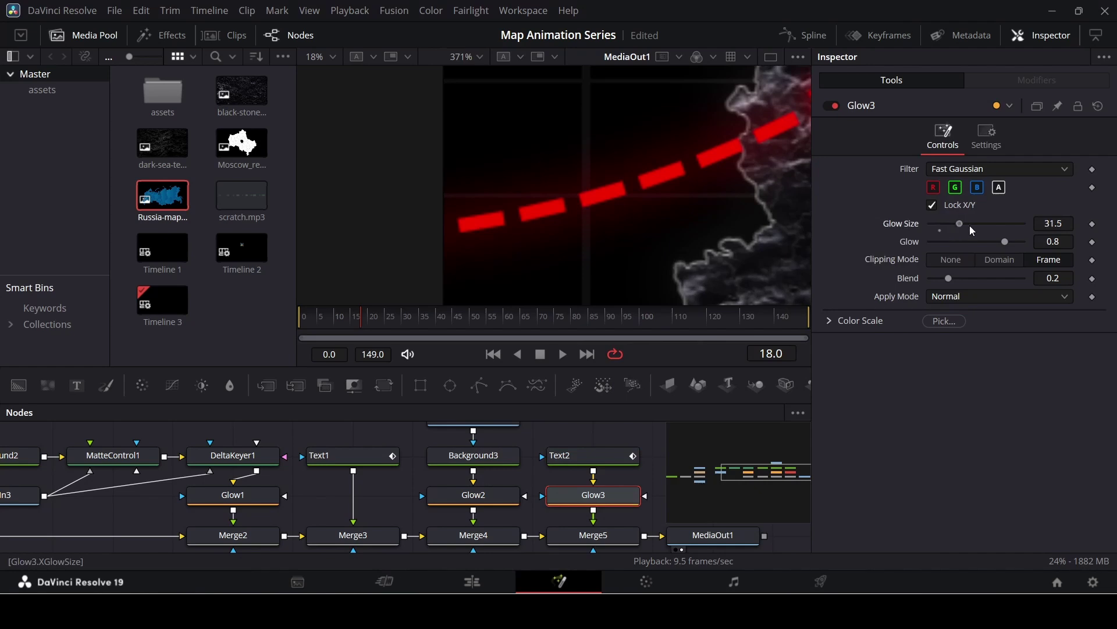
drag(972, 230, 940, 226)
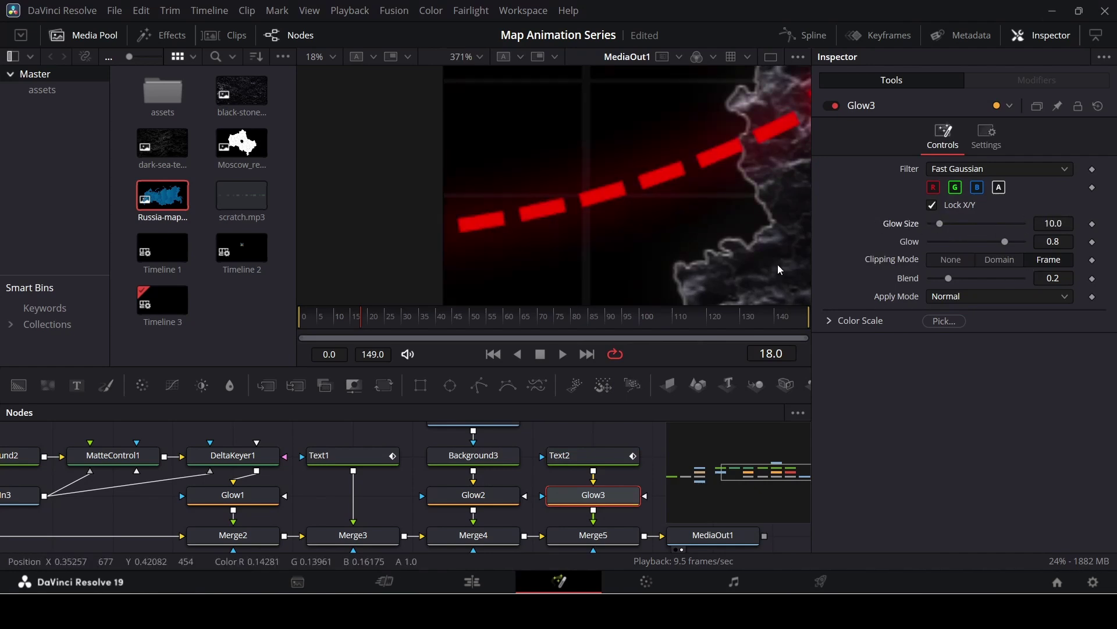
scroll(633, 194, down, 6)
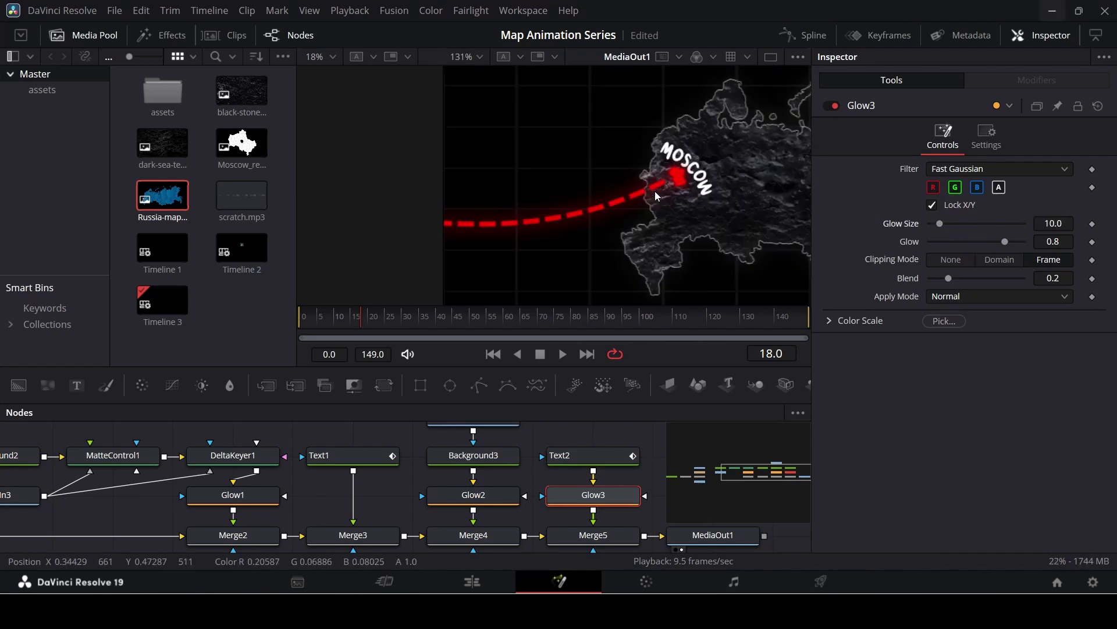
drag(1009, 241, 1019, 242)
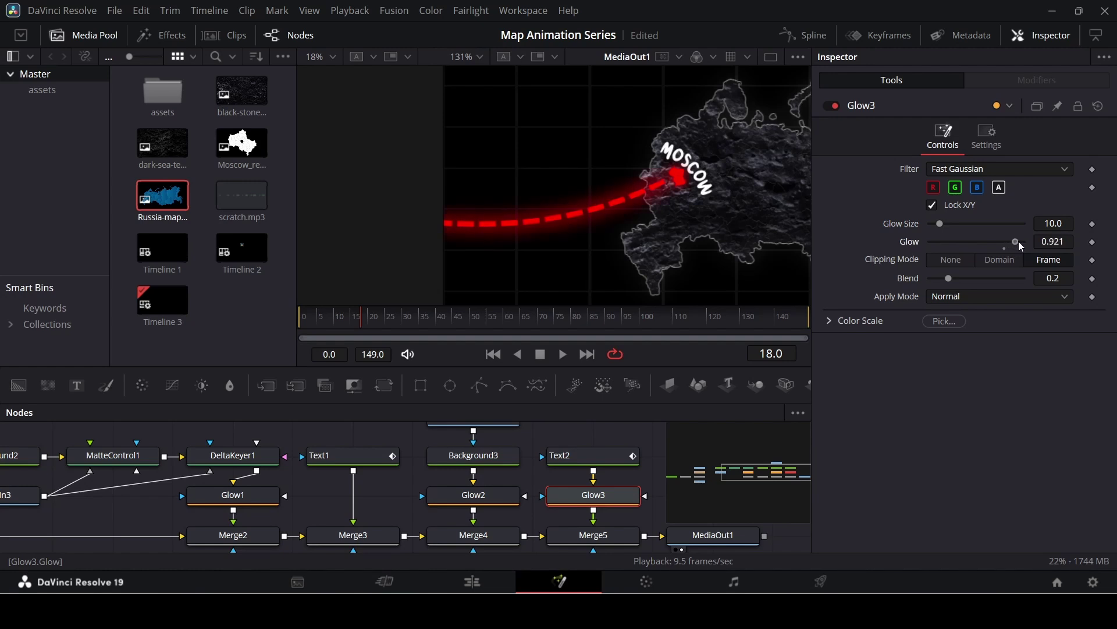
key(ctrl+z)
Set the dashed line's Glow strength to 0.85 and check the effect close up and from afar
scroll(644, 197, up, 3)
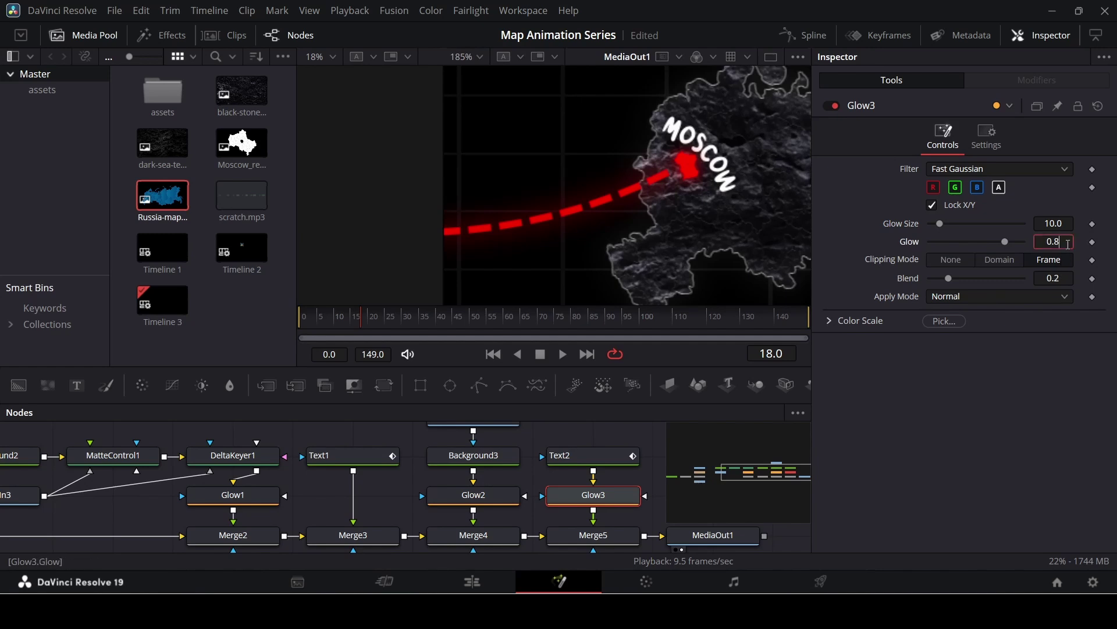
text(5)
key(Return)
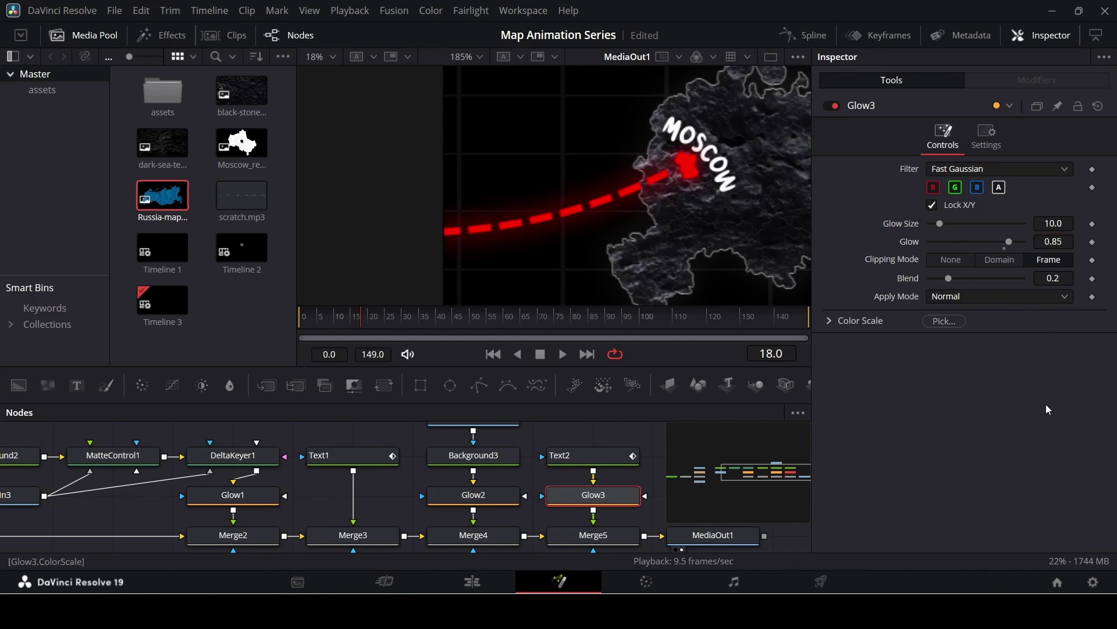
scroll(641, 198, up, 5)
scroll(671, 181, down, 8)
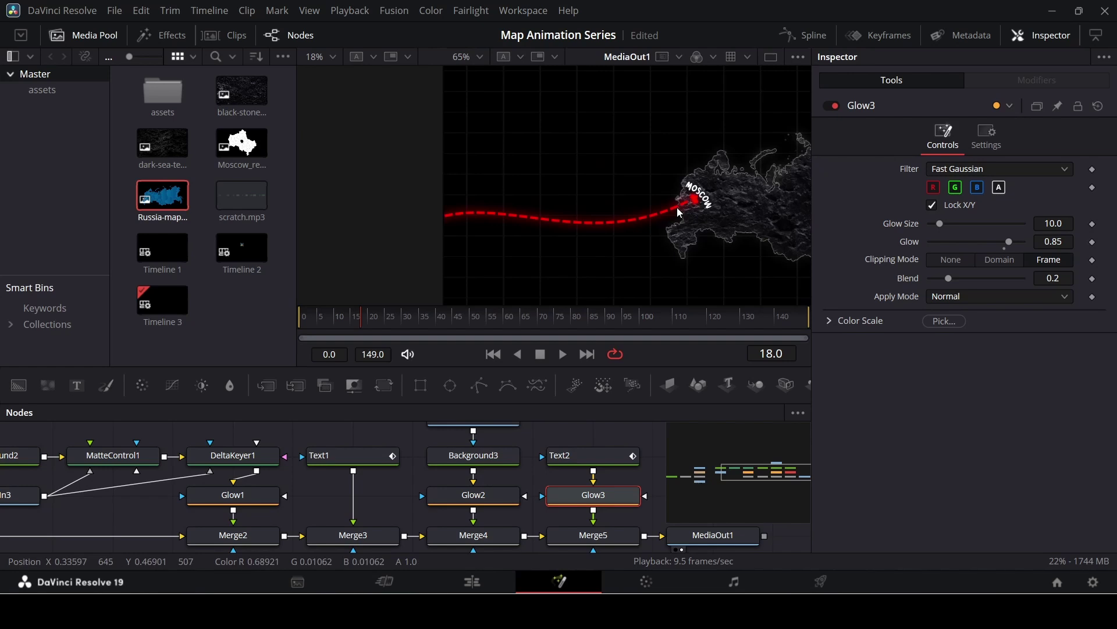
Add a Blend keyframe of 1.0 at frame 30 on the Merge node that composites the red Moscow region
scroll(633, 238, down, 2)
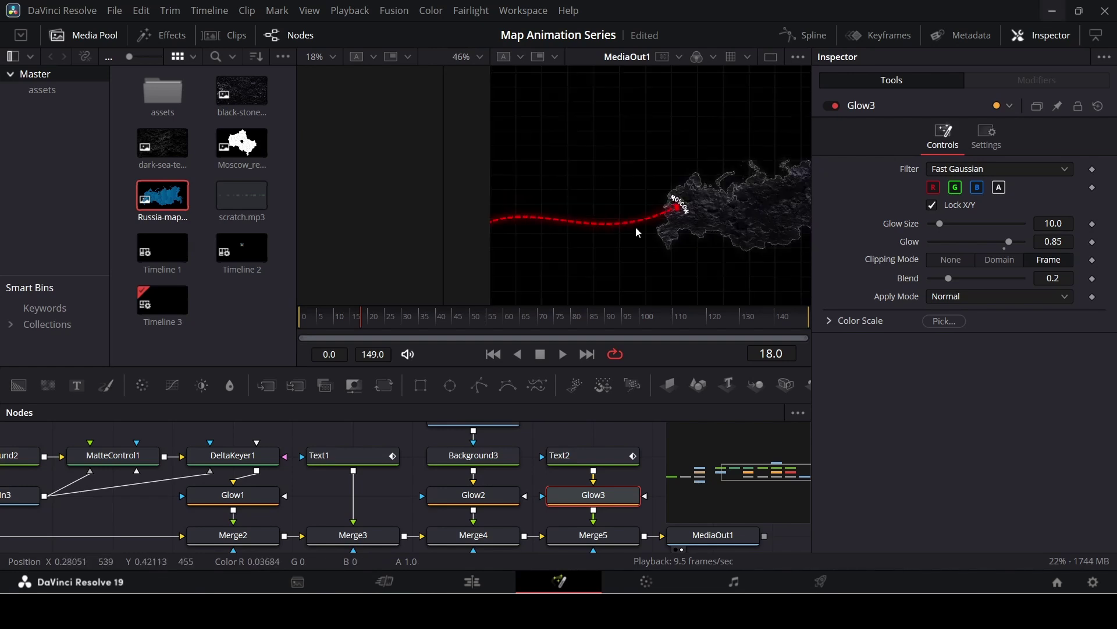
scroll(636, 226, up, 2)
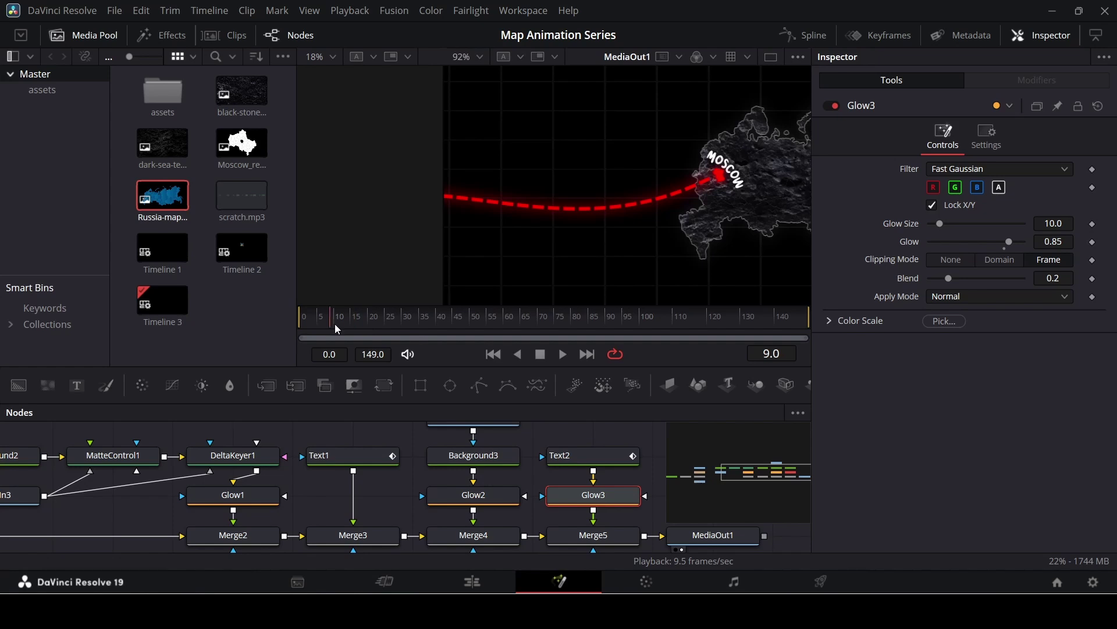
scroll(720, 195, up, 6)
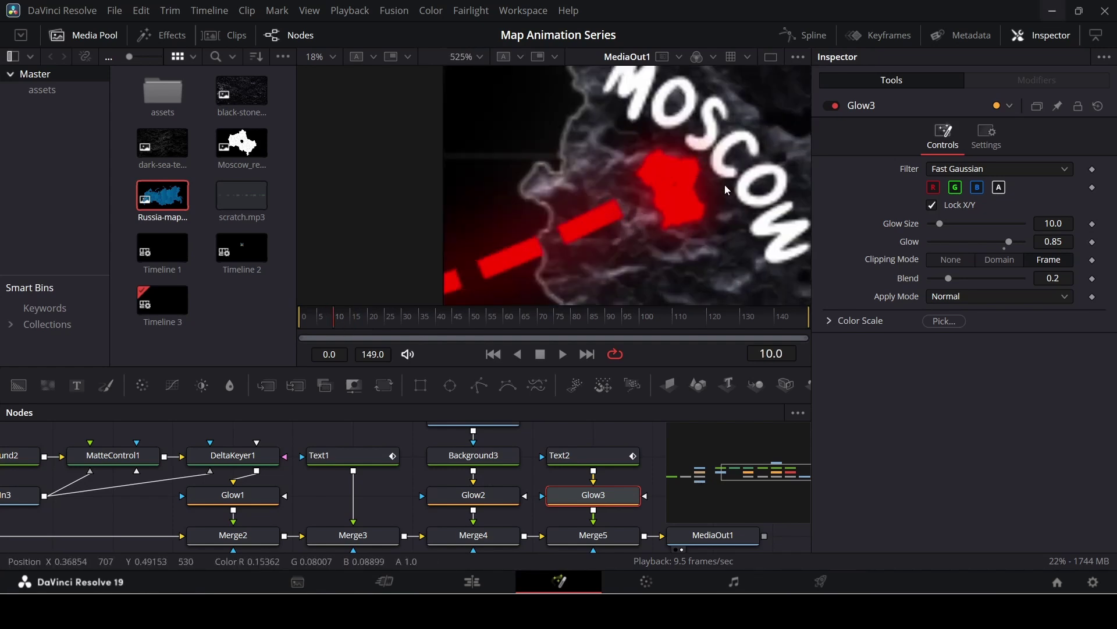
scroll(720, 197, down, 1)
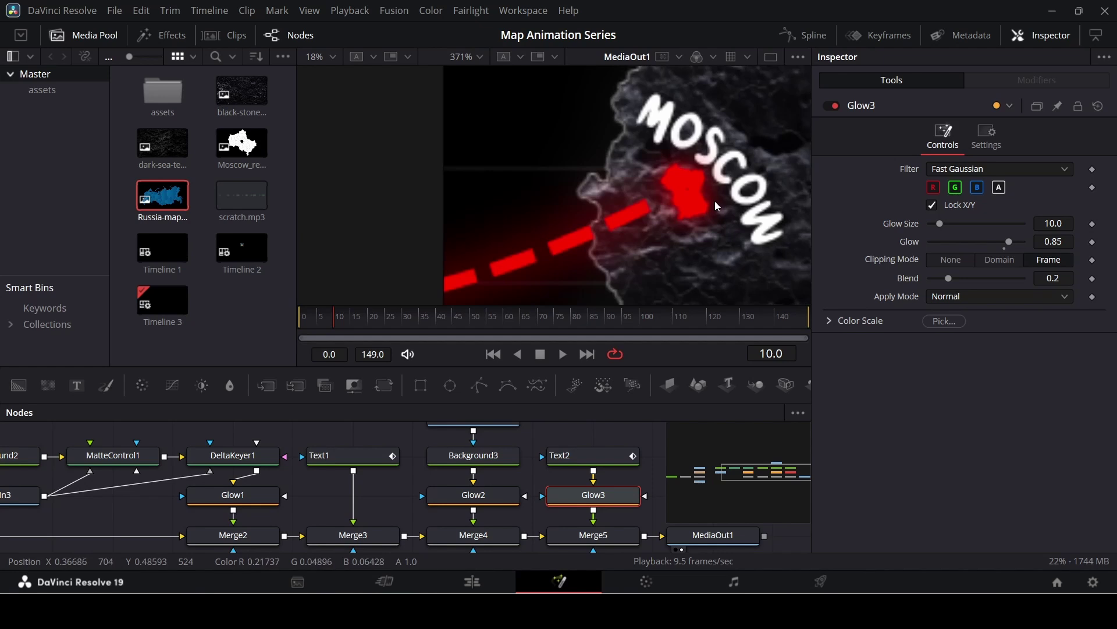
drag(711, 464, 775, 472)
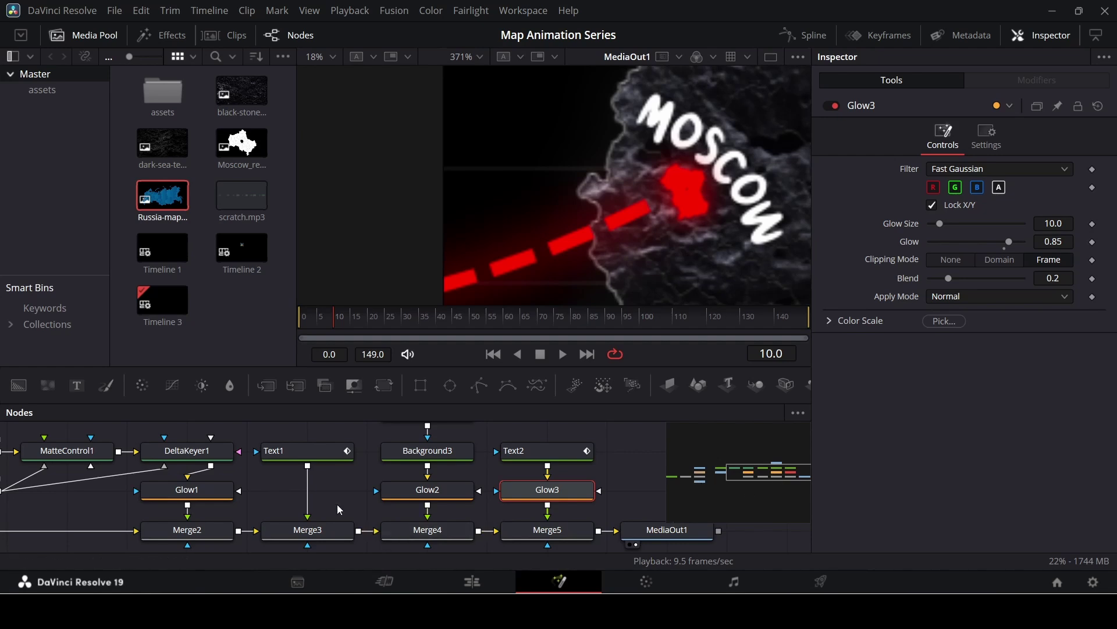
click(452, 530)
scroll(452, 529, down, 1)
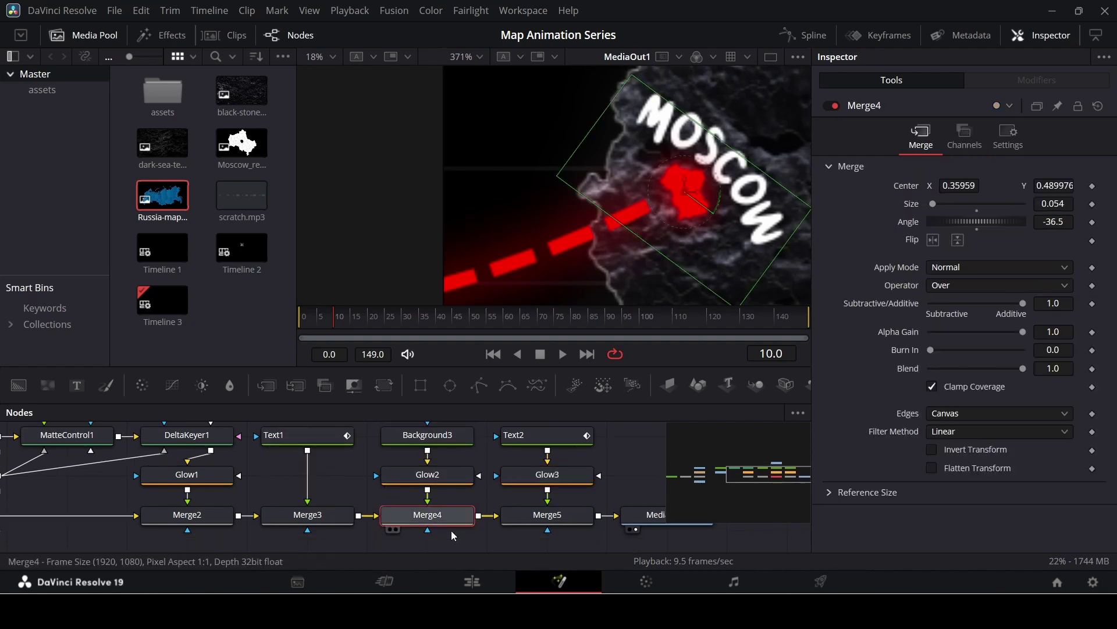
scroll(465, 472, up, 5)
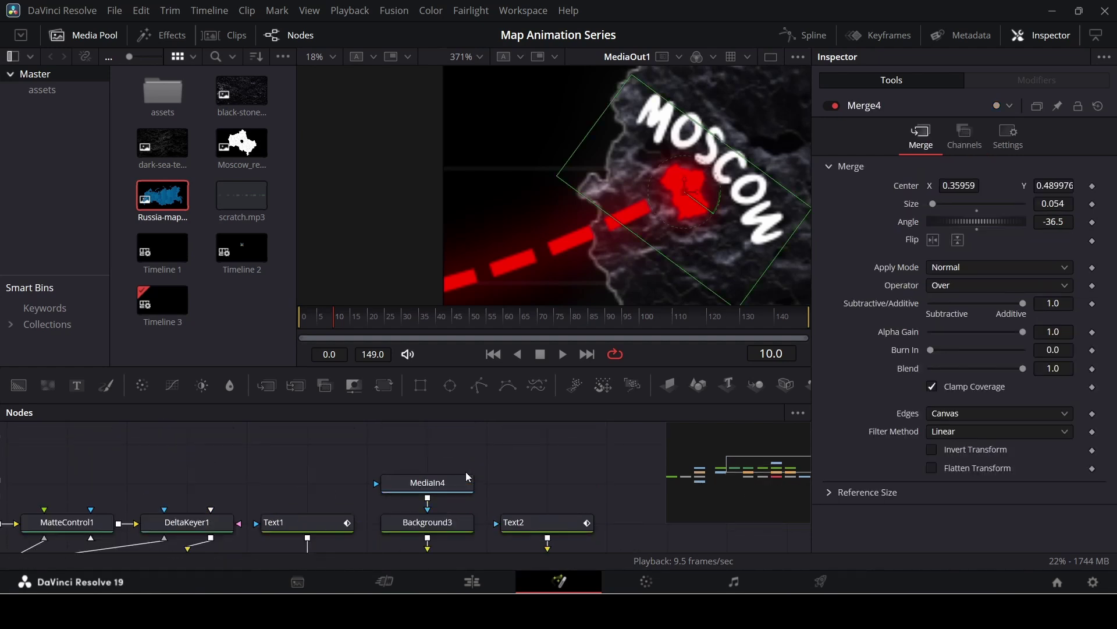
scroll(466, 471, down, 3)
scroll(442, 498, down, 3)
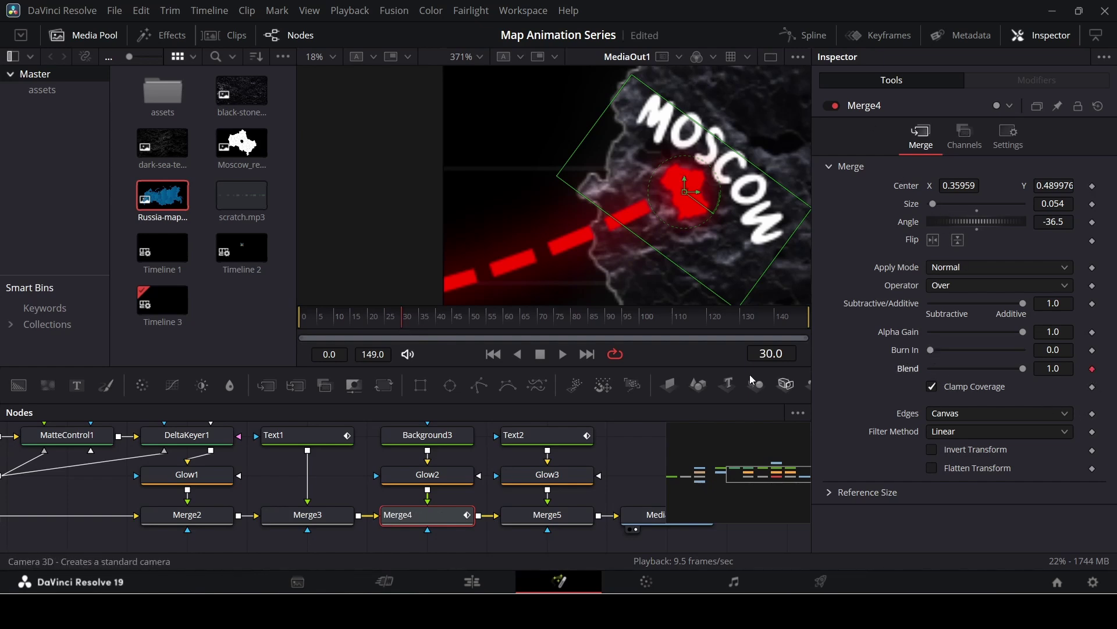
Set the red region's Blend to 0.0 at frame 10 and play back its fade-in
key(Left)
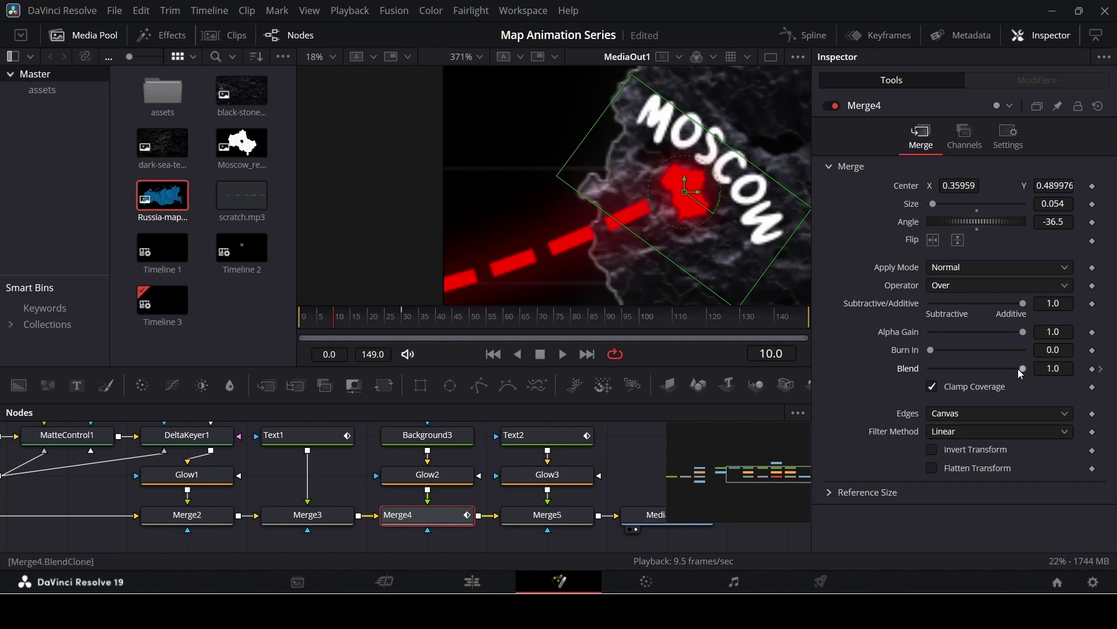
drag(1023, 368, 931, 368)
click(614, 449)
key(space)
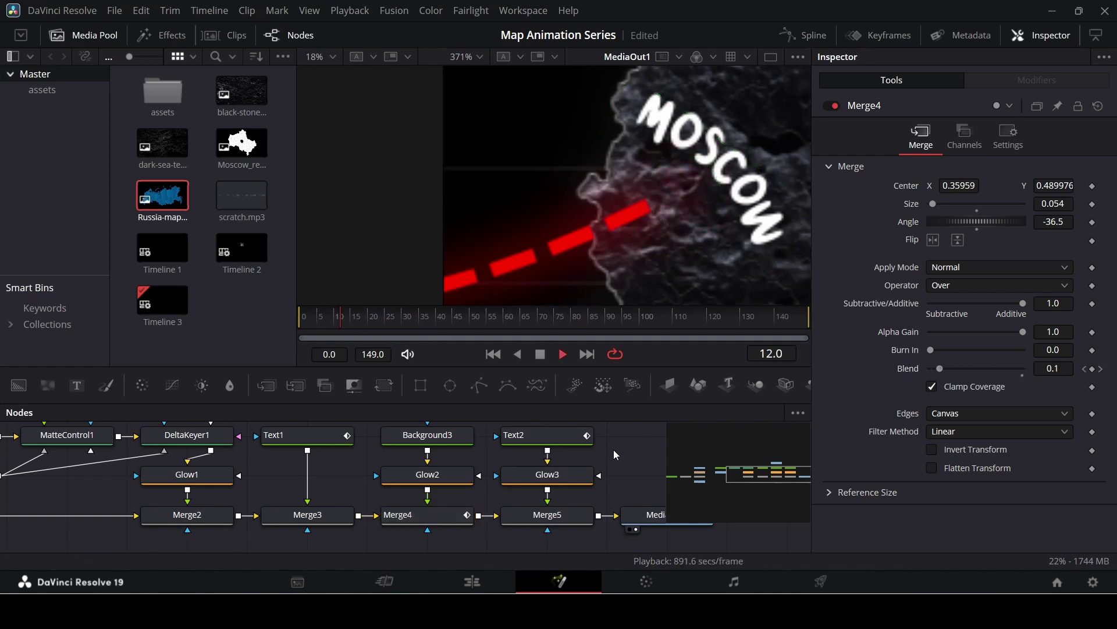
key(space)
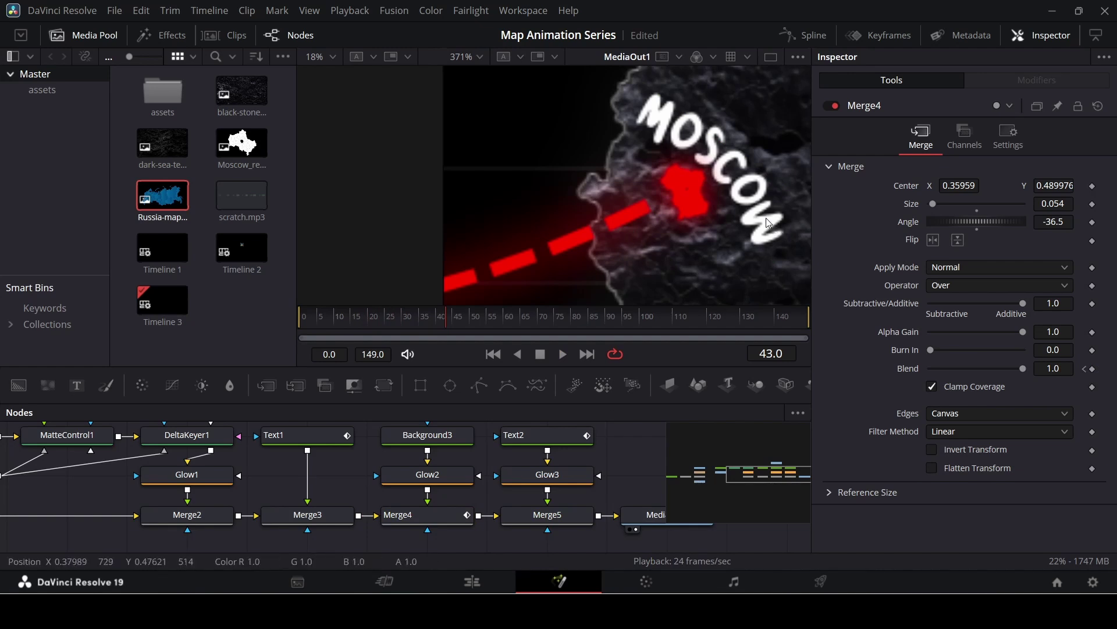
Add a shading Opacity keyframe of 1.0 at frame 50 on the MOSCOW label's Text node
click(315, 443)
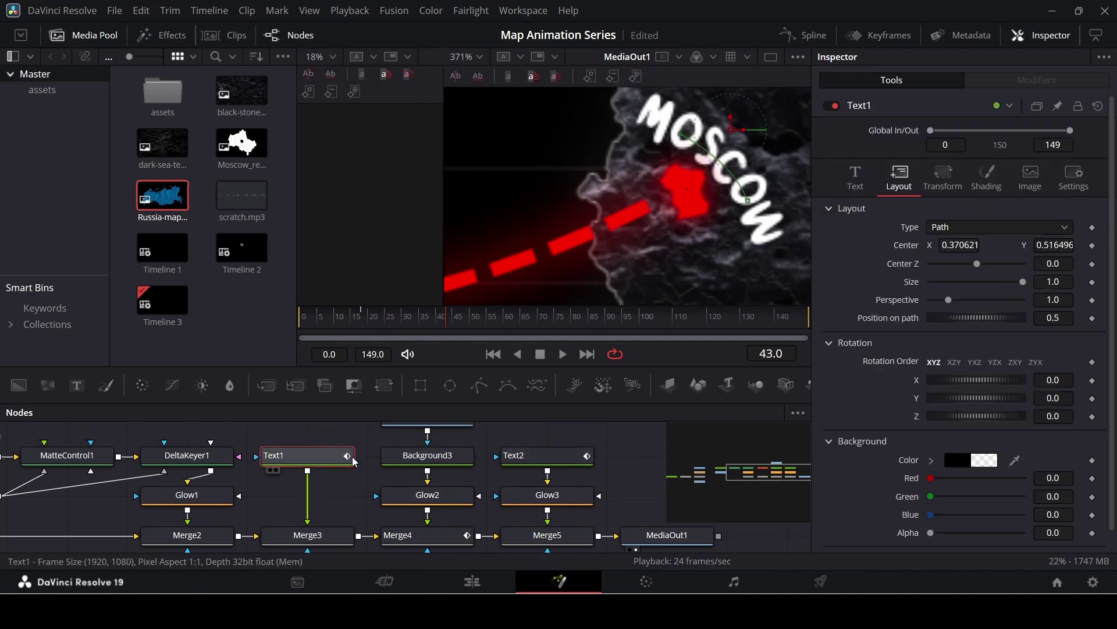
mouse_move(413, 319)
mouse_down()
mouse_move(302, 327)
mouse_move(410, 327)
mouse_up()
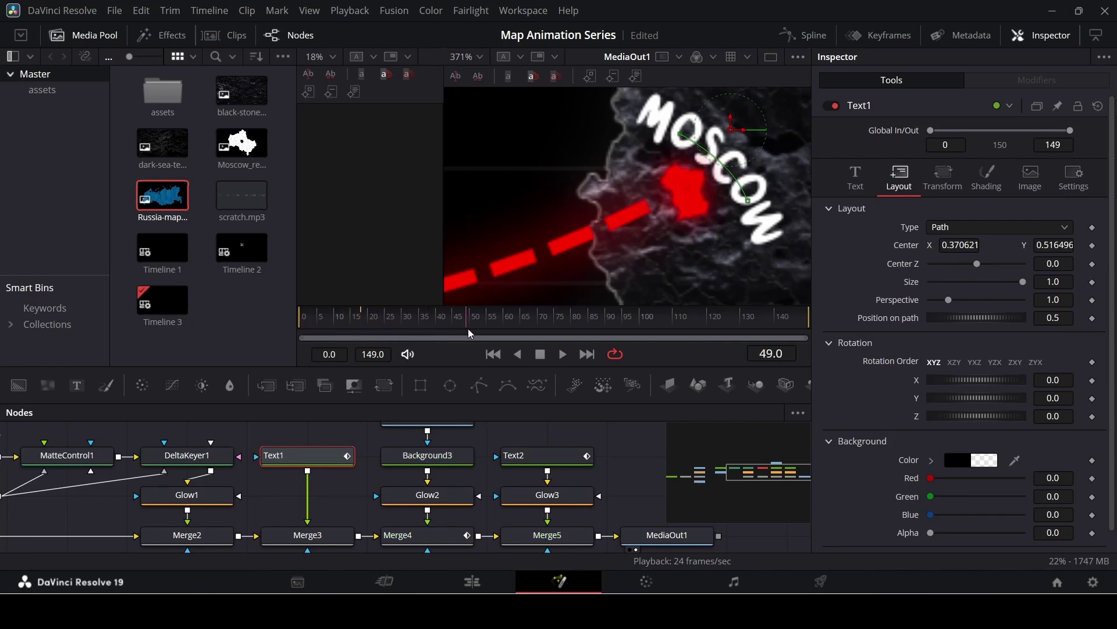
click(987, 176)
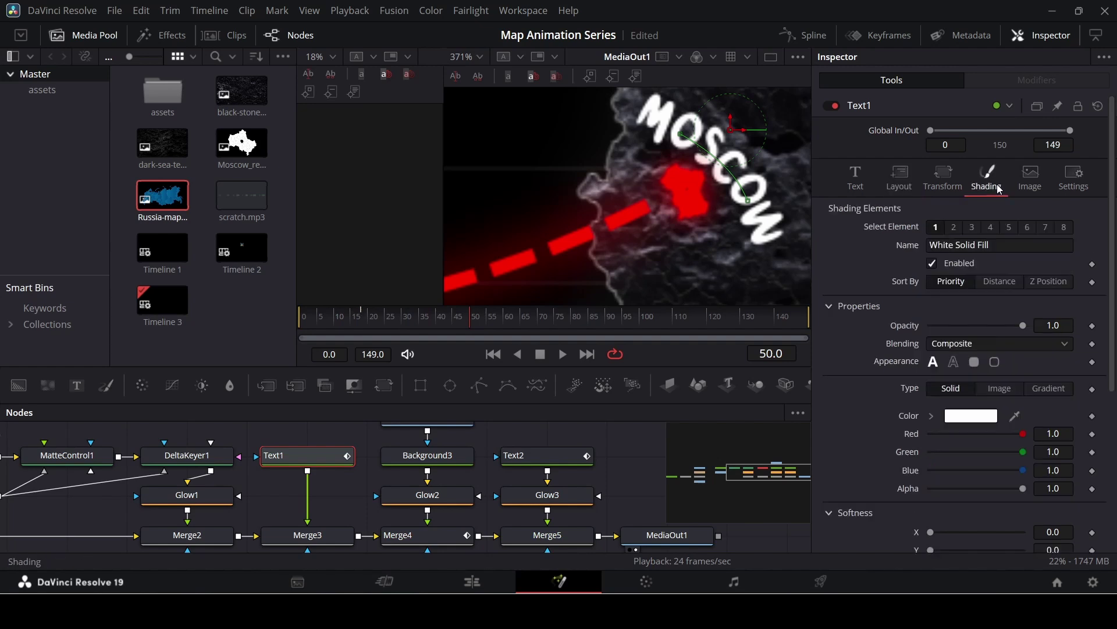
click(1092, 326)
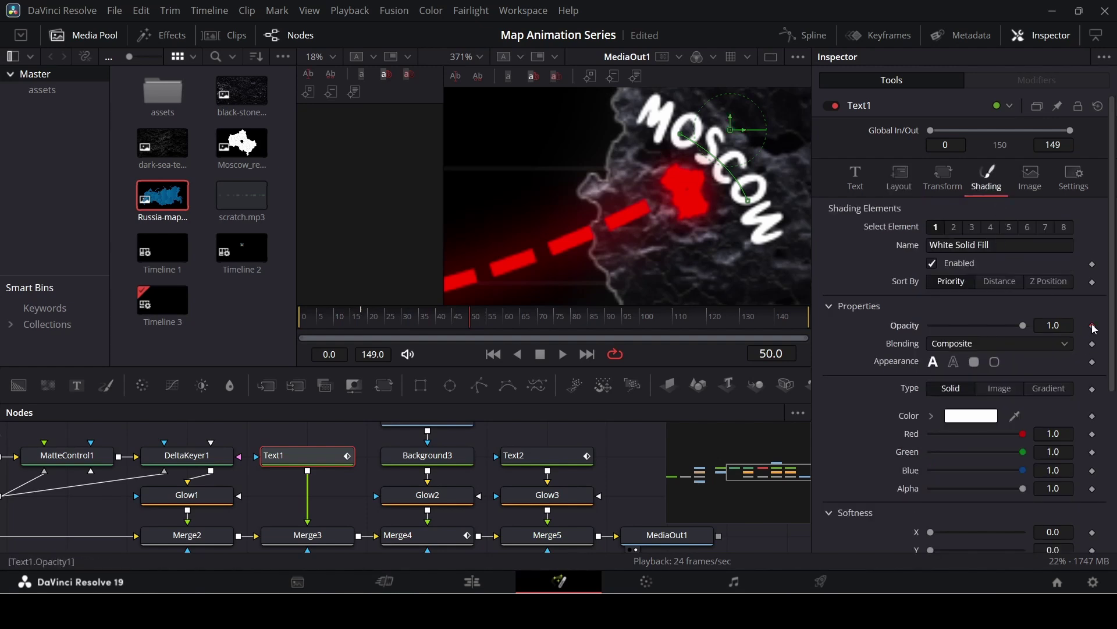
Set the MOSCOW label's Opacity to 0 at frame 30 and play the animation from the start
drag(379, 323, 369, 327)
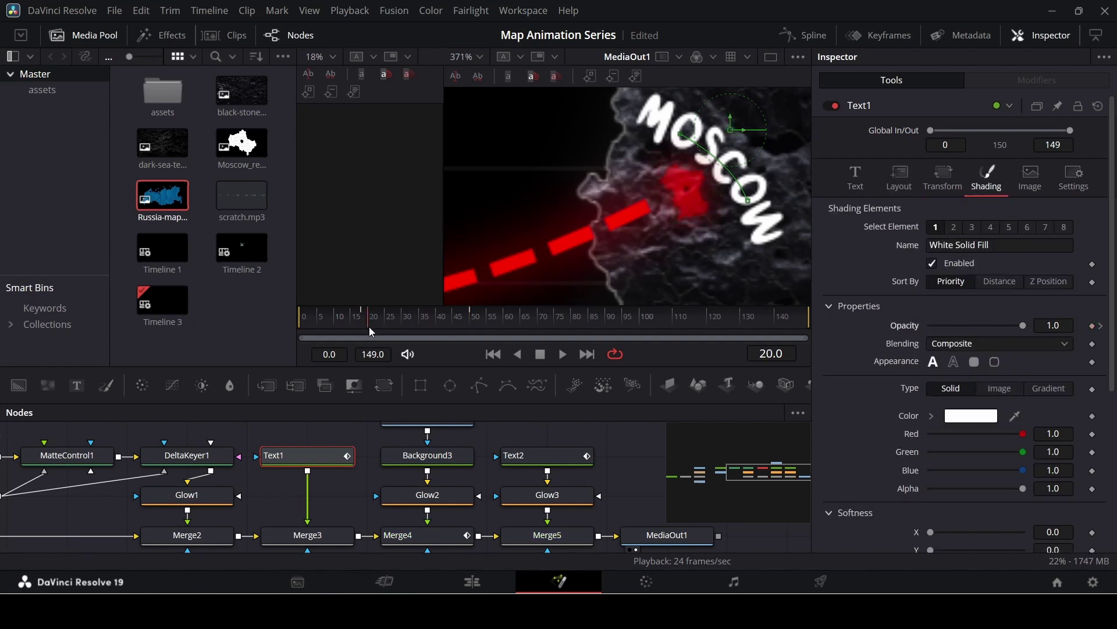
click(401, 329)
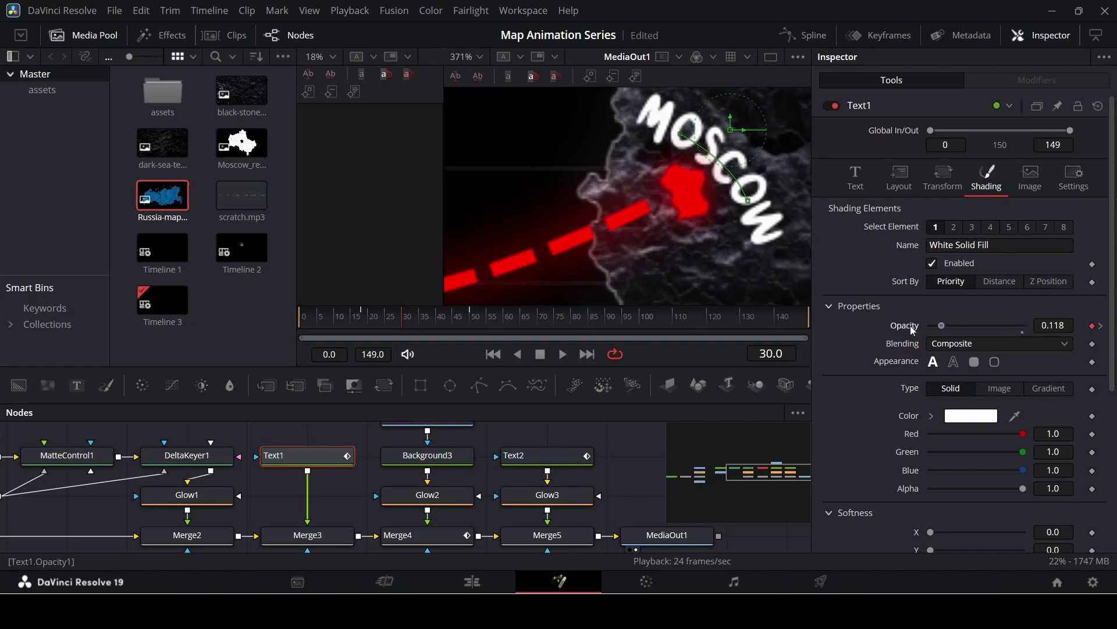
drag(911, 326, 908, 327)
click(628, 446)
key(Home)
key(space)
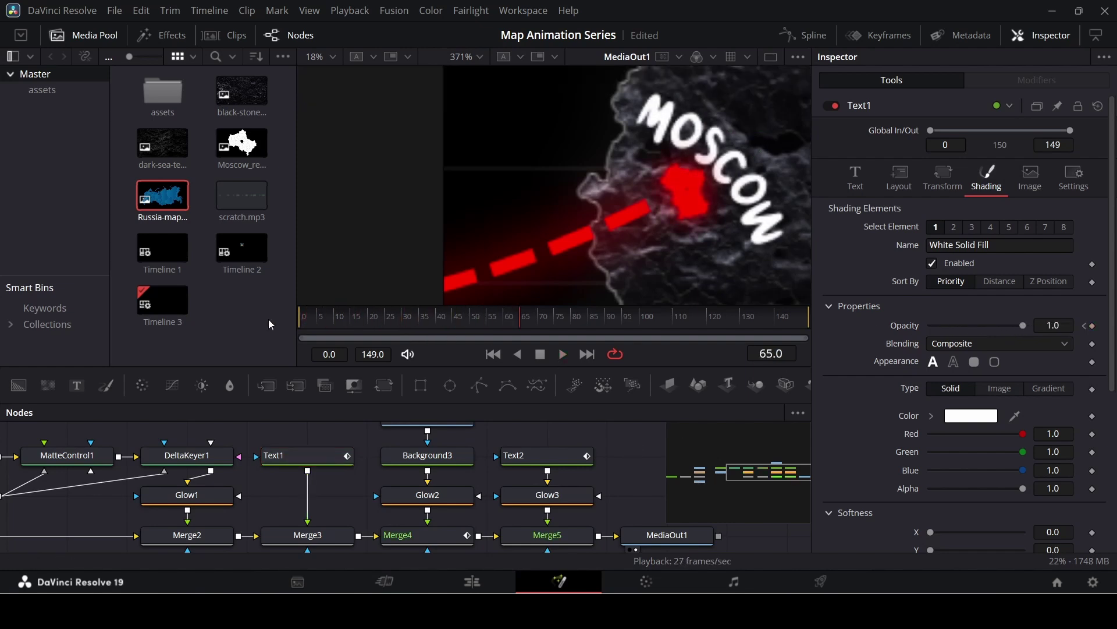
Move the MOSCOW label's full-opacity keyframe to frame 70 and play back the slower fade-in
drag(438, 326, 522, 330)
click(1093, 326)
drag(521, 322, 546, 324)
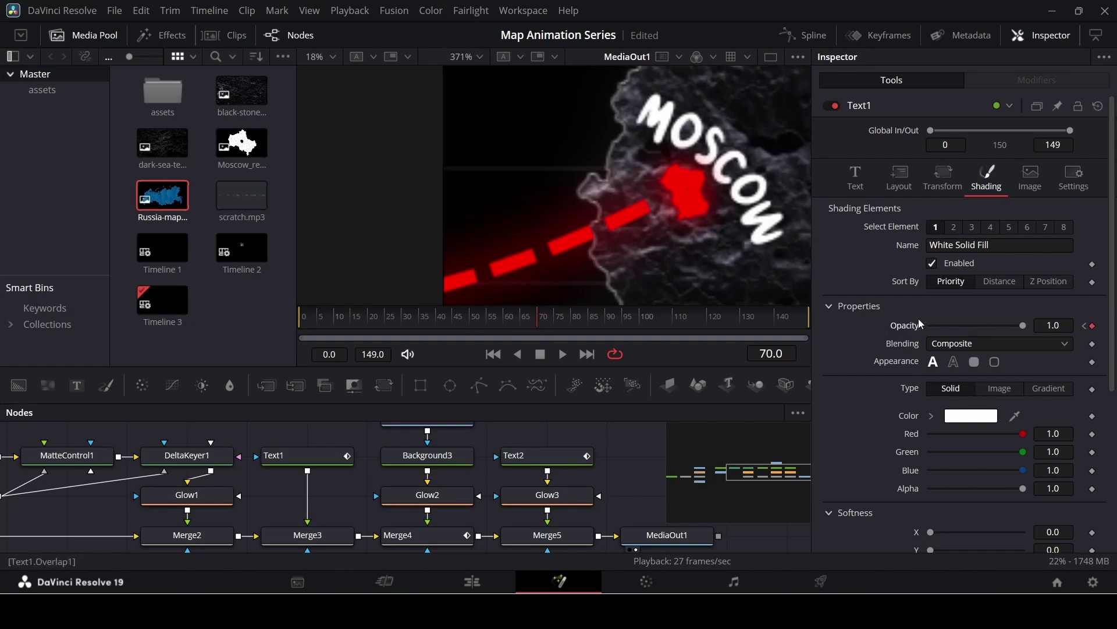
drag(545, 330, 390, 321)
key(space)
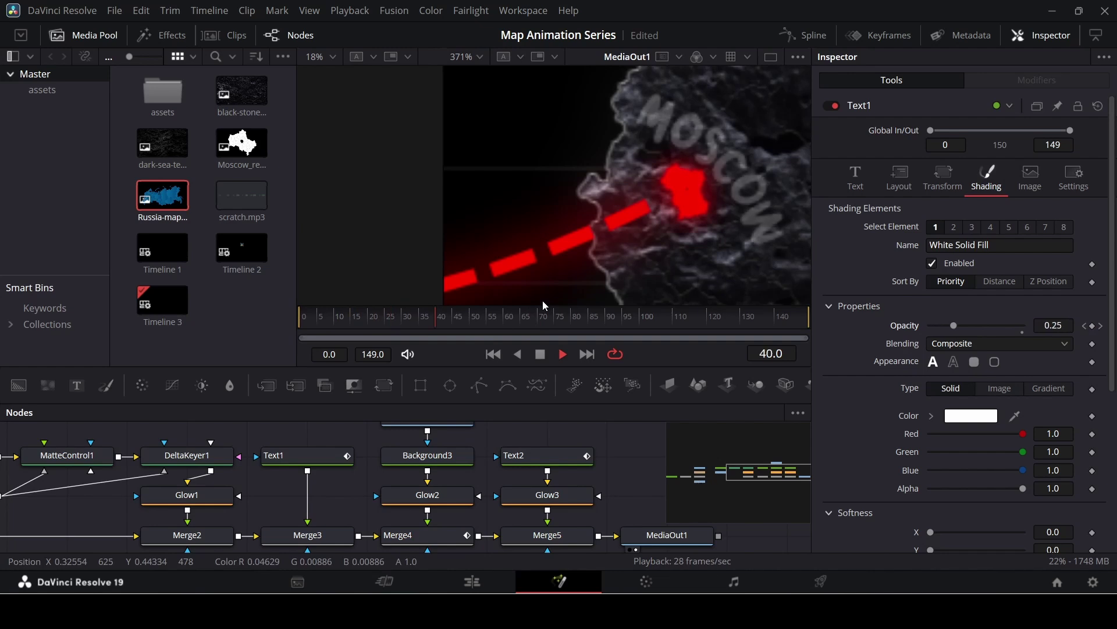
key(space)
Add a Rectangle mask node and connect it as the effect mask of Merge5, which carries the dashed route line
scroll(691, 183, down, 8)
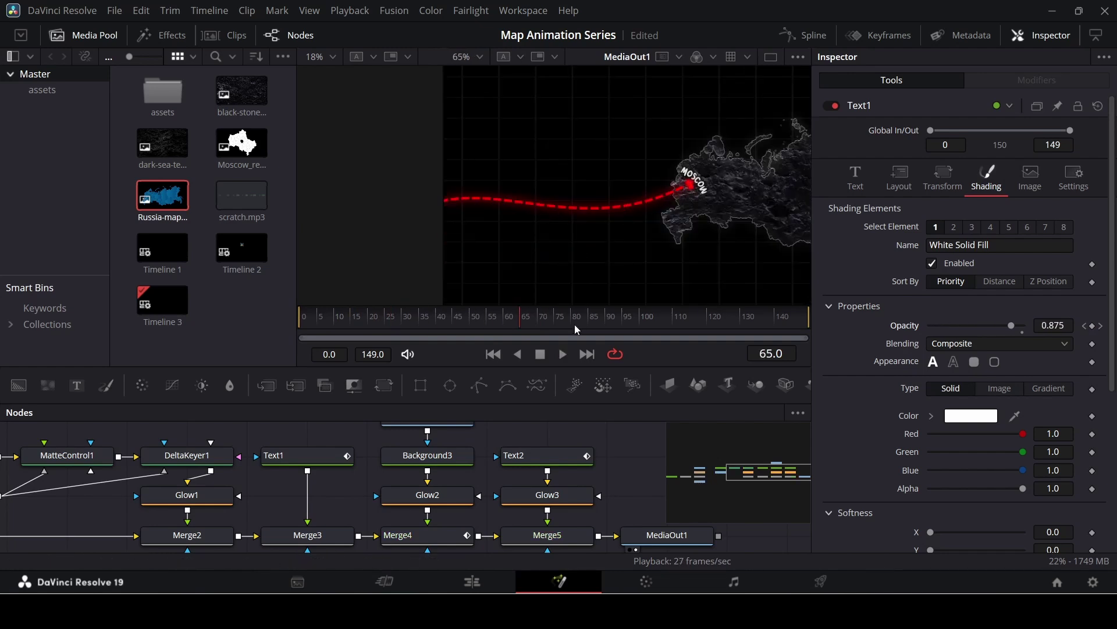
click(571, 463)
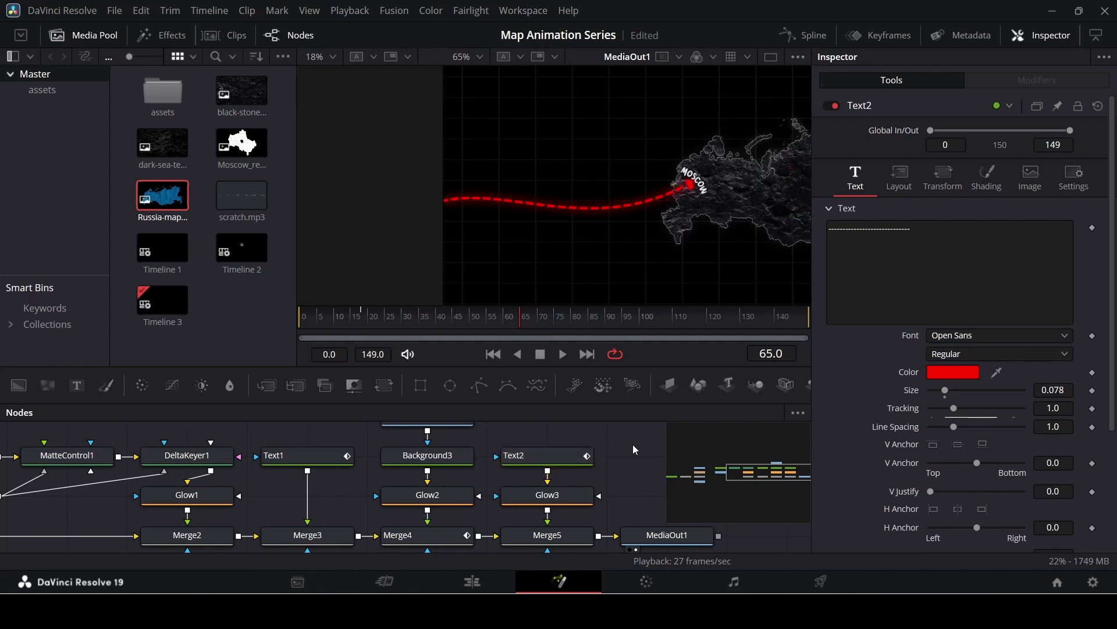
scroll(631, 461, down, 2)
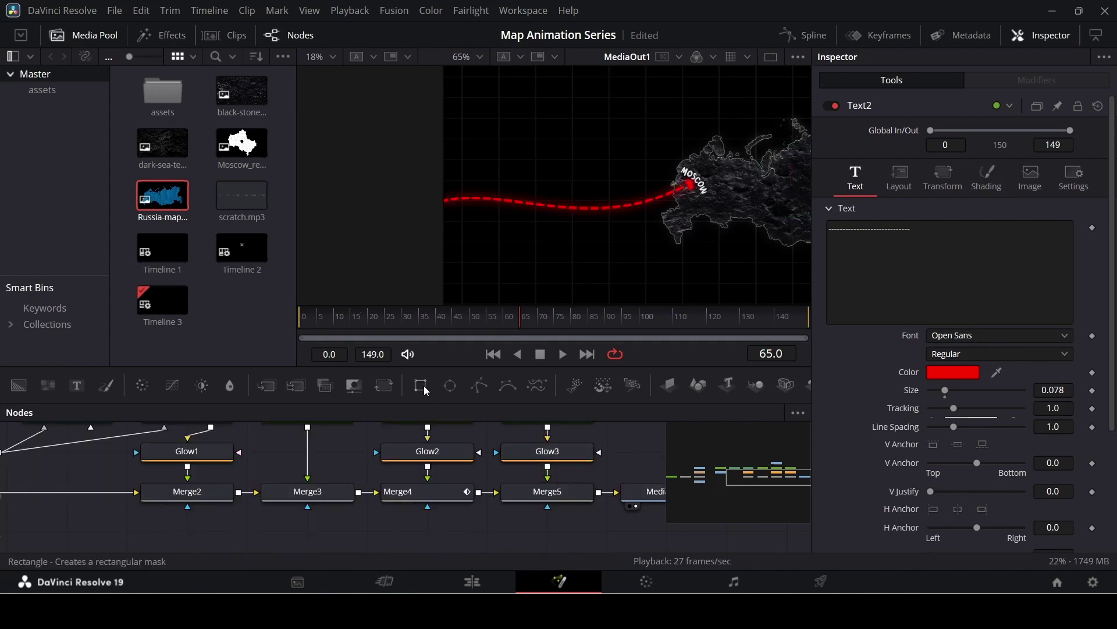
drag(421, 385, 547, 521)
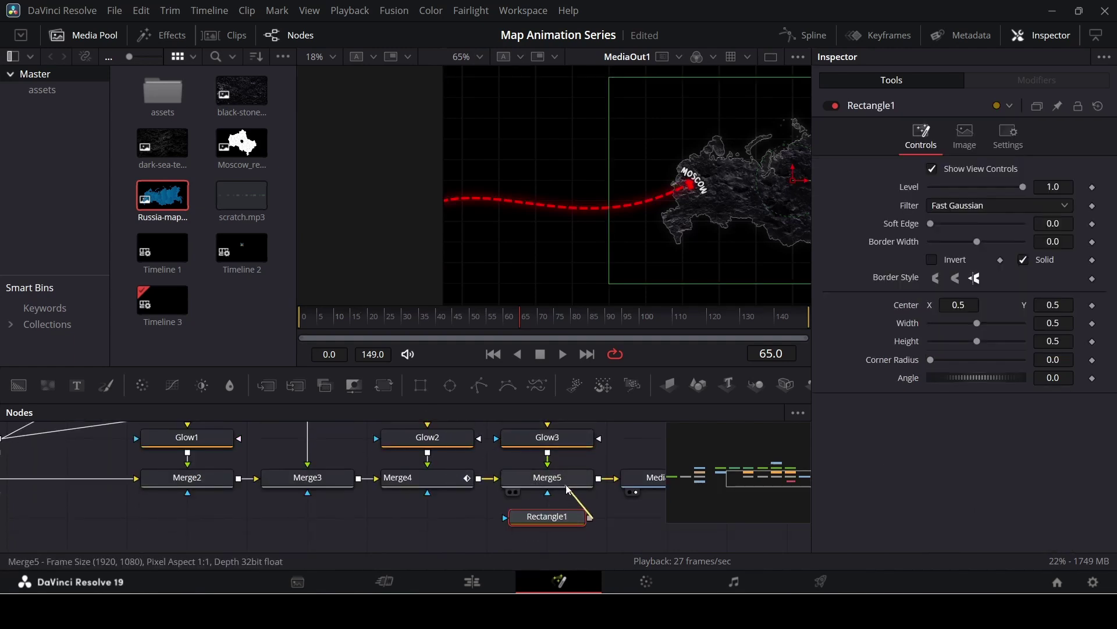
Fit the Rectangle mask over the route line, with Center X at 0.185023 and Width at 0.346
drag(804, 180, 624, 180)
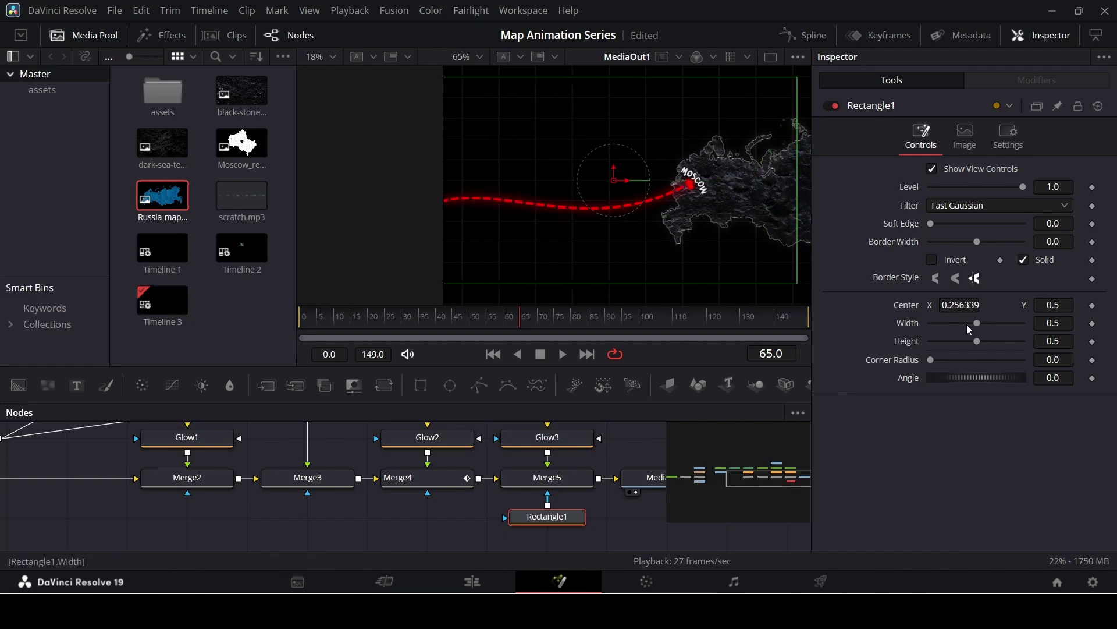
drag(977, 323, 955, 323)
drag(630, 182, 575, 184)
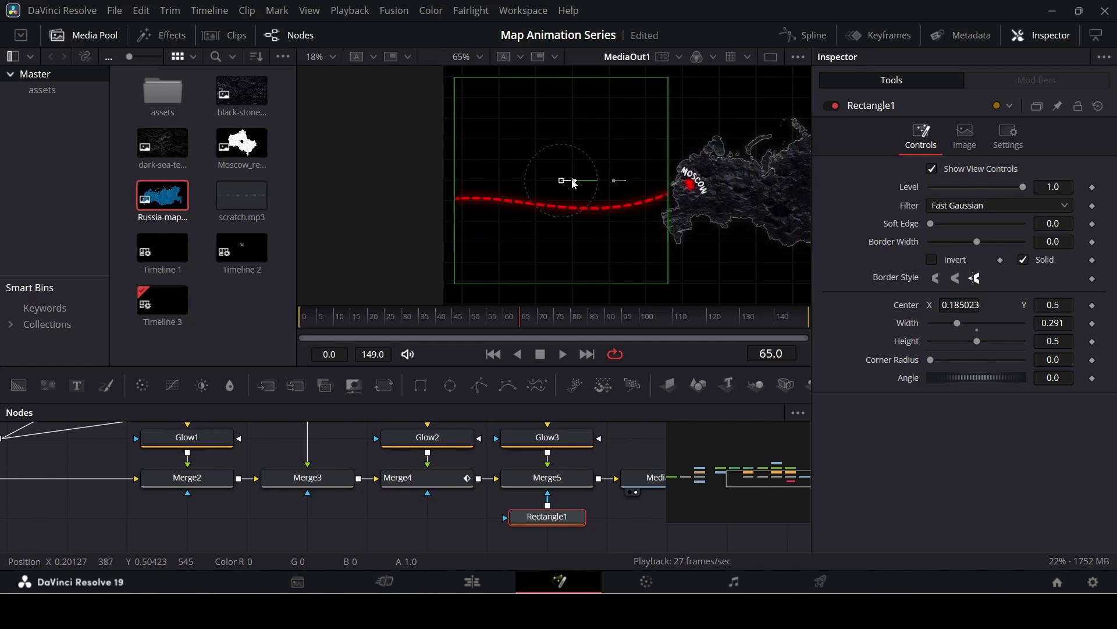
drag(959, 322, 963, 321)
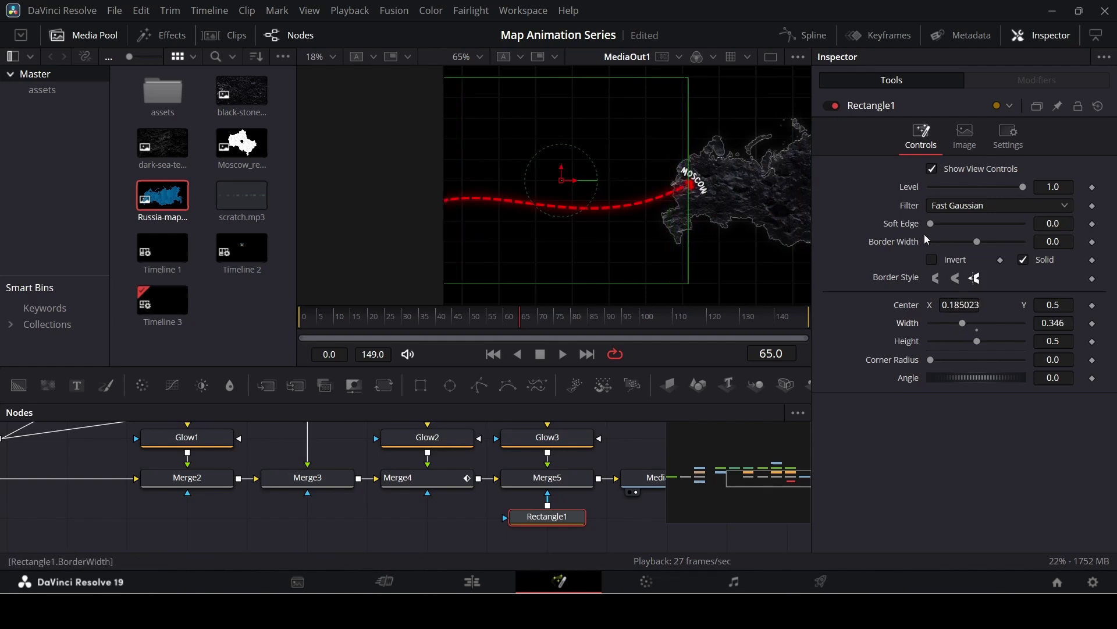
Set the Rectangle mask's Soft Edge to 0.1512 and inspect the softened end of the line near Moscow
drag(931, 224, 931, 226)
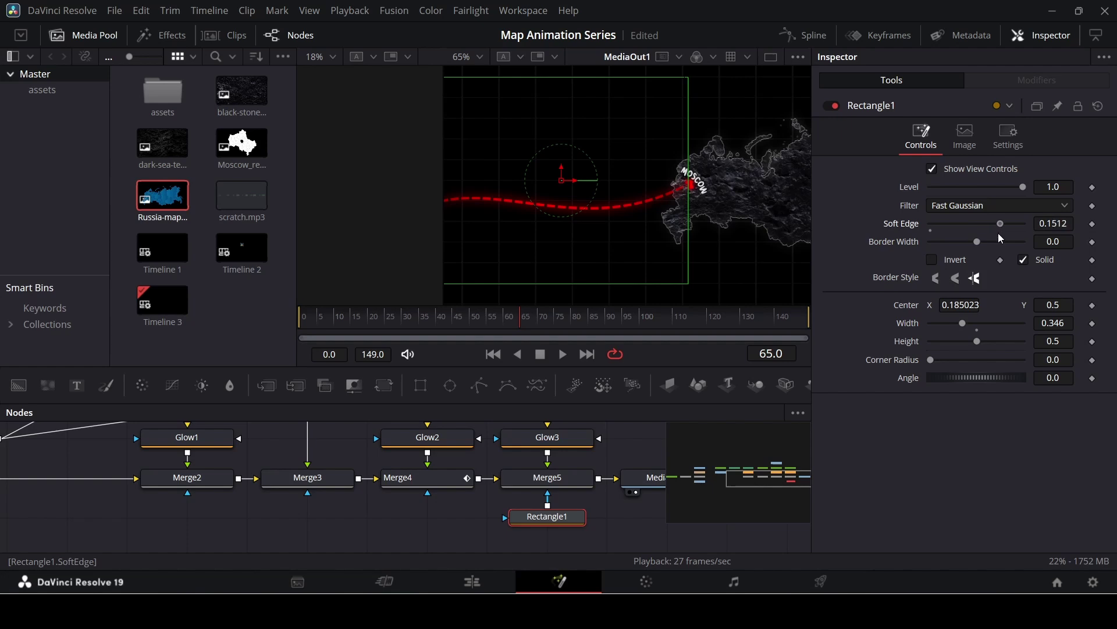
scroll(676, 195, up, 8)
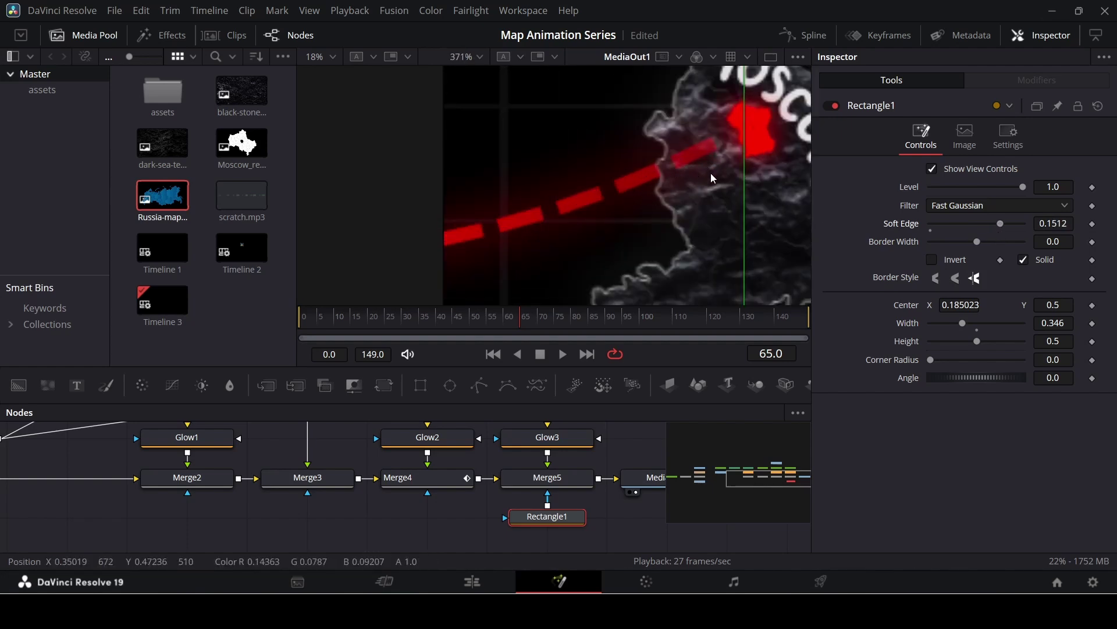
scroll(708, 179, down, 6)
scroll(708, 178, down, 2)
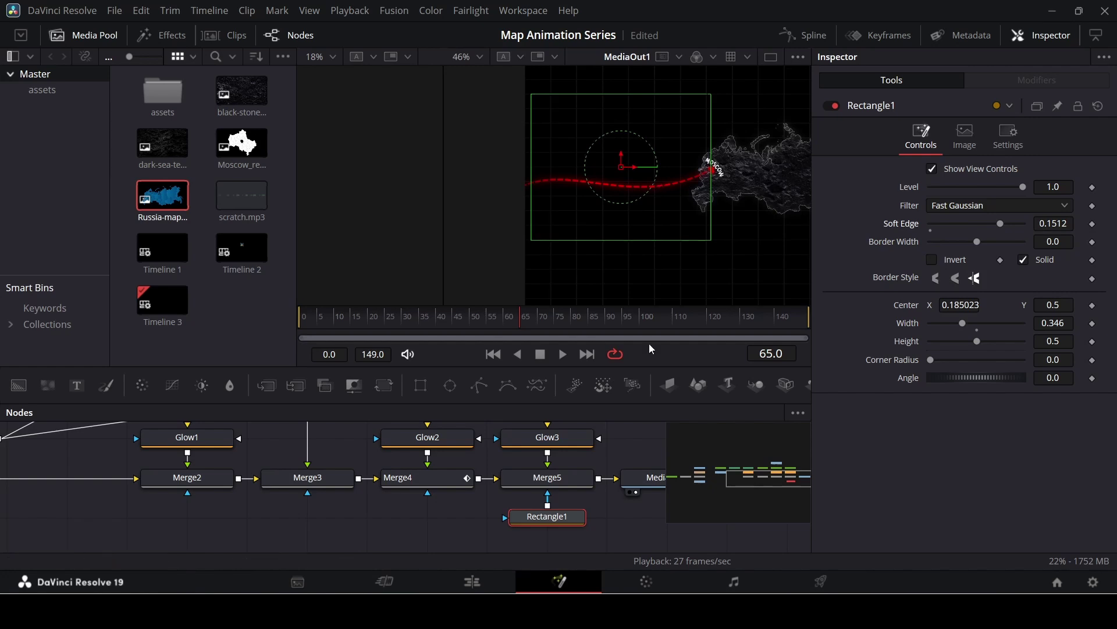
Add a Write On keyframe at frame 120 on the dashed route line's Text node, with Start 0.0 and End 1.0
click(634, 447)
scroll(641, 435, up, 3)
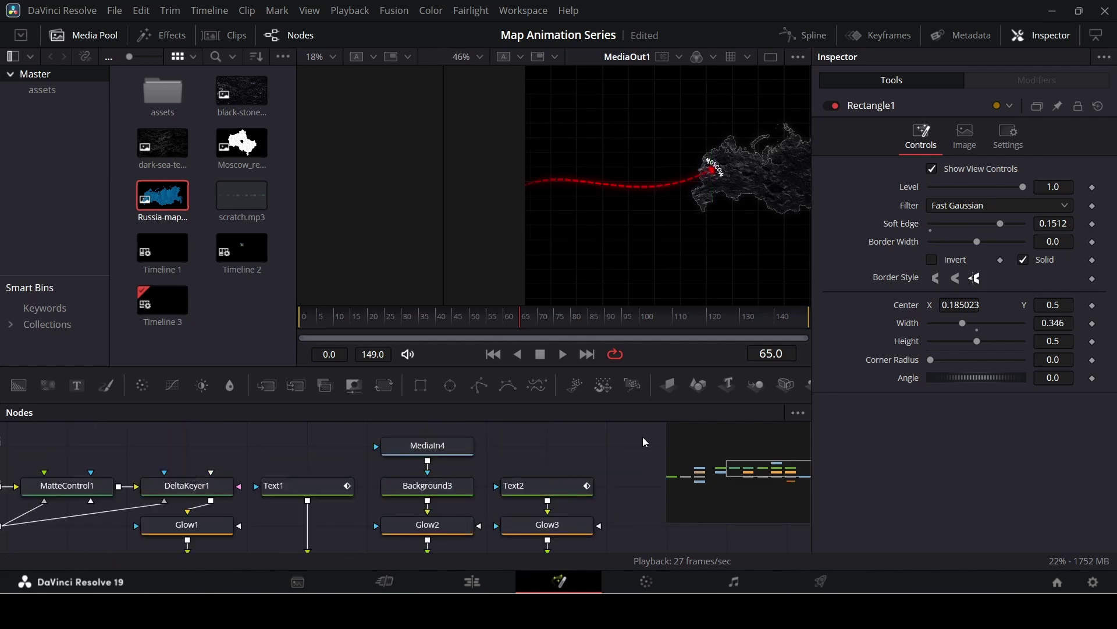
click(577, 486)
drag(395, 319, 666, 339)
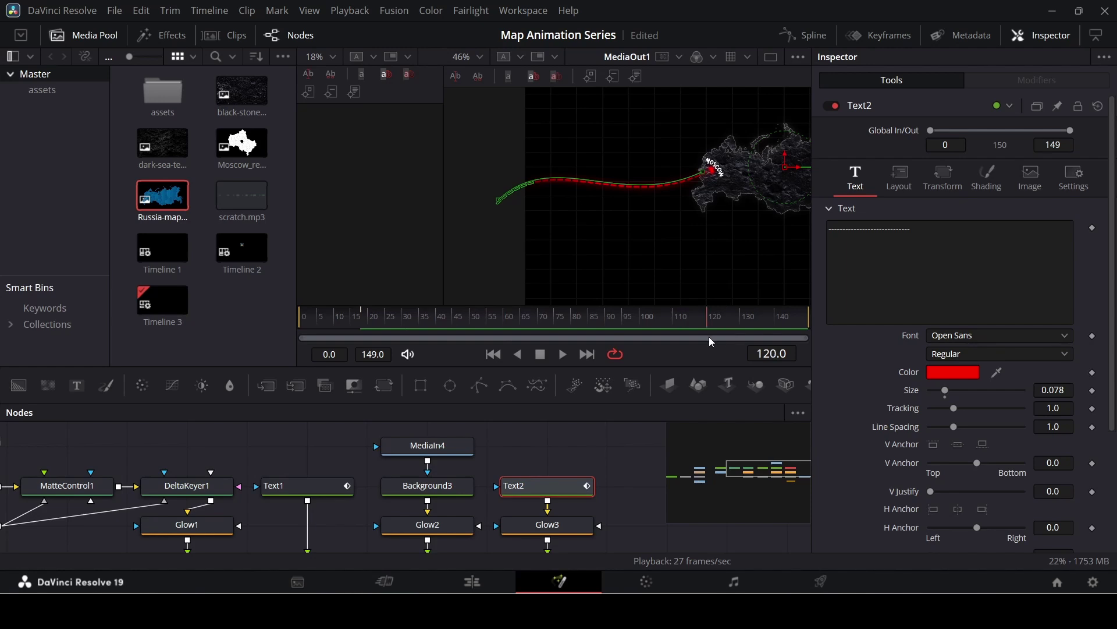
scroll(894, 362, down, 4)
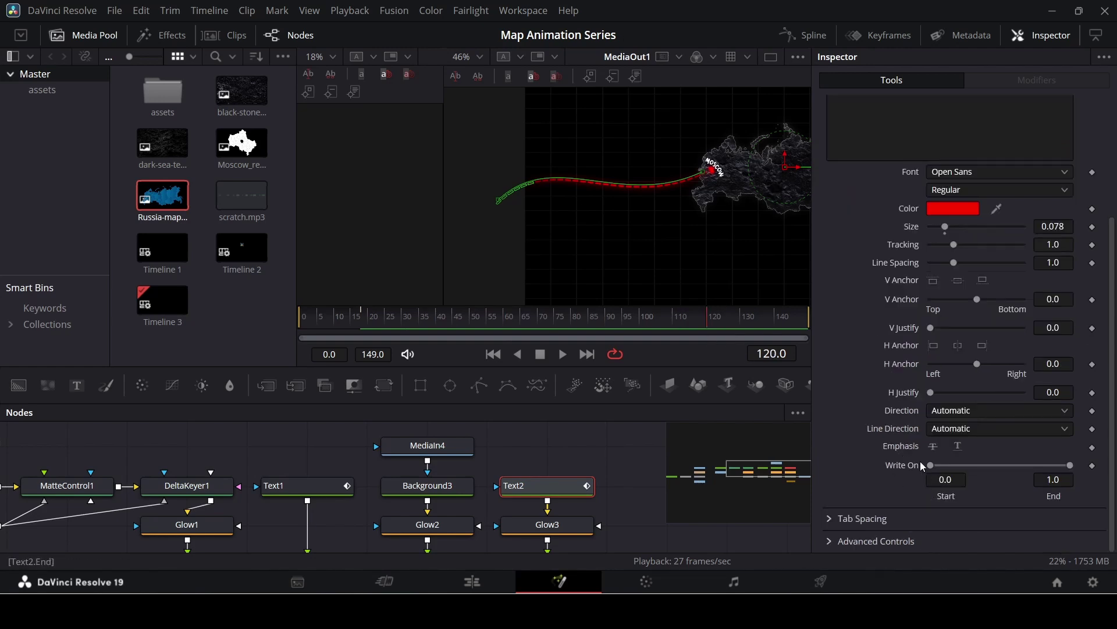
click(1093, 466)
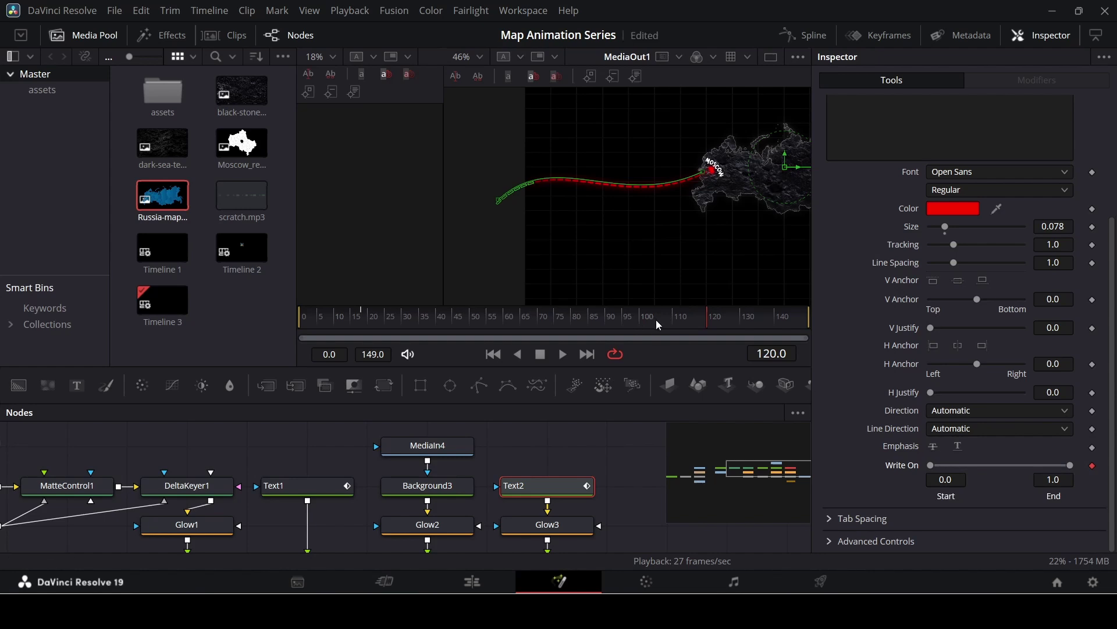
Set the route line's Write On End to 0.0 at frame 70 and play back the line drawing on
drag(638, 321, 576, 321)
drag(1071, 463, 932, 470)
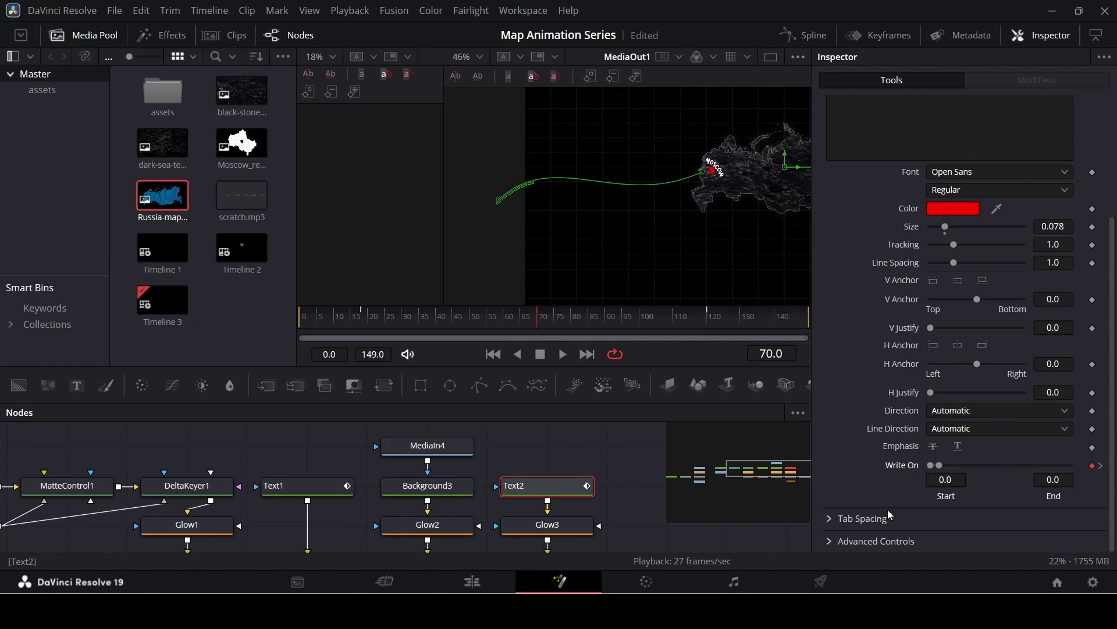
click(627, 452)
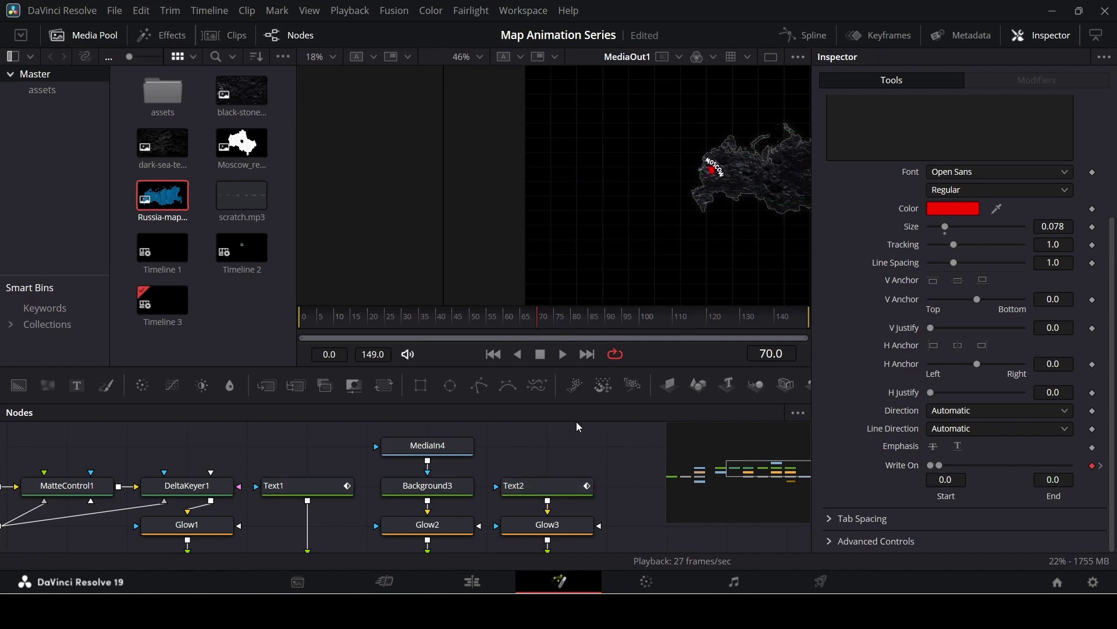
key(space)
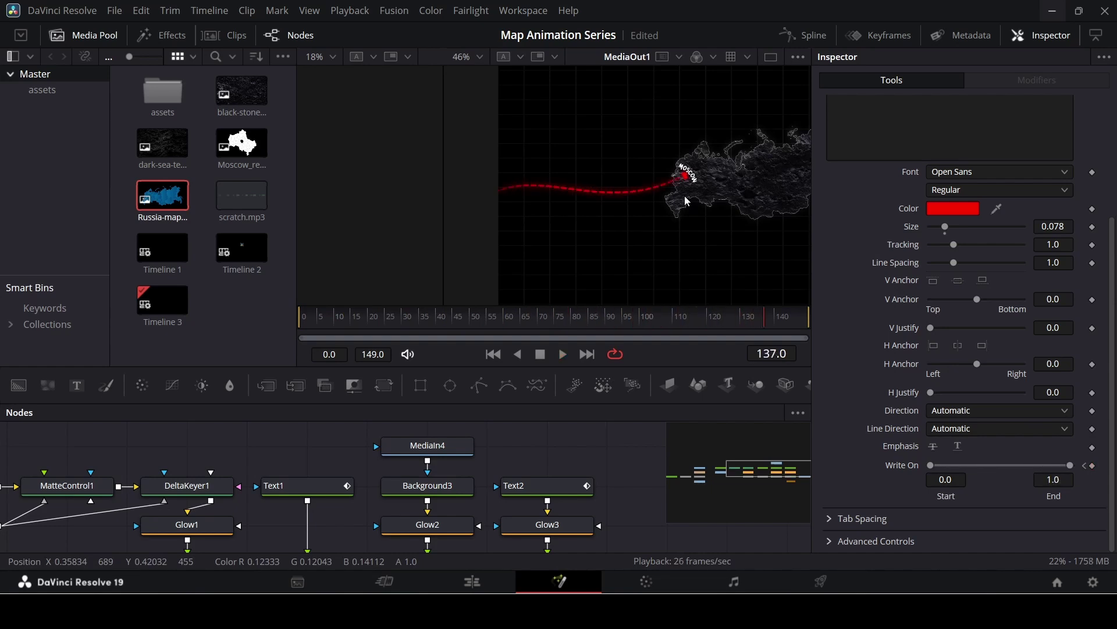
Move MediaOut1 away from Merge5 to make room for more nodes and disconnect the two
scroll(686, 201, down, 2)
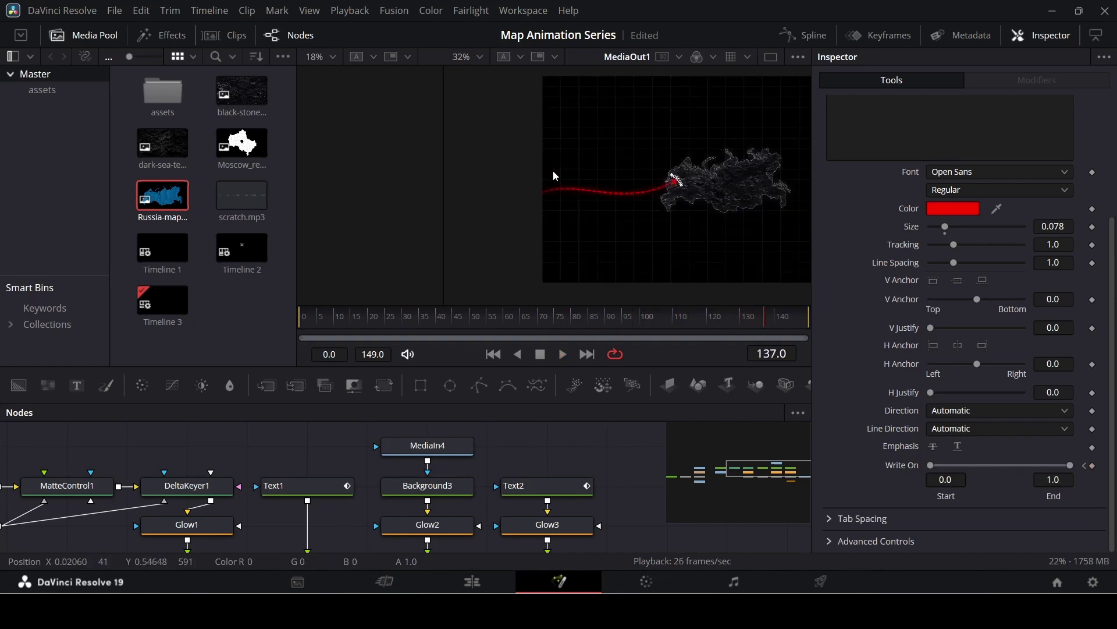
scroll(694, 209, down, 2)
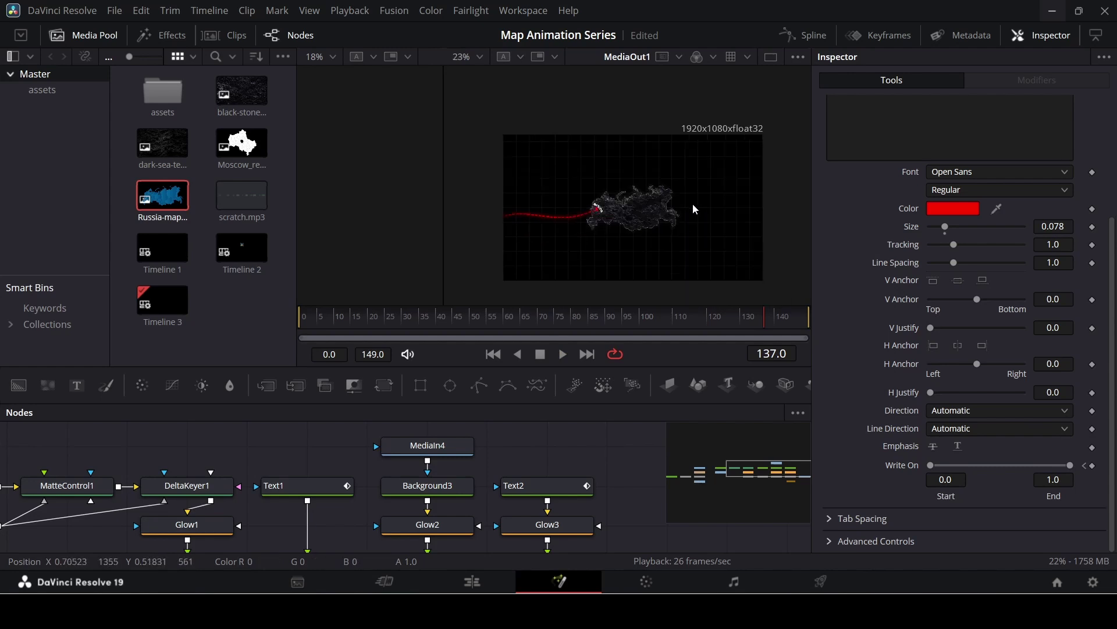
scroll(624, 217, up, 1)
scroll(629, 217, down, 1)
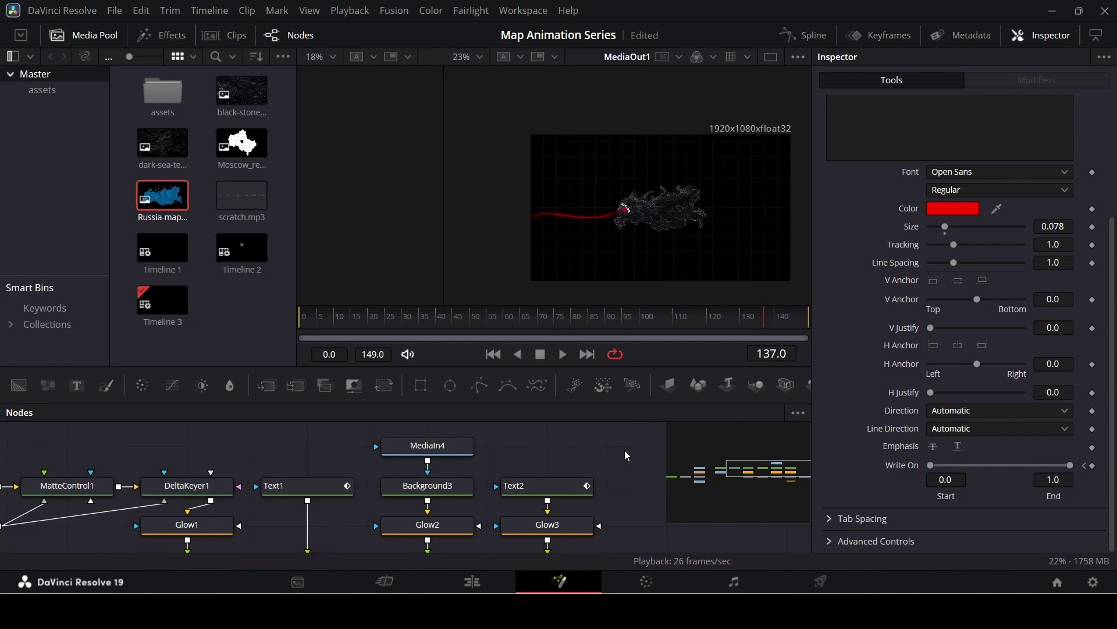
scroll(628, 457, down, 2)
scroll(630, 456, up, 1)
drag(736, 481, 809, 480)
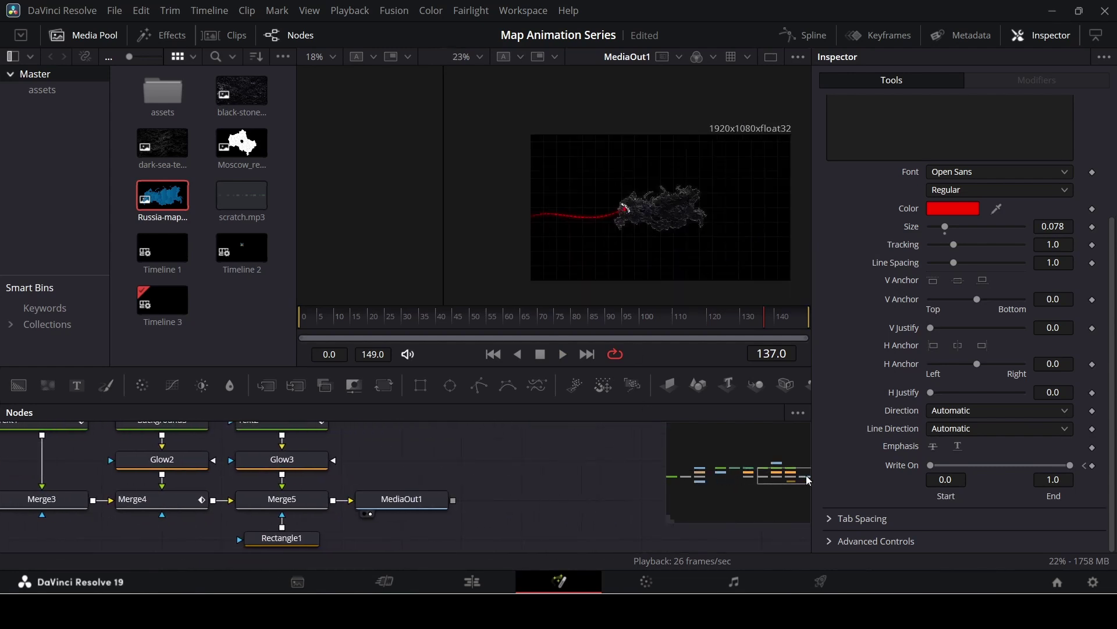
drag(424, 502, 662, 502)
drag(589, 500, 540, 479)
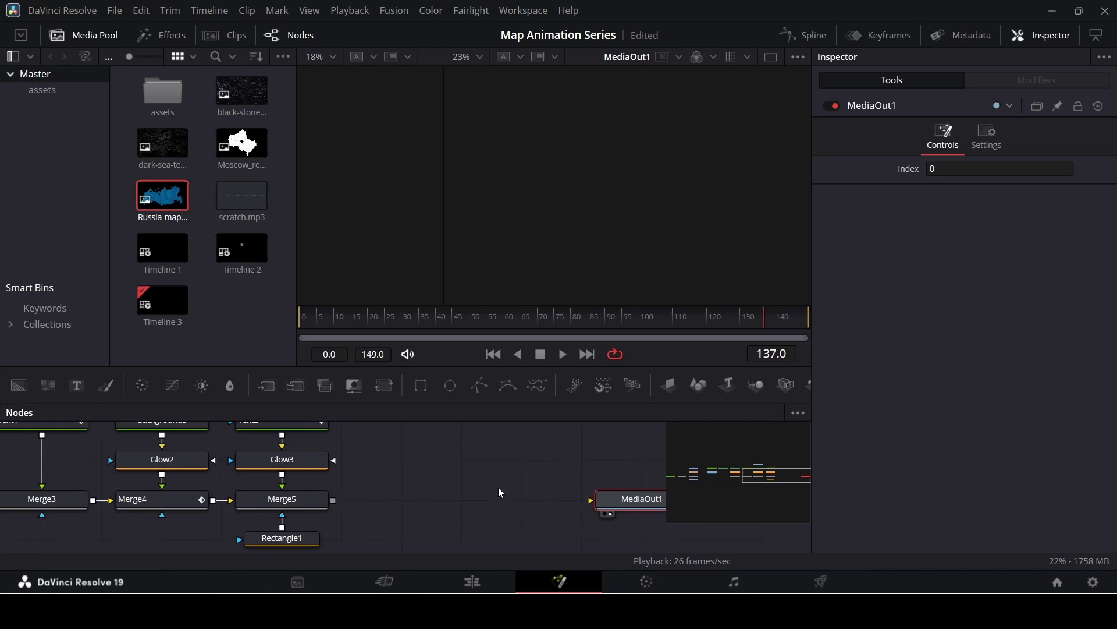
Add an ImagePlane3D and a Renderer3D node, and wire them in sequence between Merge5 and MediaOut1
drag(669, 385, 427, 492)
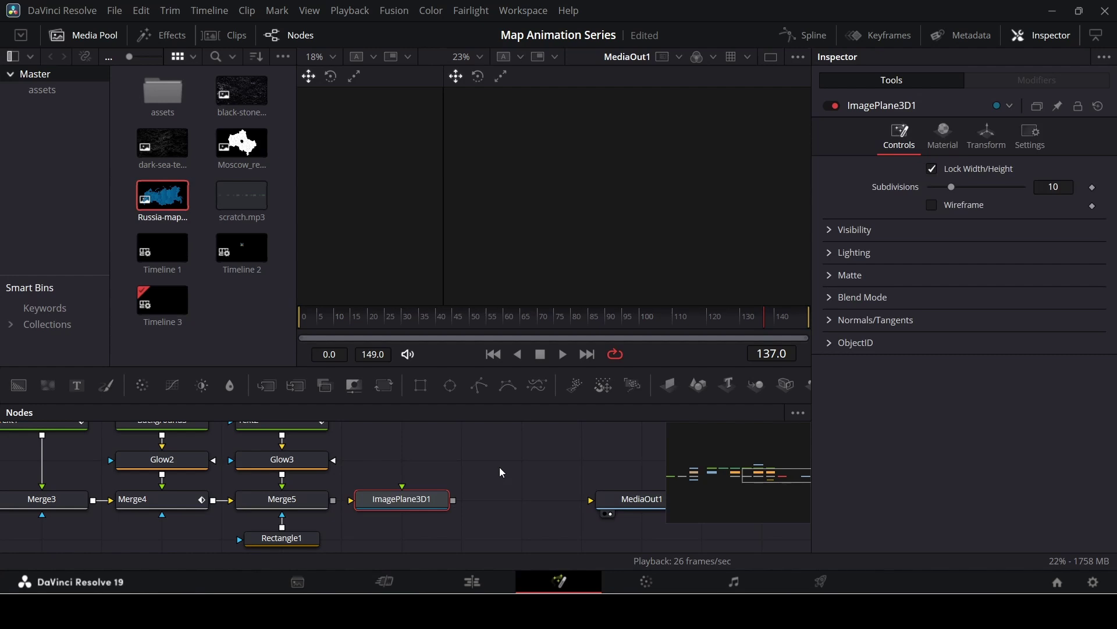
key(shift+space)
text(ren)
key(Return)
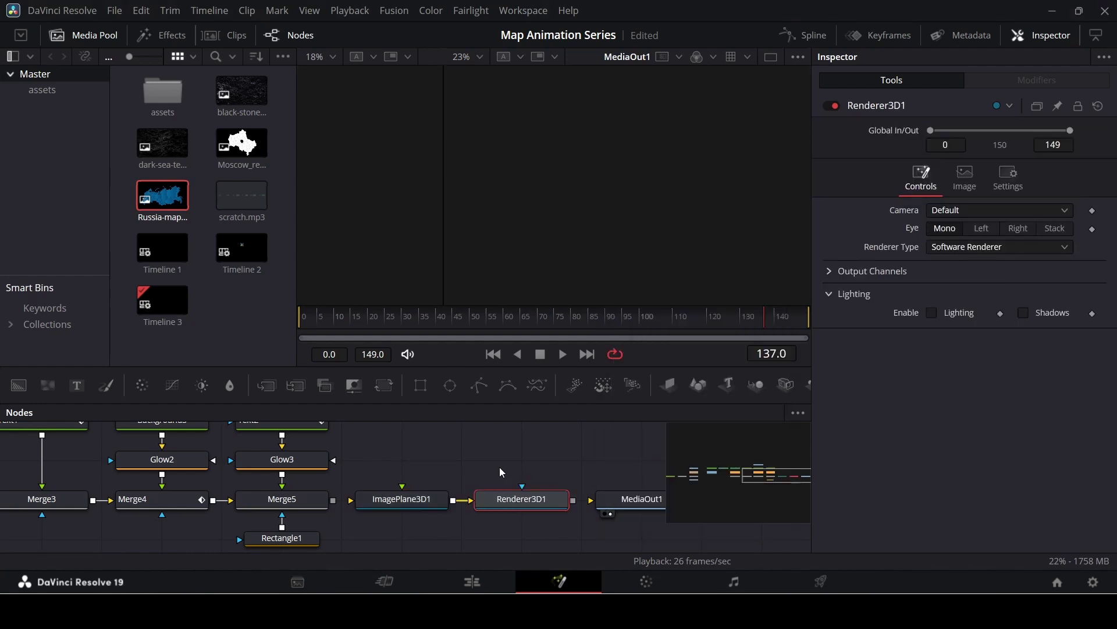
drag(573, 500, 616, 499)
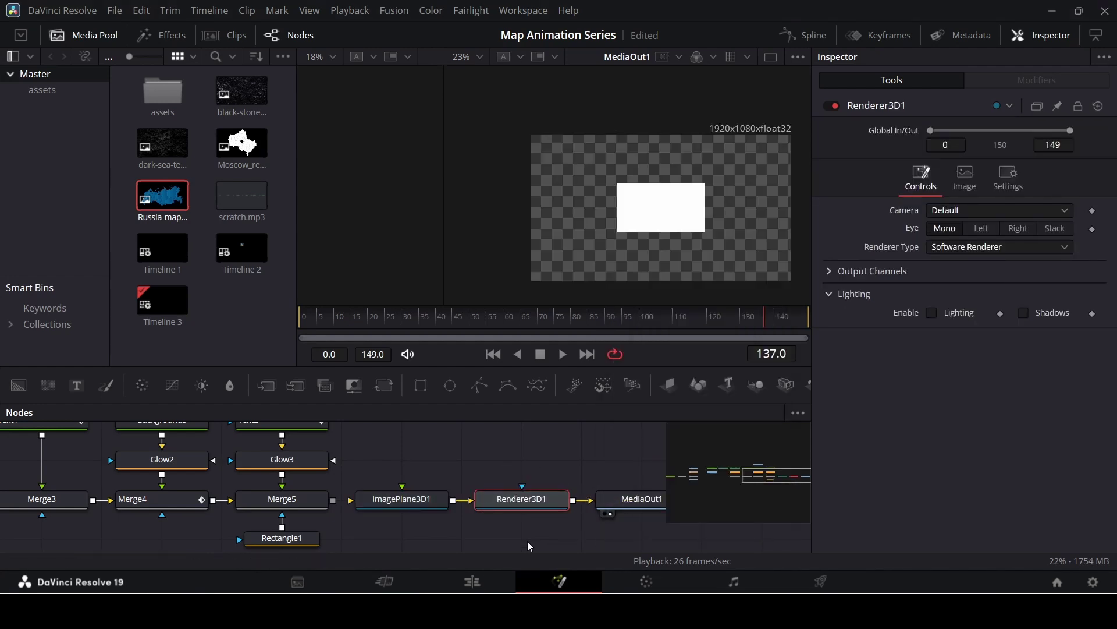
drag(333, 500, 373, 501)
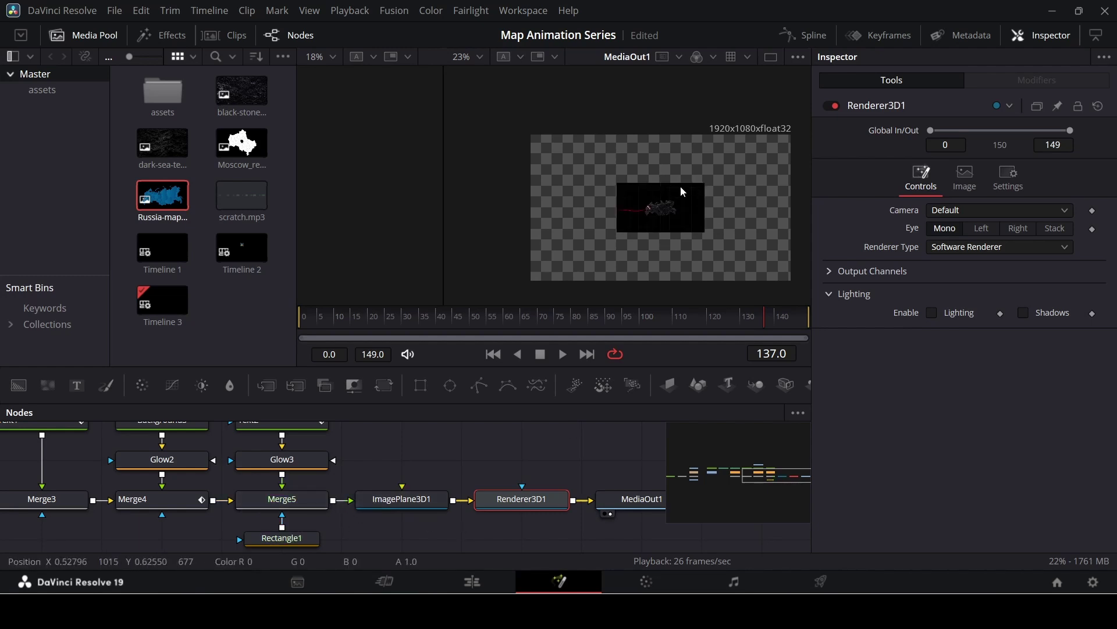
Set the ImagePlane3D's Translation Z to 1.59 so the map fills the frame
click(424, 501)
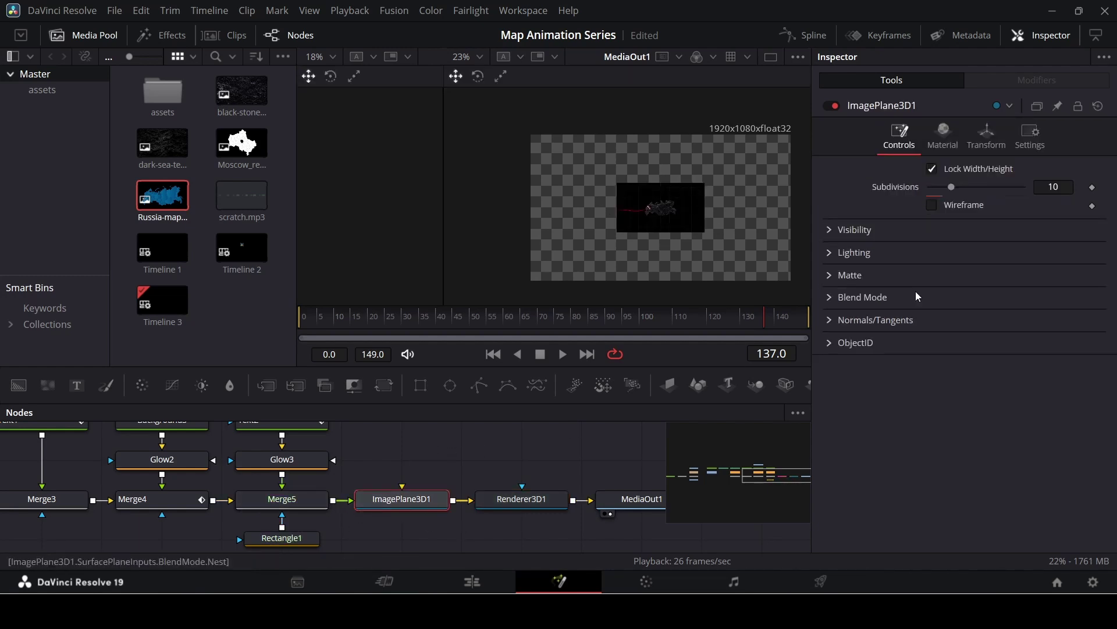
click(984, 142)
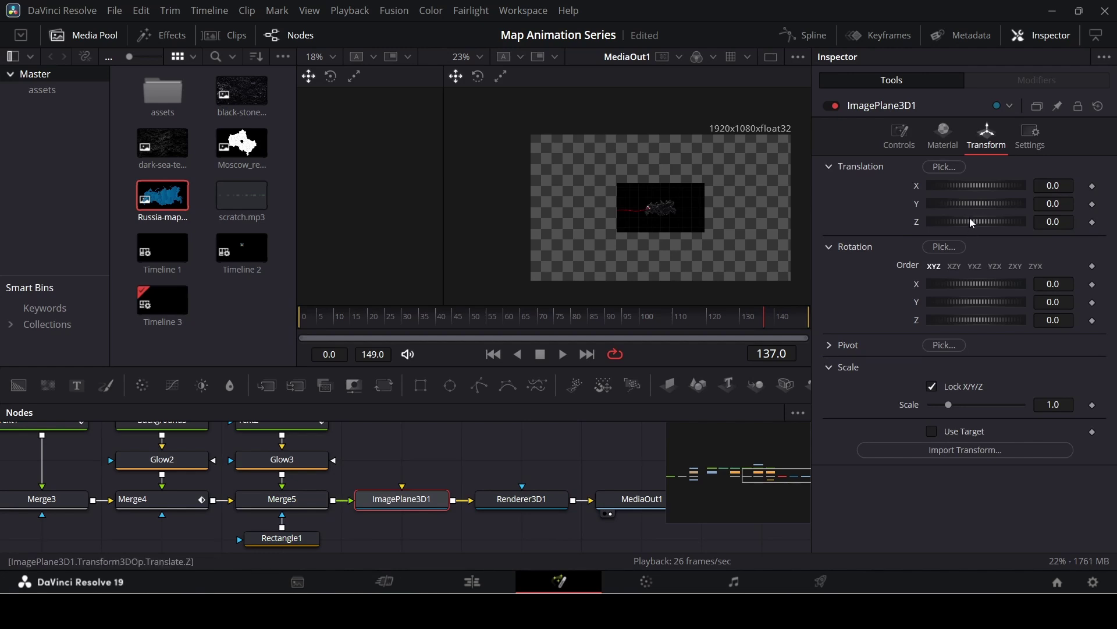
drag(971, 221, 978, 223)
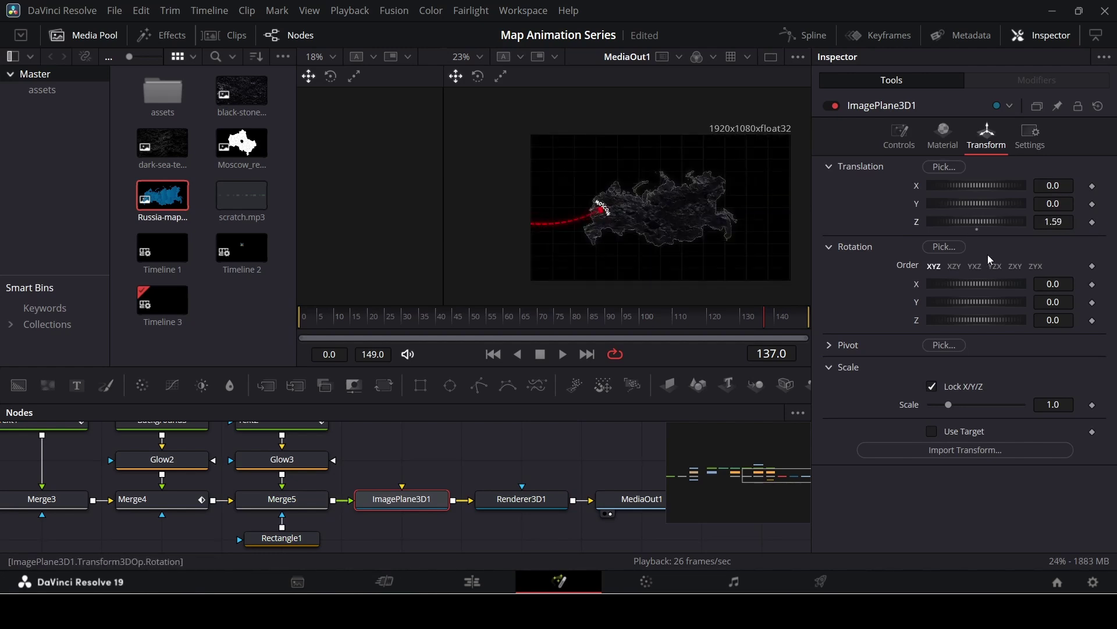
Tilt the image plane at frame 0 with Rotation X at -28.4 and Rotation Y at 5.6
drag(634, 317, 268, 323)
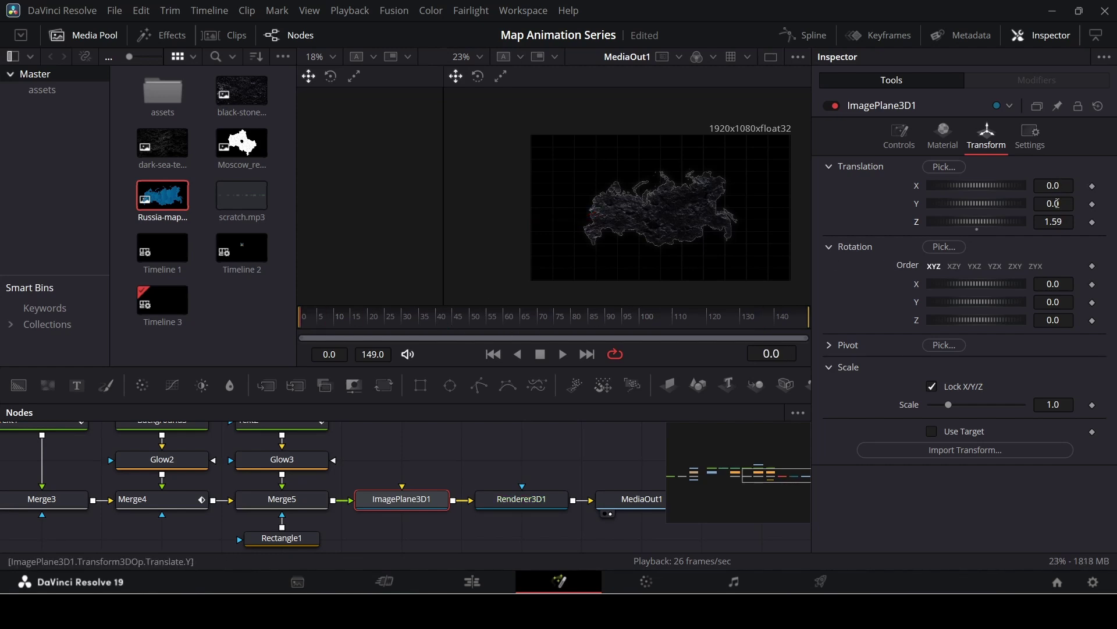
click(1055, 204)
drag(1058, 303, 1053, 288)
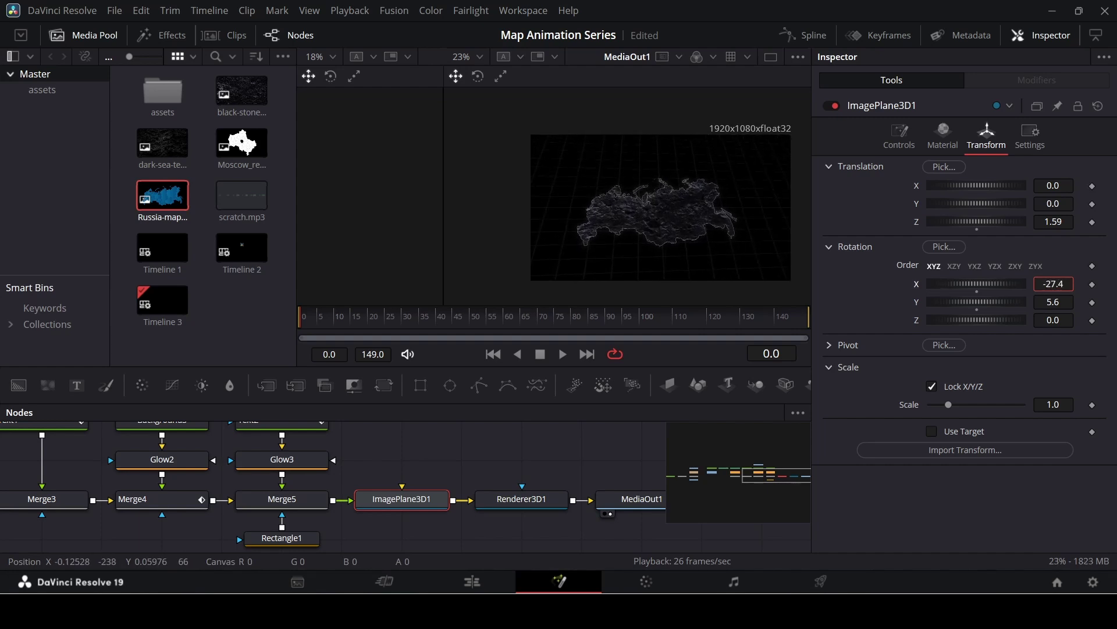
Keyframe the image plane's whole Translation group and its X and Y Rotation at frame 0
right_click(881, 191)
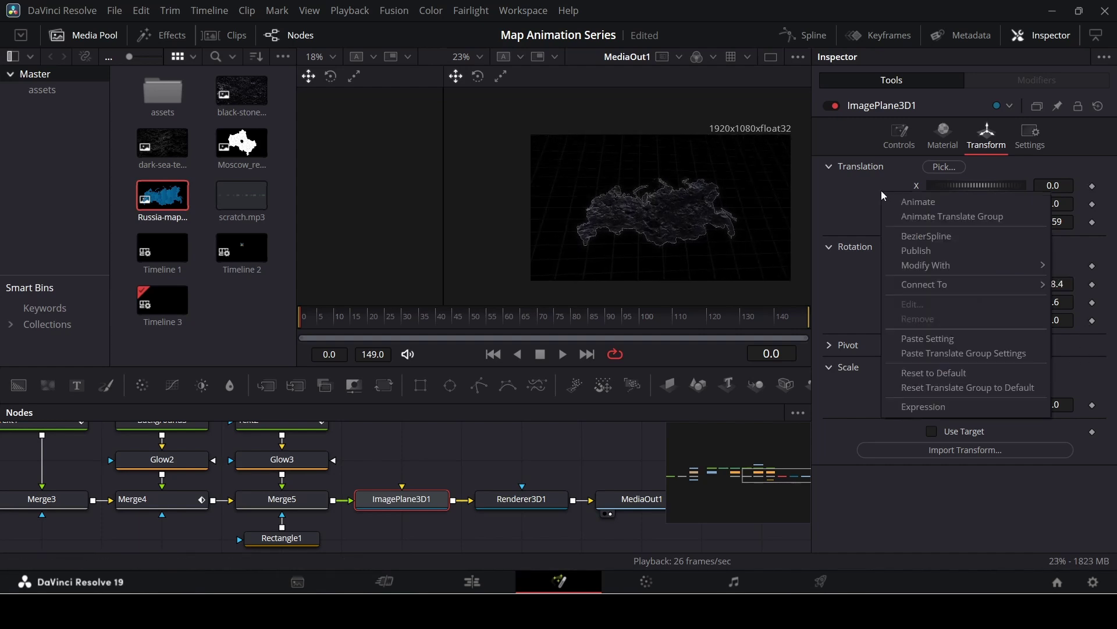
click(934, 217)
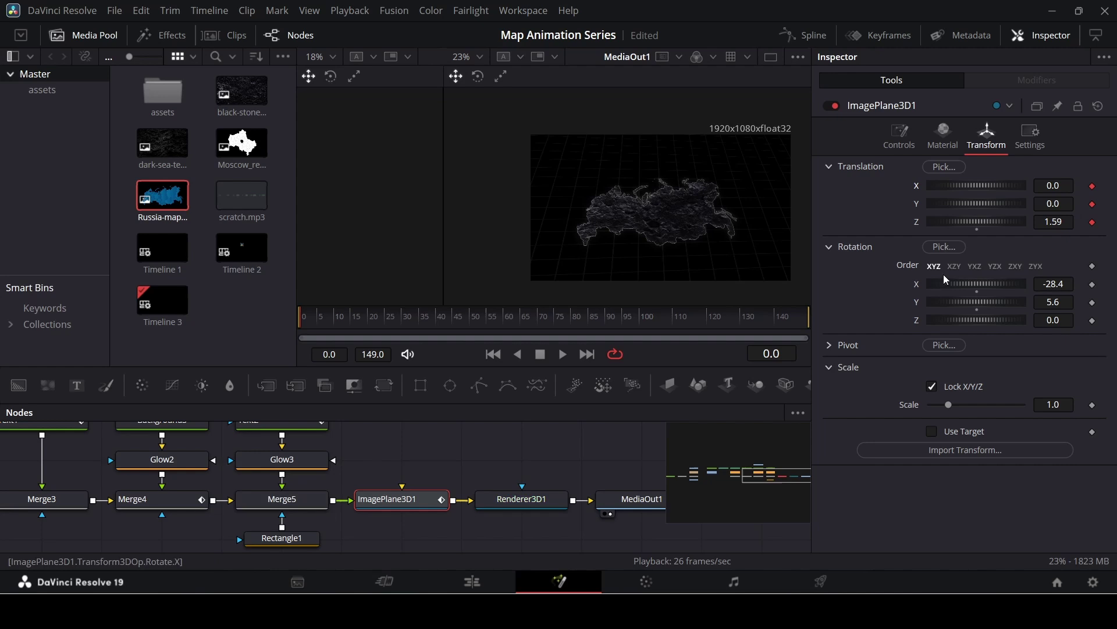
click(1092, 284)
click(1093, 302)
drag(977, 317, 982, 320)
double_click(983, 322)
At frame 149, keyframe the image plane's Translation at X 0.101 and Y 0.011, and its Rotation at X -22.9 and Y 14.7
drag(582, 323, 818, 329)
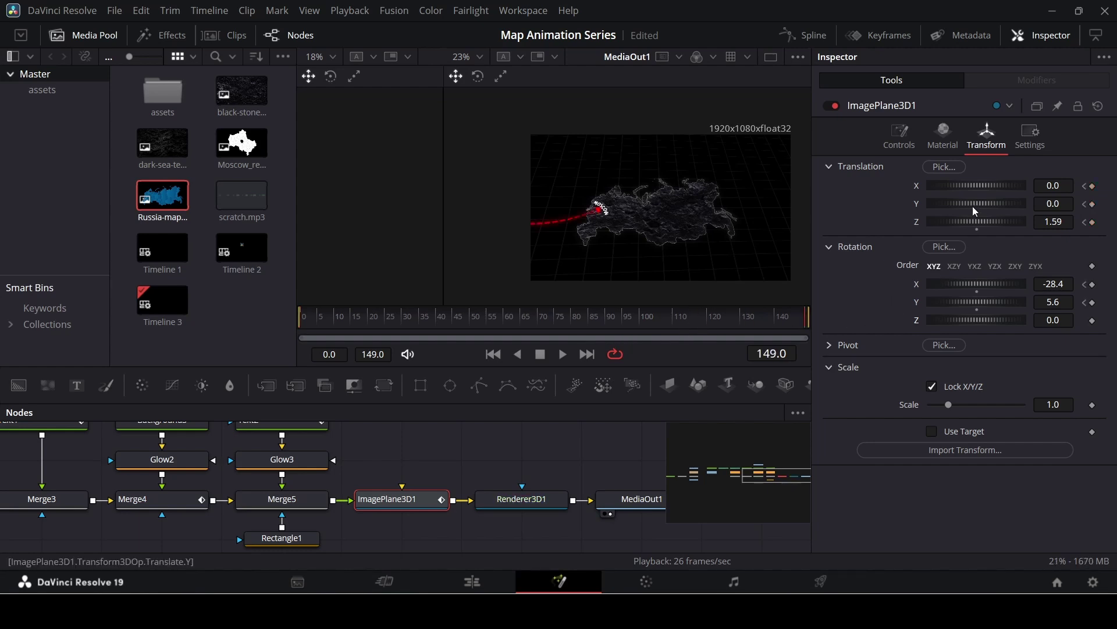
drag(973, 204, 1054, 200)
key(ctrl+z)
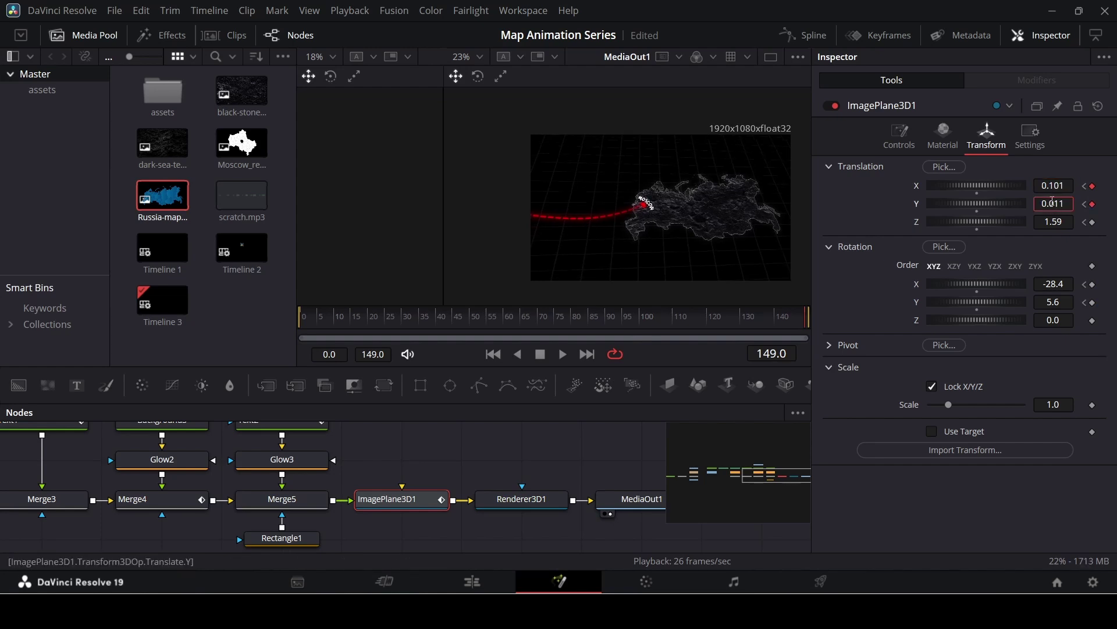
mouse_move(1057, 303)
mouse_down()
mouse_move(1066, 303)
mouse_move(1055, 284)
mouse_move(1065, 284)
mouse_up()
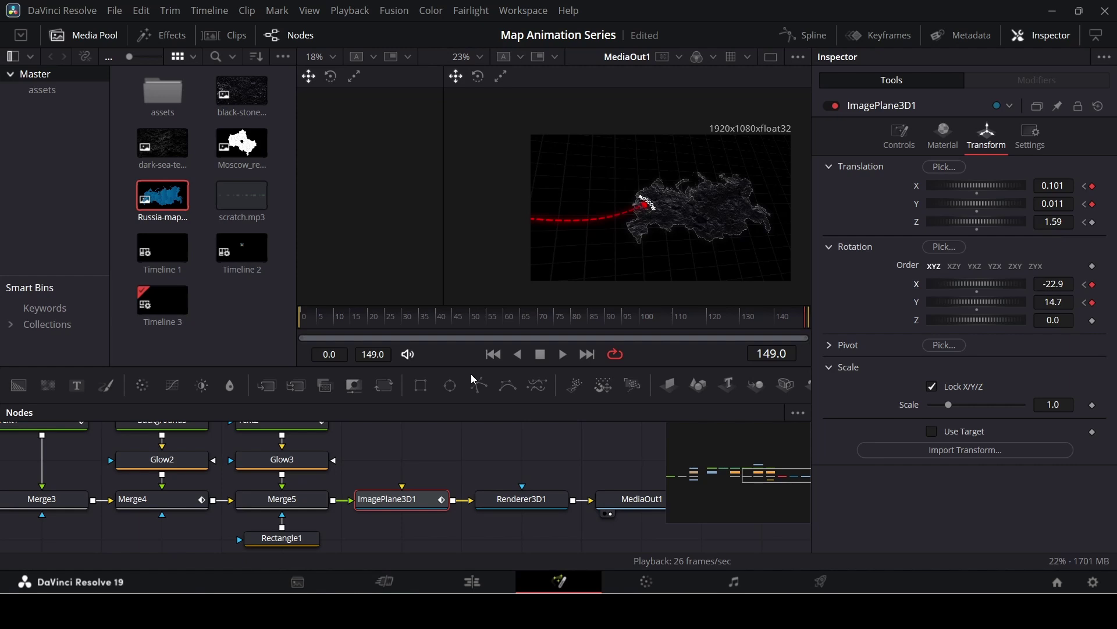
Play the composition from frame 0 to review the image plane's animated move
drag(358, 322, 268, 319)
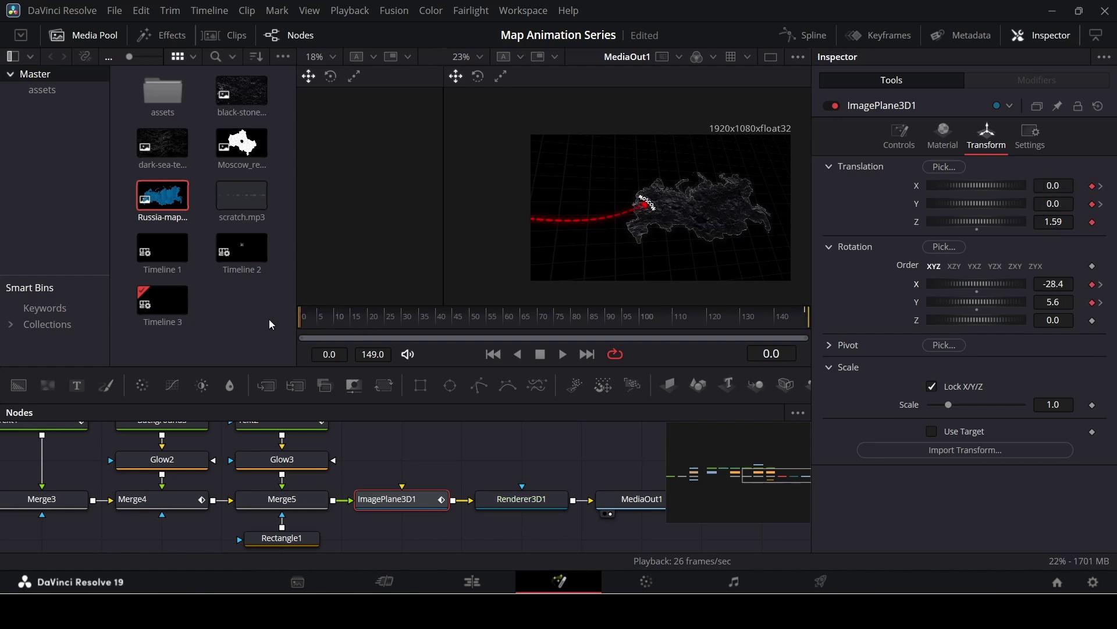
click(471, 457)
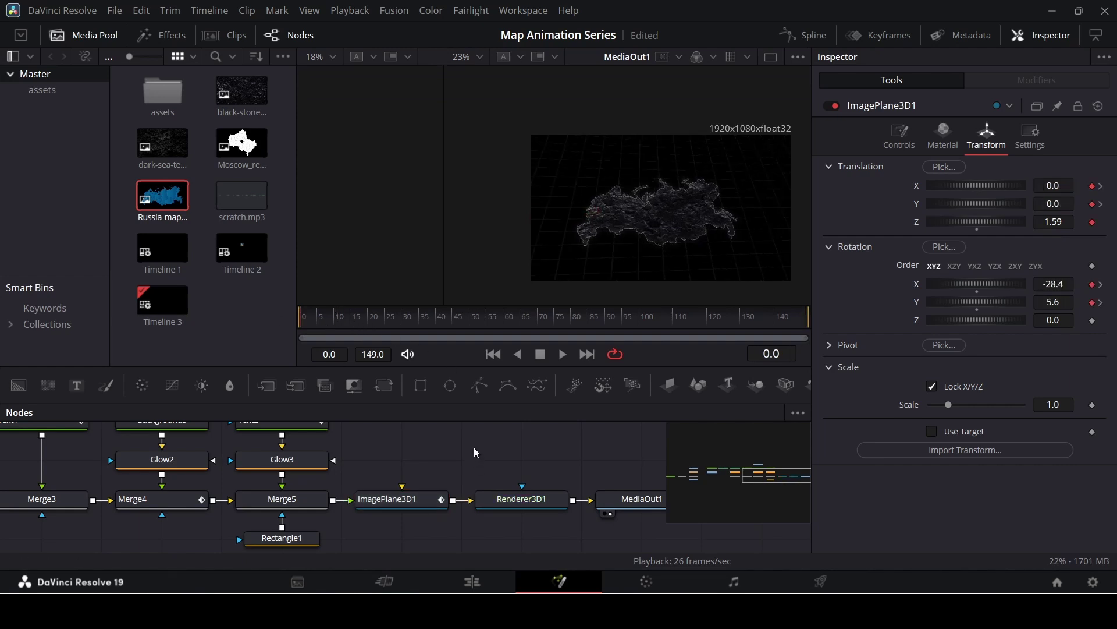
key(space)
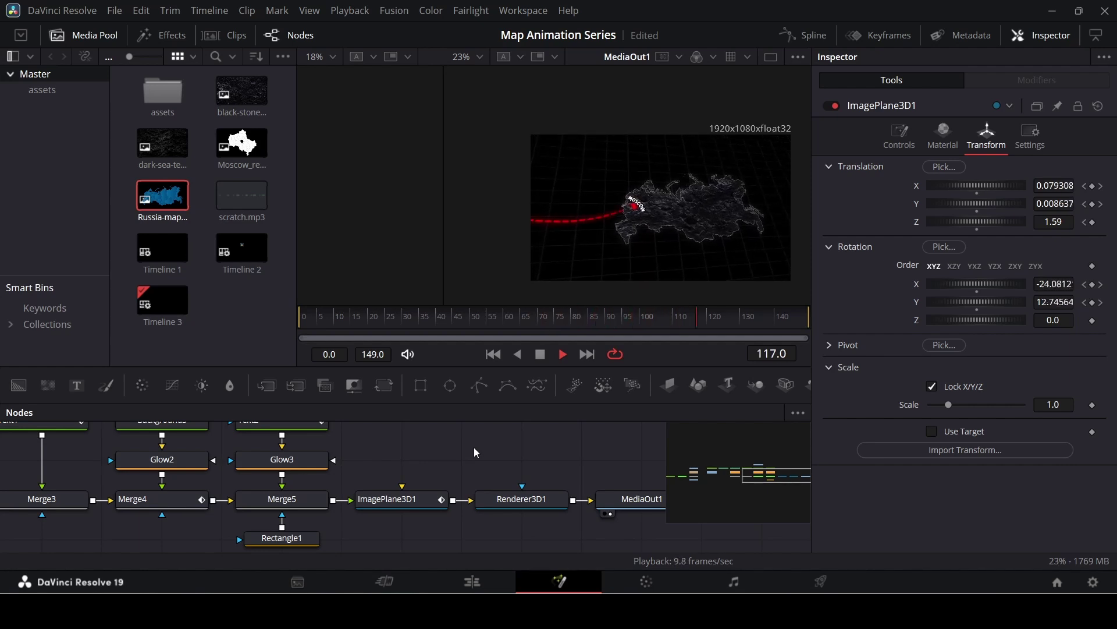
key(space)
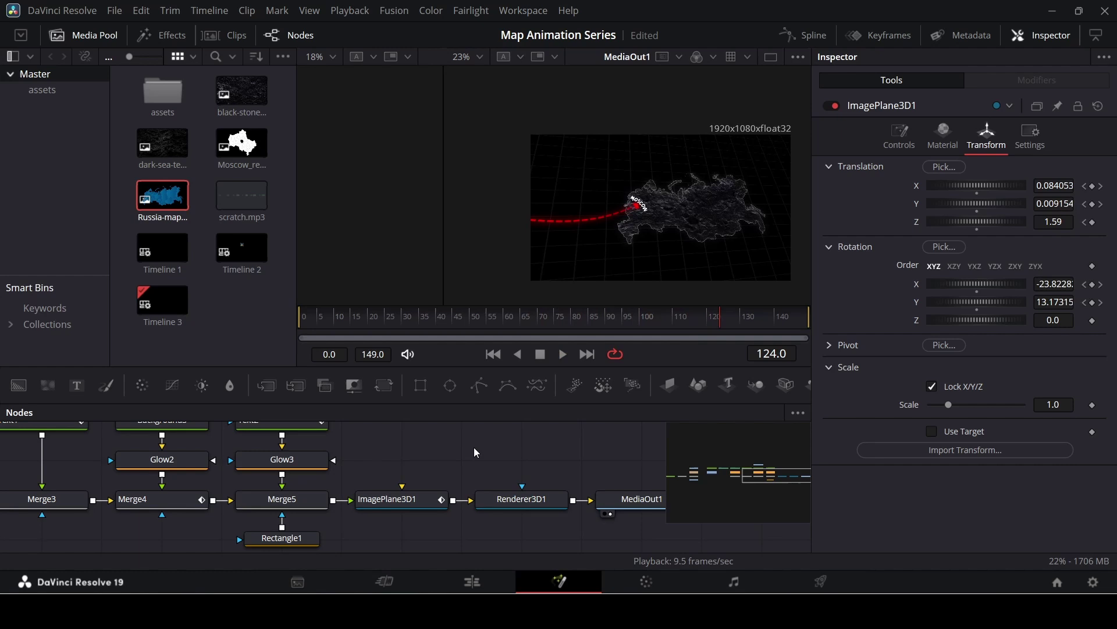
click(419, 501)
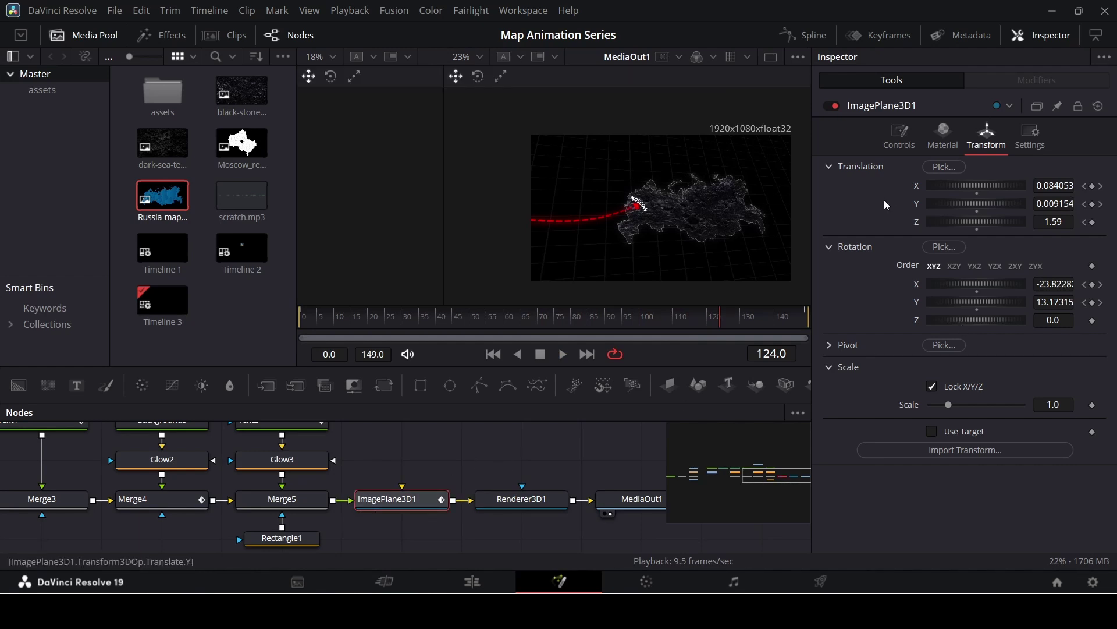
Switch to the Edit page and play the last Fusion composition clip from its start at 00:00:11:04
click(477, 580)
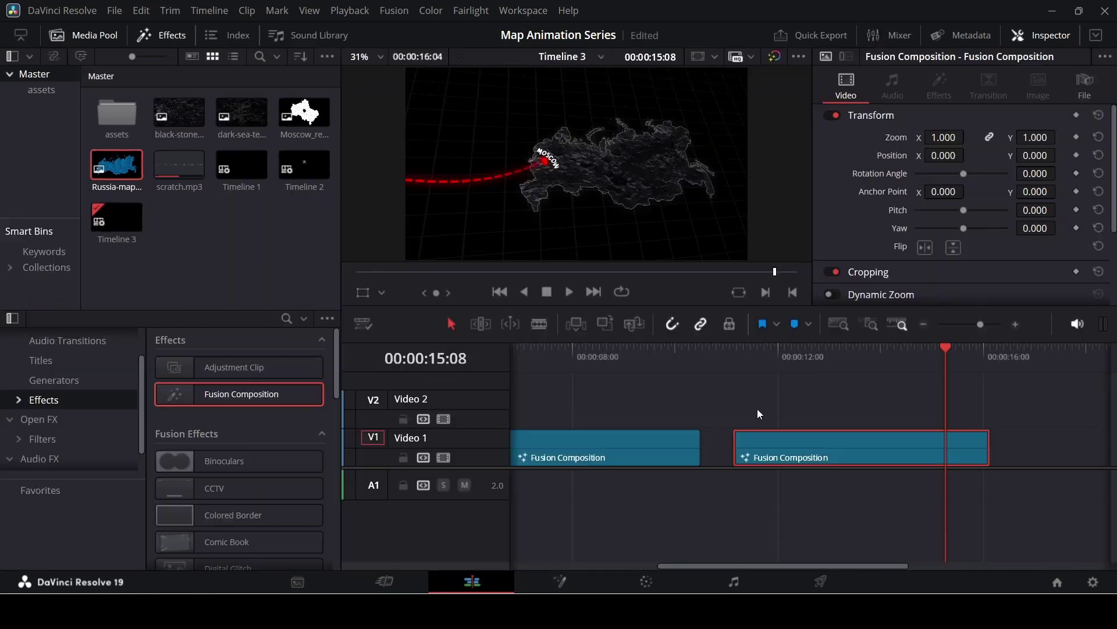
click(742, 364)
click(740, 358)
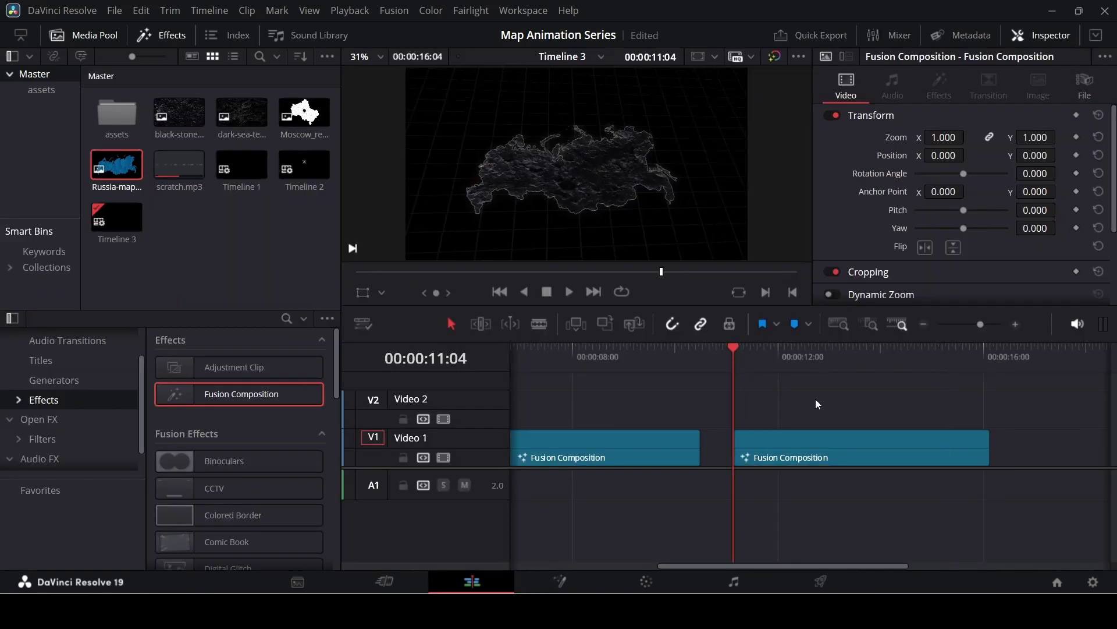
key(space)
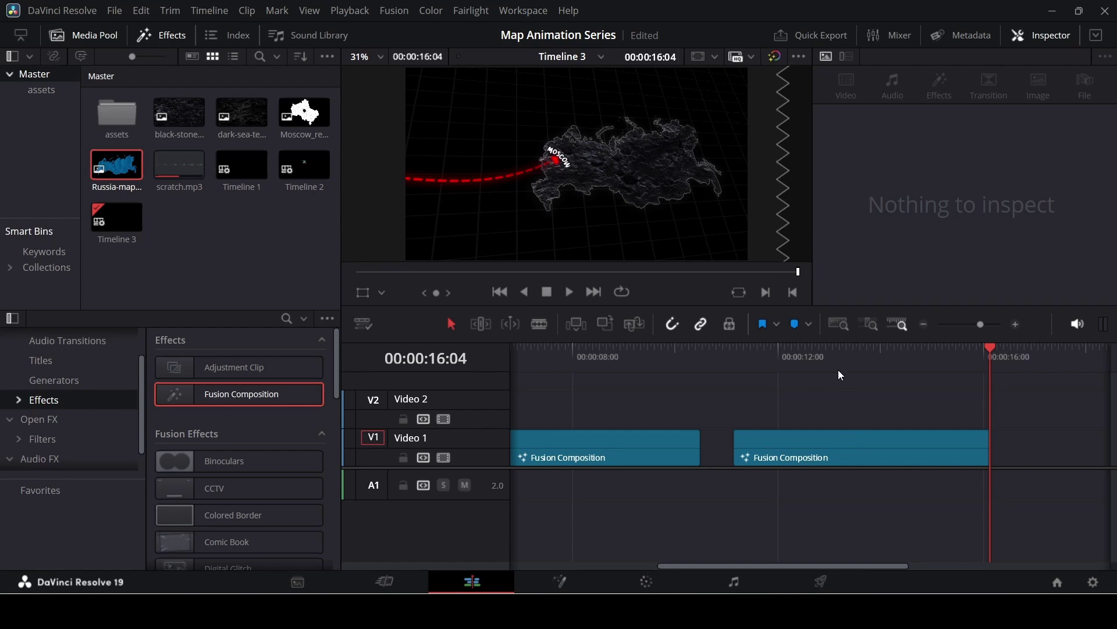
Place scratch.mp3 on audio track A1 at 00:00:13:16, beneath the last Fusion composition clip
mouse_move(838, 367)
mouse_down()
mouse_move(826, 367)
mouse_move(858, 368)
mouse_up()
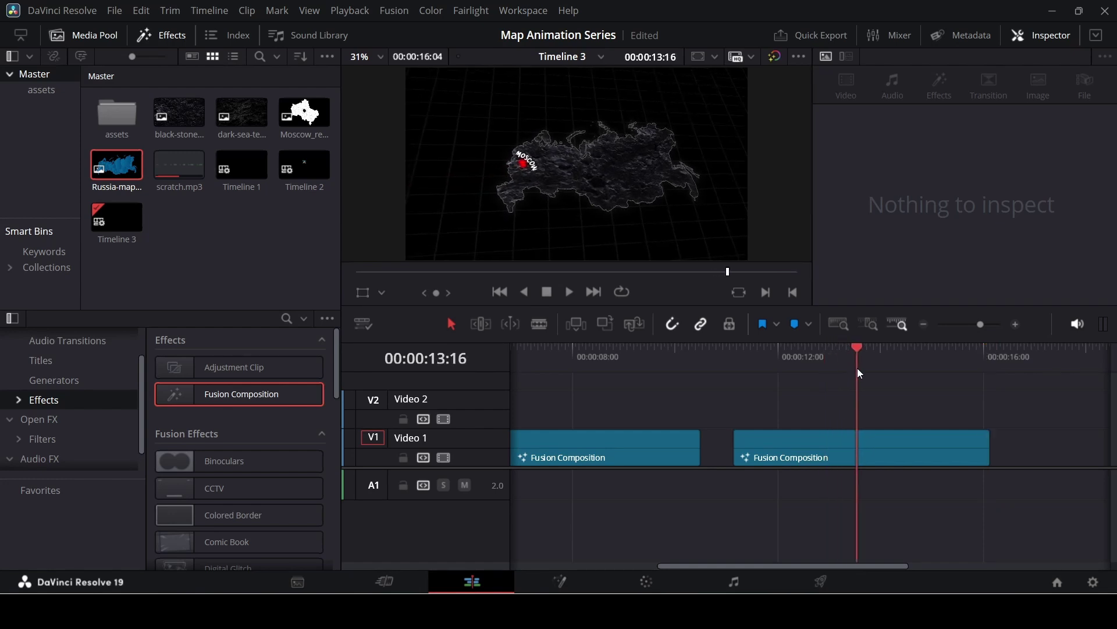
drag(180, 168, 896, 497)
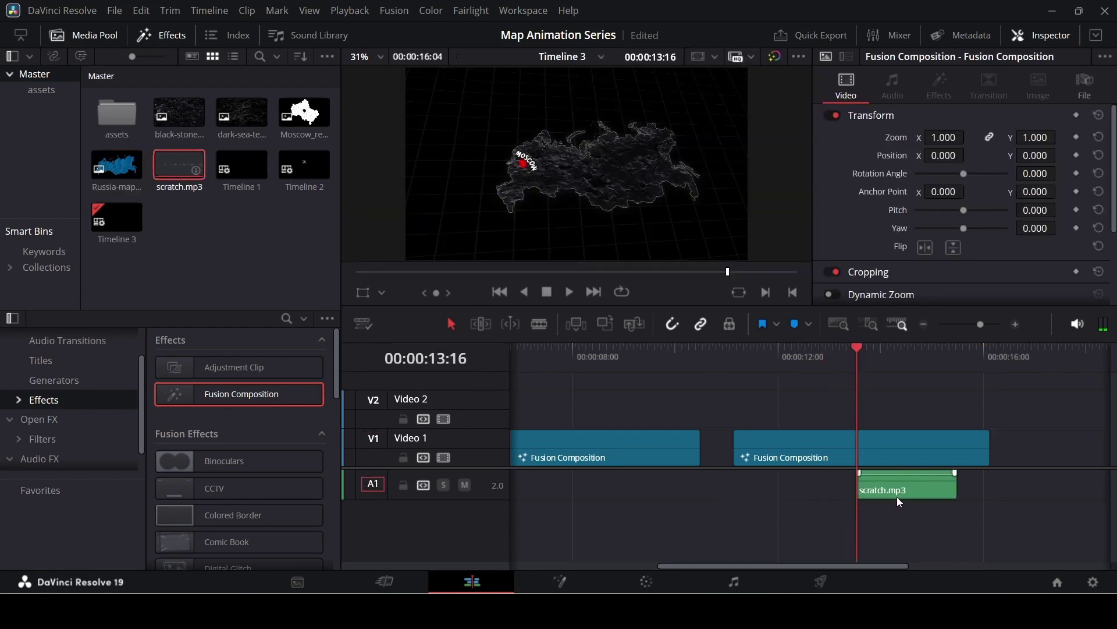
scroll(872, 388, up, 4)
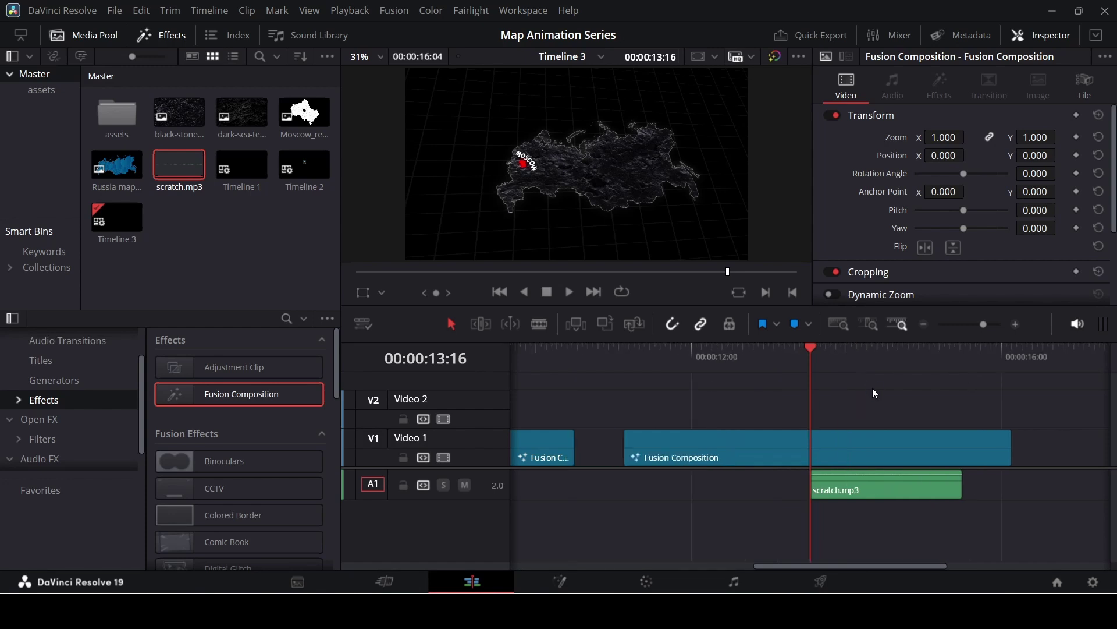
Move the scratch.mp3 clip to start at about 00:00:14:08, near the route line's appearance, and play the section back
click(826, 357)
drag(827, 357, 889, 364)
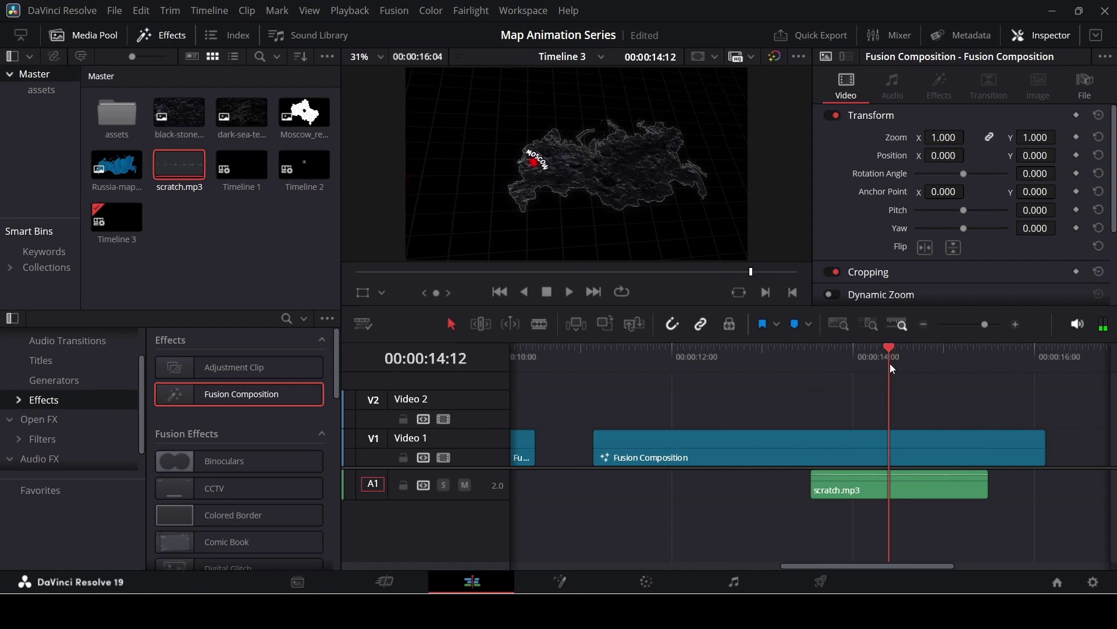
click(921, 485)
drag(920, 482, 982, 476)
click(859, 357)
key(space)
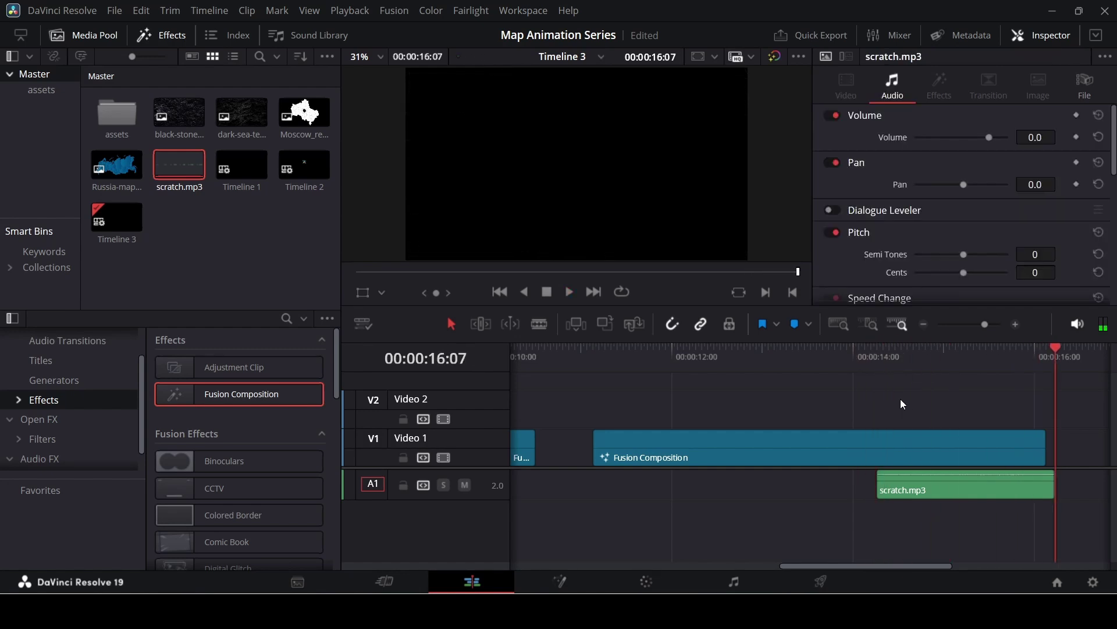
Trim the end of the scratch.mp3 clip to 00:00:15:03, where the route line reaches Moscow
click(976, 357)
drag(976, 357, 952, 362)
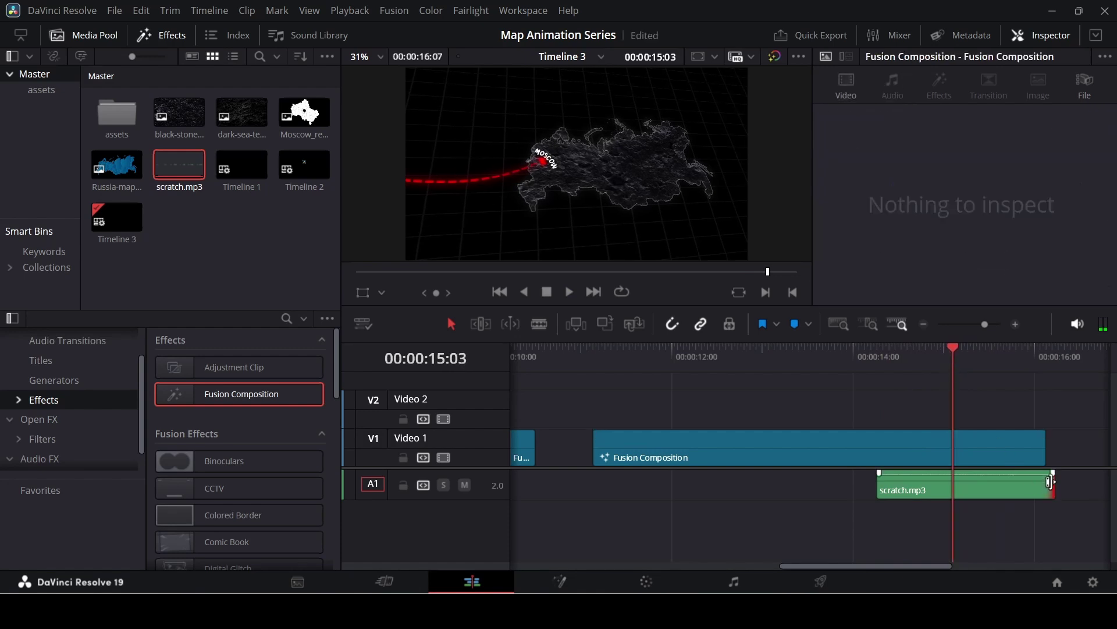
drag(1054, 485, 952, 484)
Trim the start of the scratch.mp3 clip to 00:00:14:14, where the red line enters the frame
drag(862, 362, 878, 362)
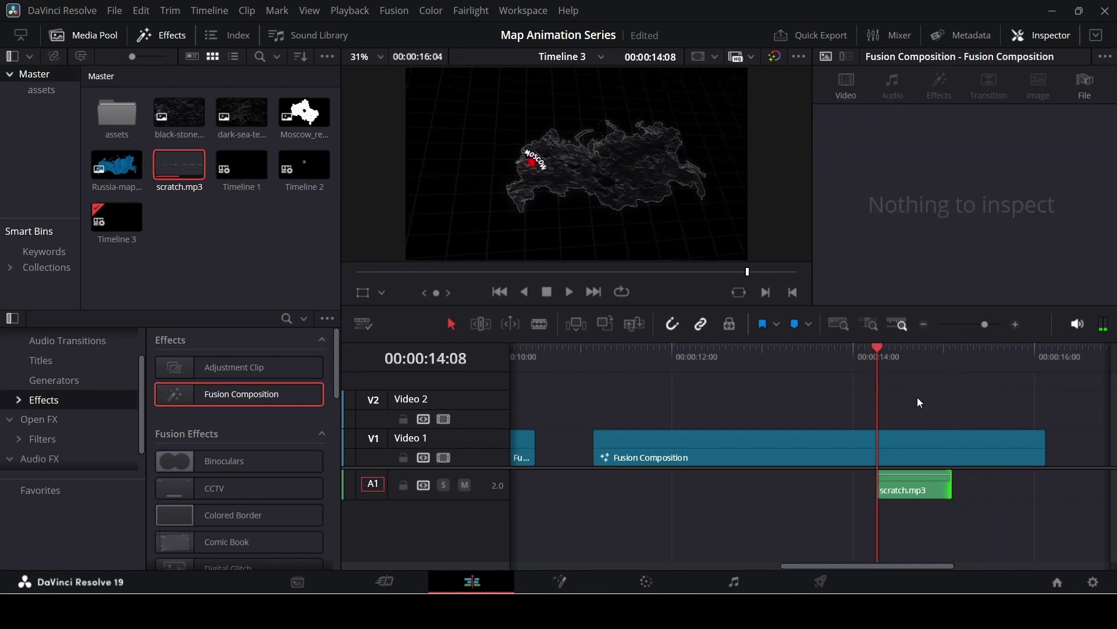
key(Right)
key(Right)
key(Right)
key(Right)
key(Right)
key(Right)
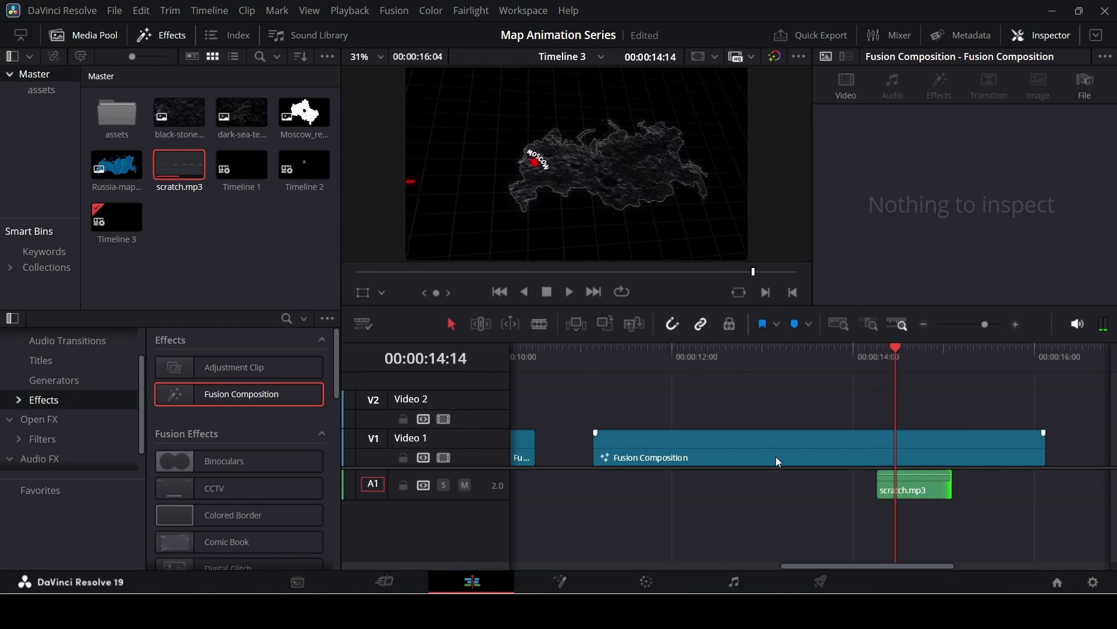
drag(879, 486, 897, 487)
Play the timeline from 00:00:14:01 to check the scratch sound against the route line
click(856, 360)
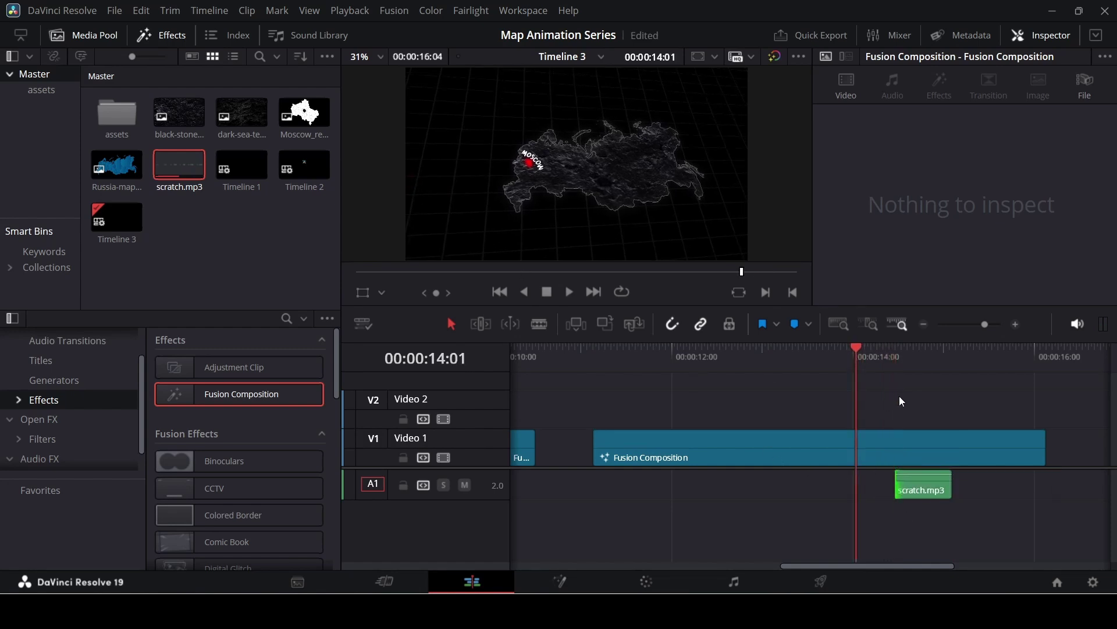
key(space)
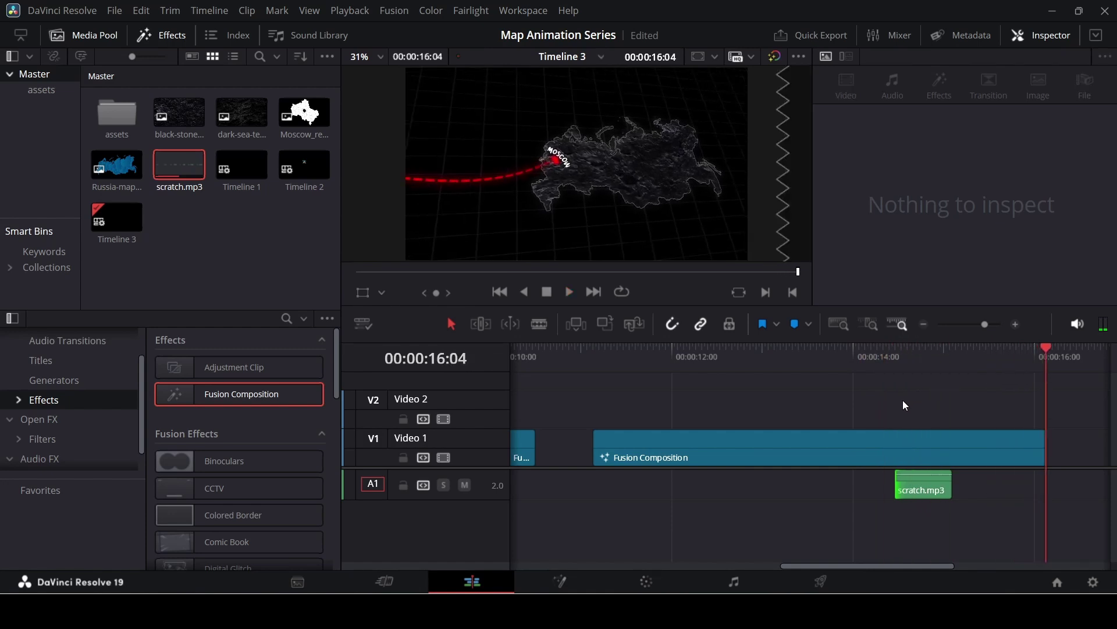
key(ctrl+minus)
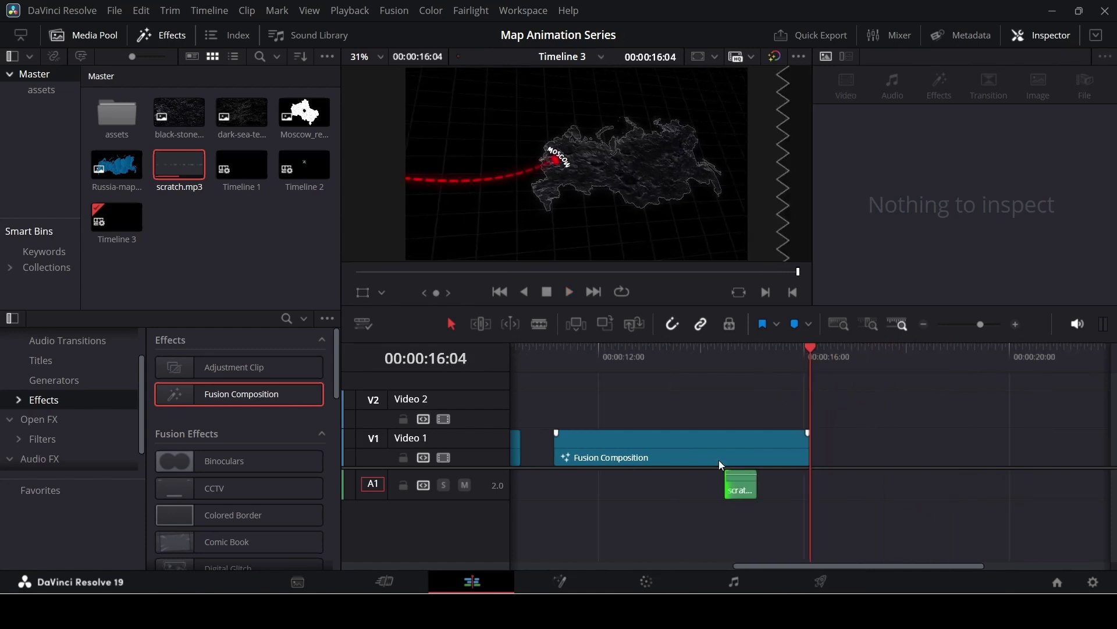